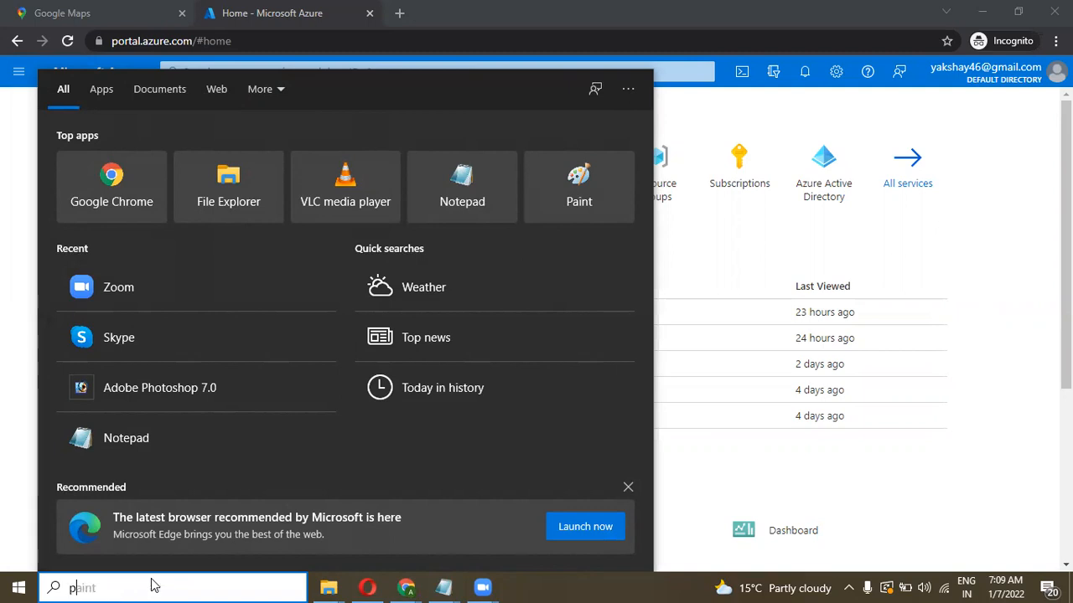
Step: Launch Paint from the 'paint' Start search to get a blank canvas
{"action": "key", "text": "Return"}
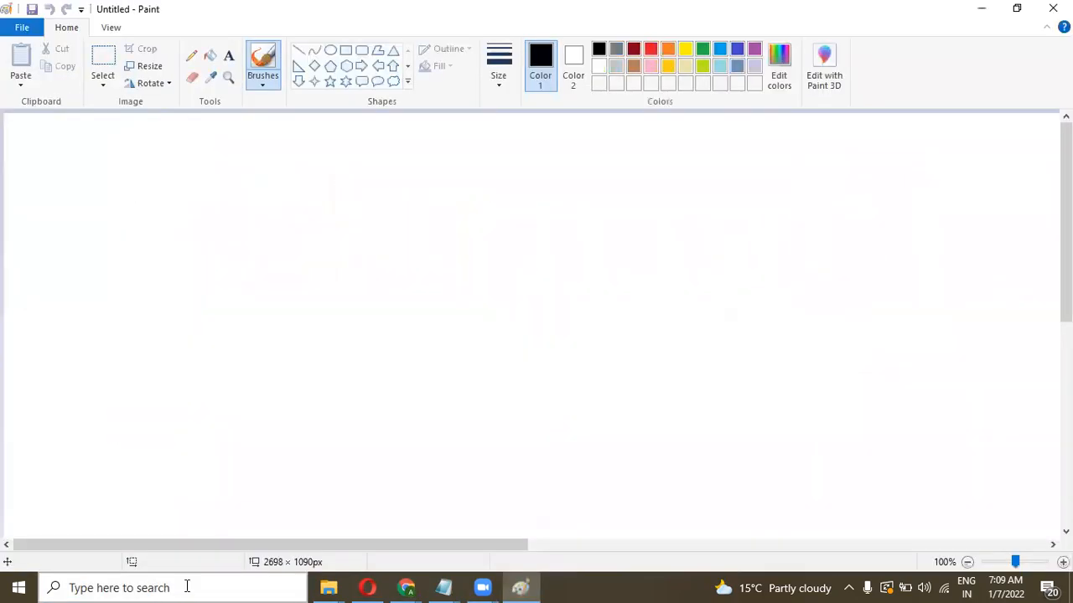
Step: Add a text box reading 'capture' and '1. your current configuration , software installtion part'
{"action": "left_click", "coordinate": [228, 55]}
{"action": "left_click", "coordinate": [129, 184]}
{"action": "type", "text": "caput"}
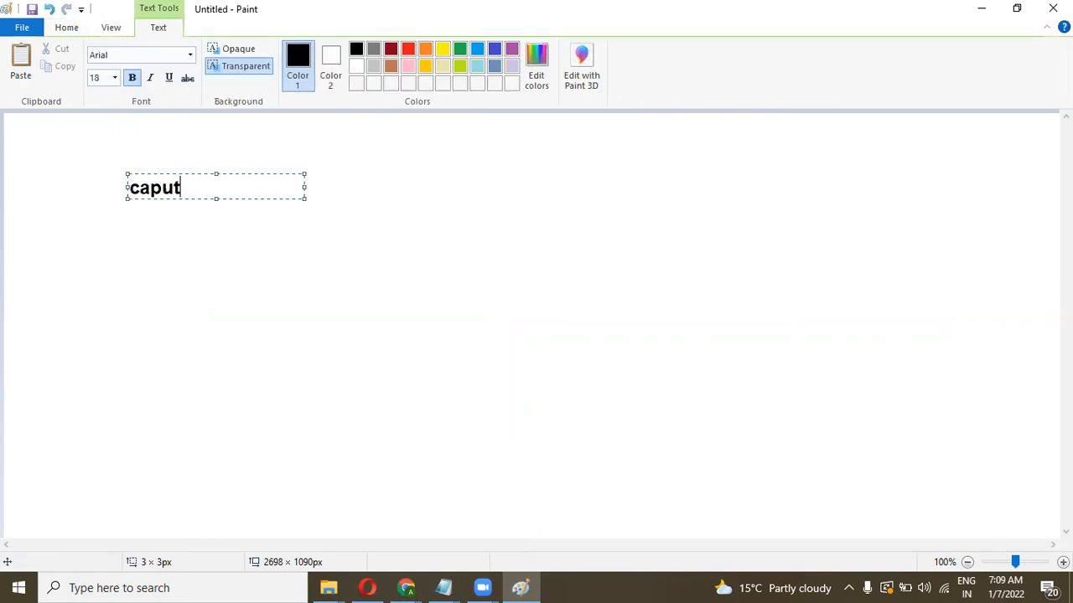
{"action": "key", "text": "BackSpace"}
{"action": "key", "text": "BackSpace"}
{"action": "type", "text": "ture"}
{"action": "key", "text": "Return"}
{"action": "key", "text": "Return"}
{"action": "key", "text": "Return"}
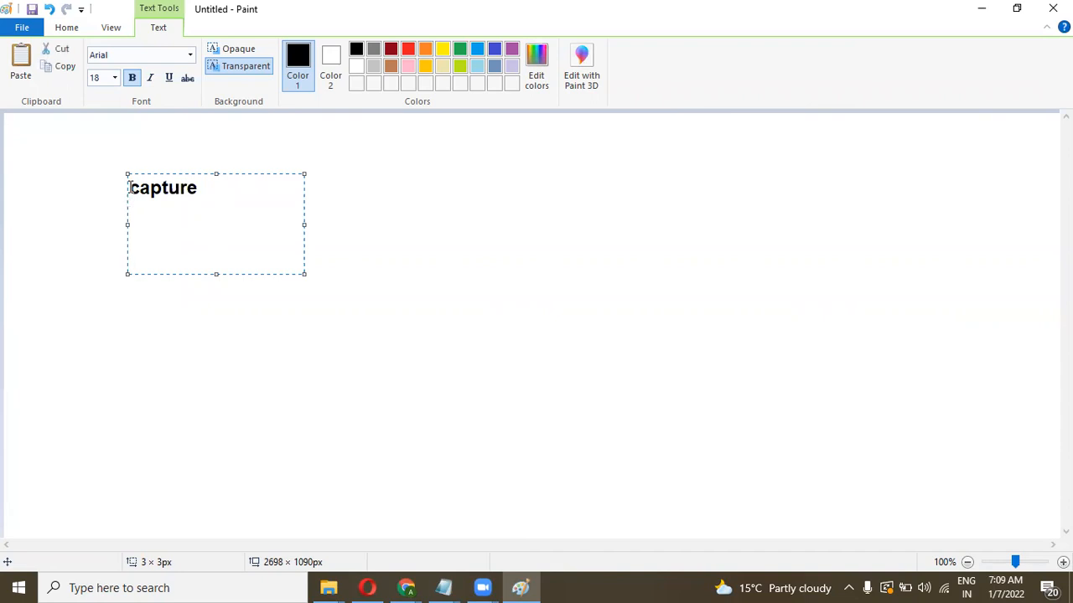
{"action": "type", "text": "1. your con"}
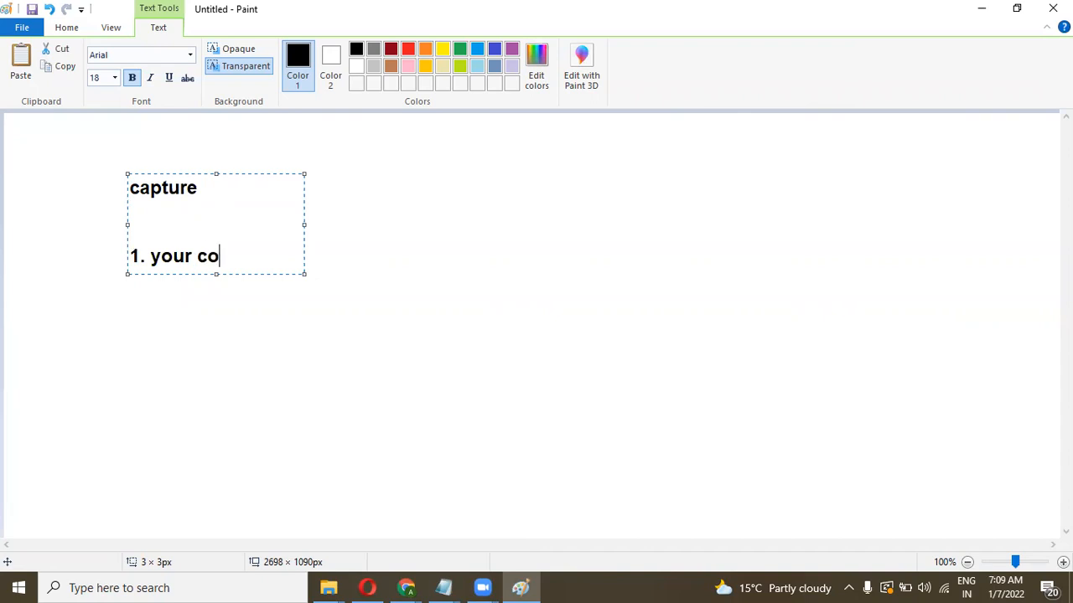
{"action": "key", "text": "BackSpace"}
{"action": "key", "text": "BackSpace"}
{"action": "key", "text": "BackSpace"}
{"action": "type", "text": "current config"}
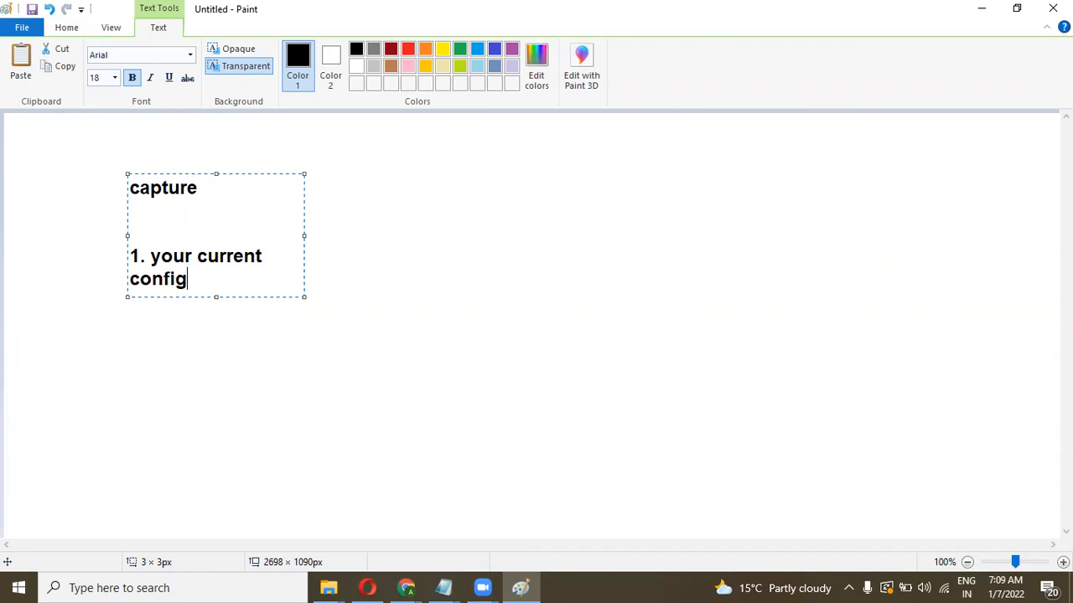
{"action": "type", "text": "uration , so"}
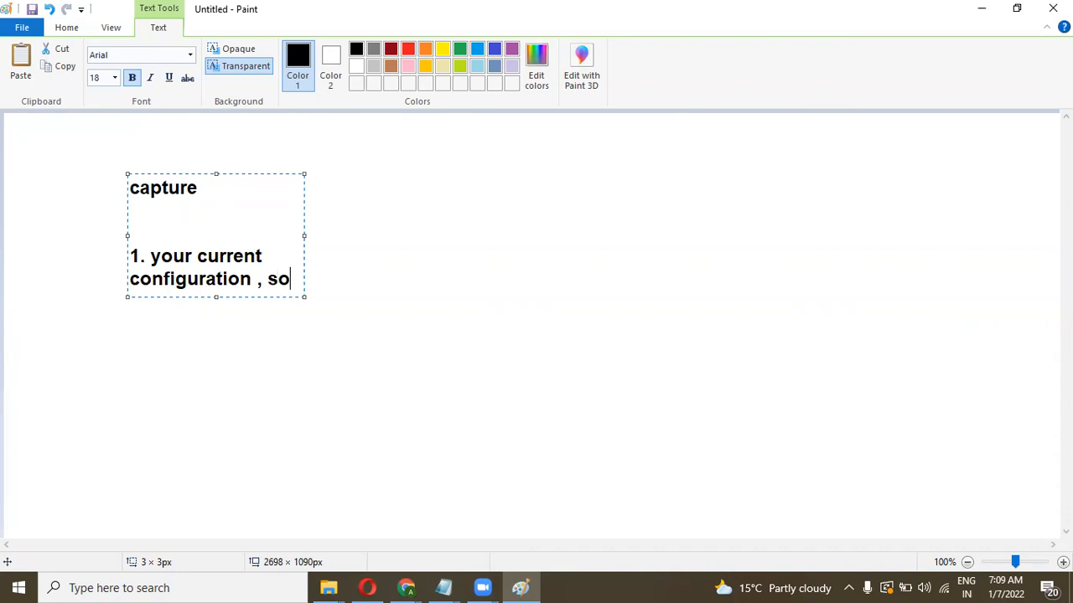
{"action": "type", "text": "ftwar"}
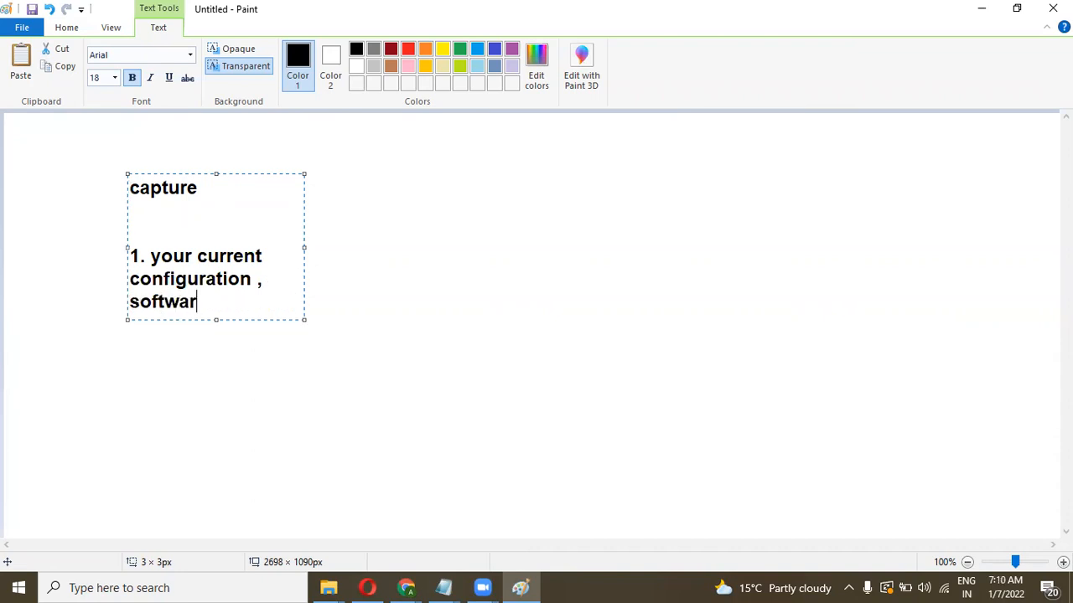
{"action": "type", "text": "e install"}
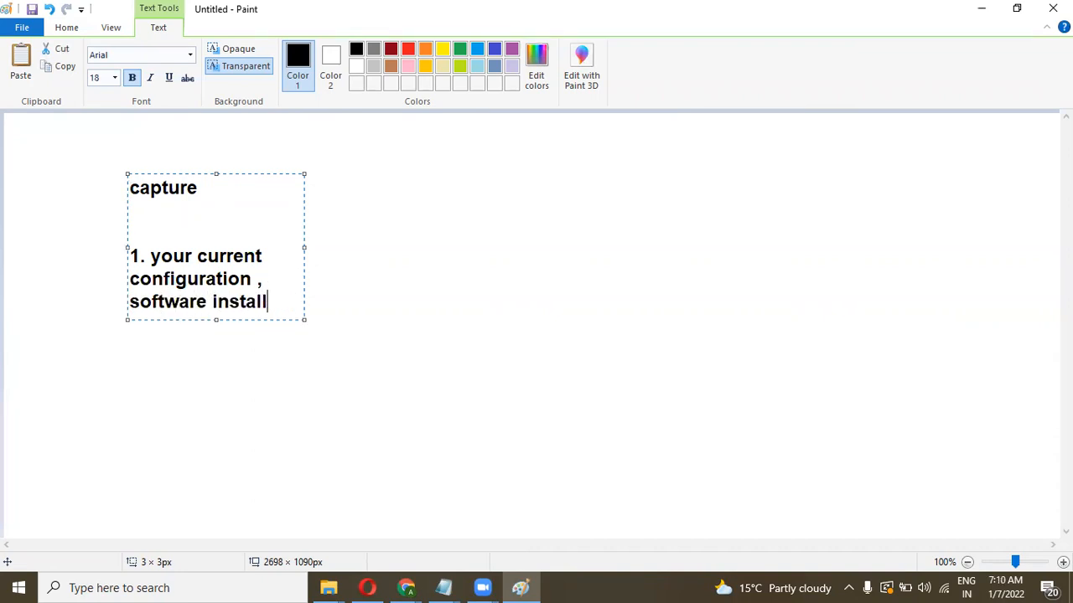
{"action": "type", "text": "tion part"}
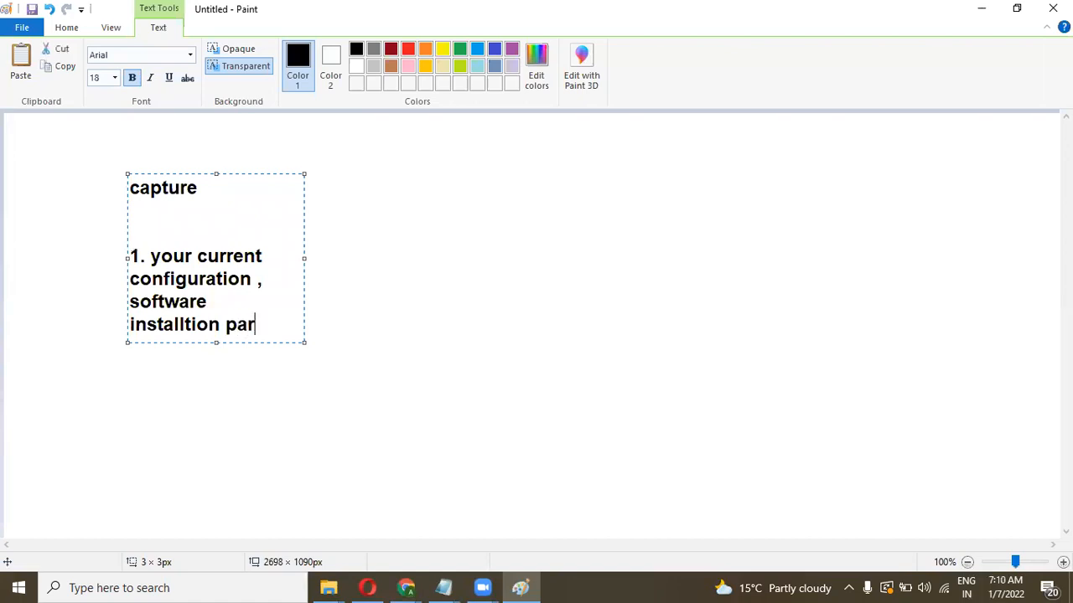
{"action": "key", "text": "Return"}
{"action": "key", "text": "Return"}
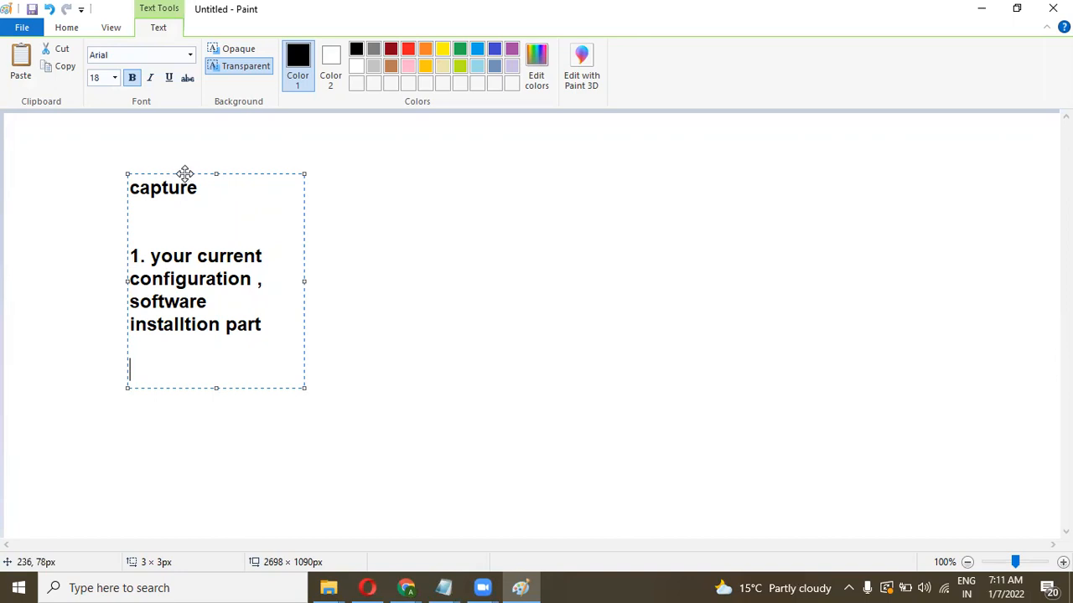
Step: Drag the text note slightly up and to the left on the canvas
{"action": "left_click_drag", "start_coordinate": [185, 173], "coordinate": [158, 164]}
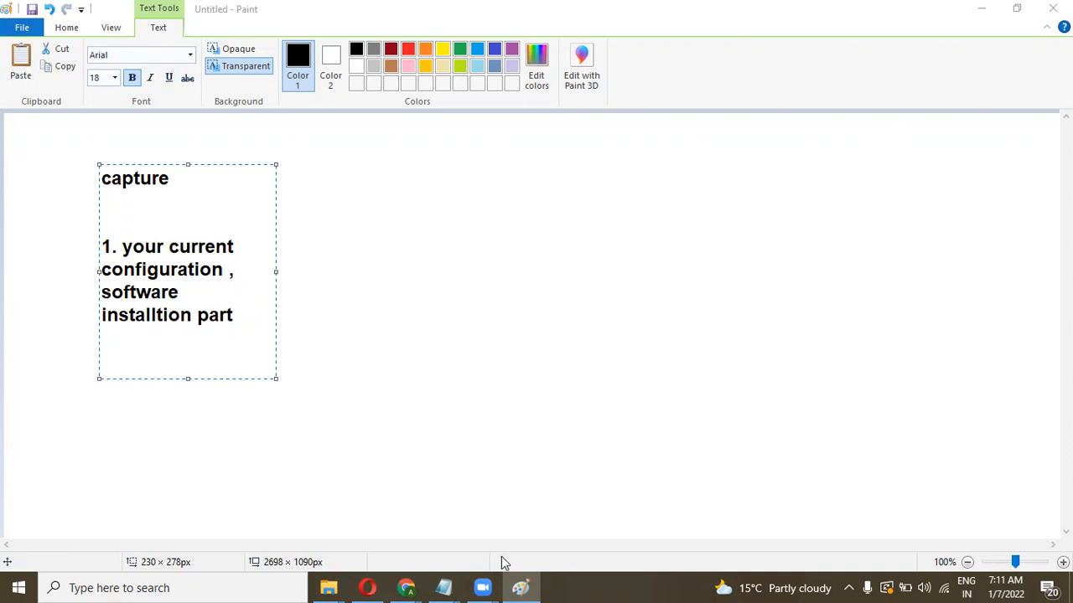
Step: Start a Windows Server 2019 Datacenter VM named windows1machine in resource group it-team
{"action": "mouse_move", "coordinate": [407, 586]}
{"action": "left_click", "coordinate": [444, 559]}
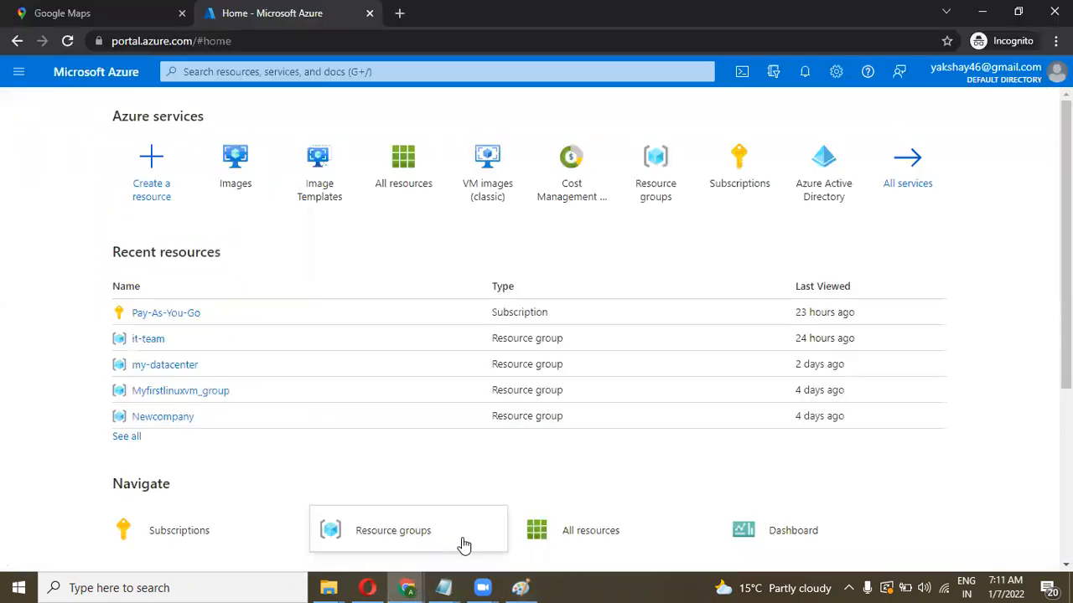
{"action": "left_click", "coordinate": [150, 161]}
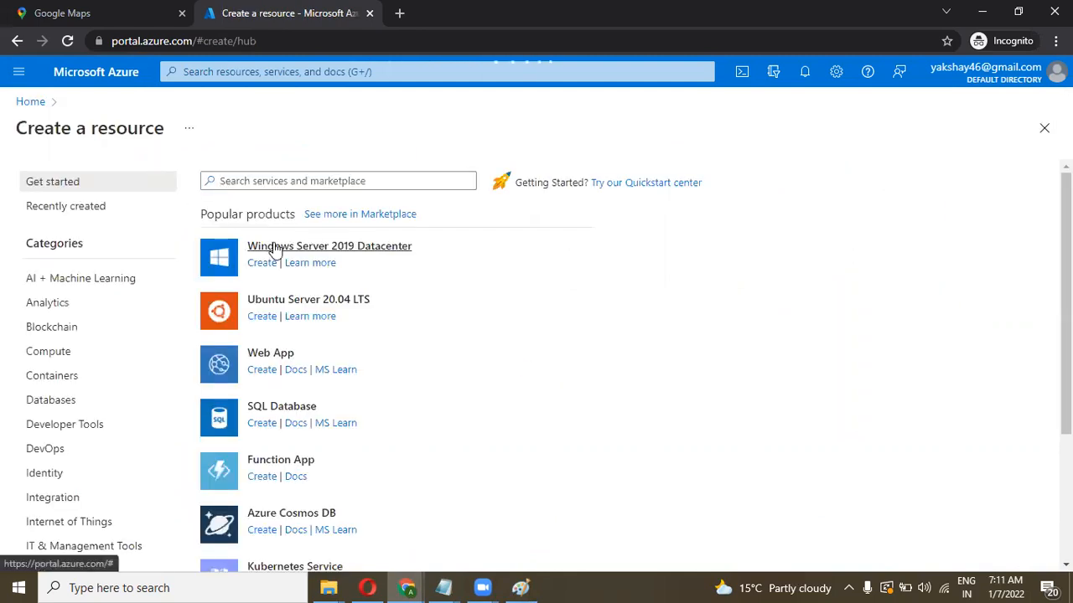
{"action": "left_click", "coordinate": [274, 249]}
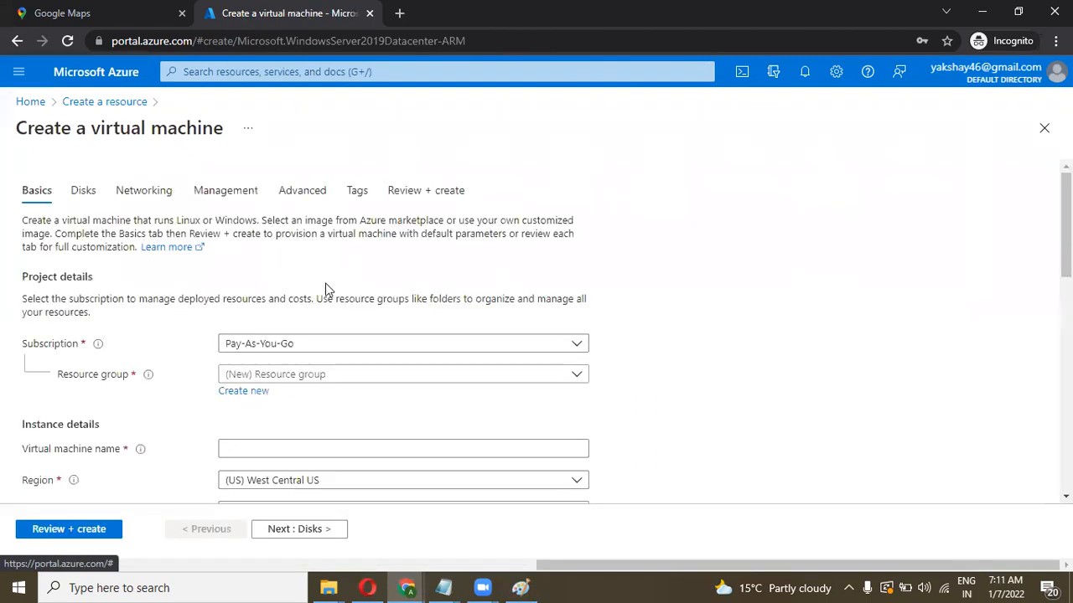
{"action": "scroll", "coordinate": [336, 299], "scroll_direction": "down", "scroll_amount": 2}
{"action": "left_click", "coordinate": [346, 281]}
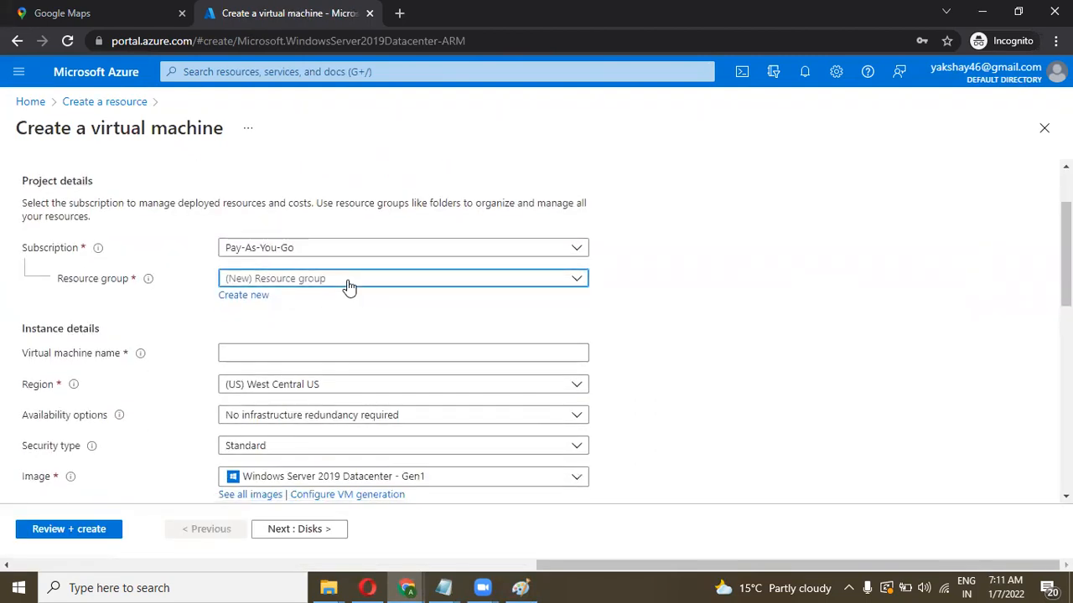
{"action": "left_click", "coordinate": [262, 362]}
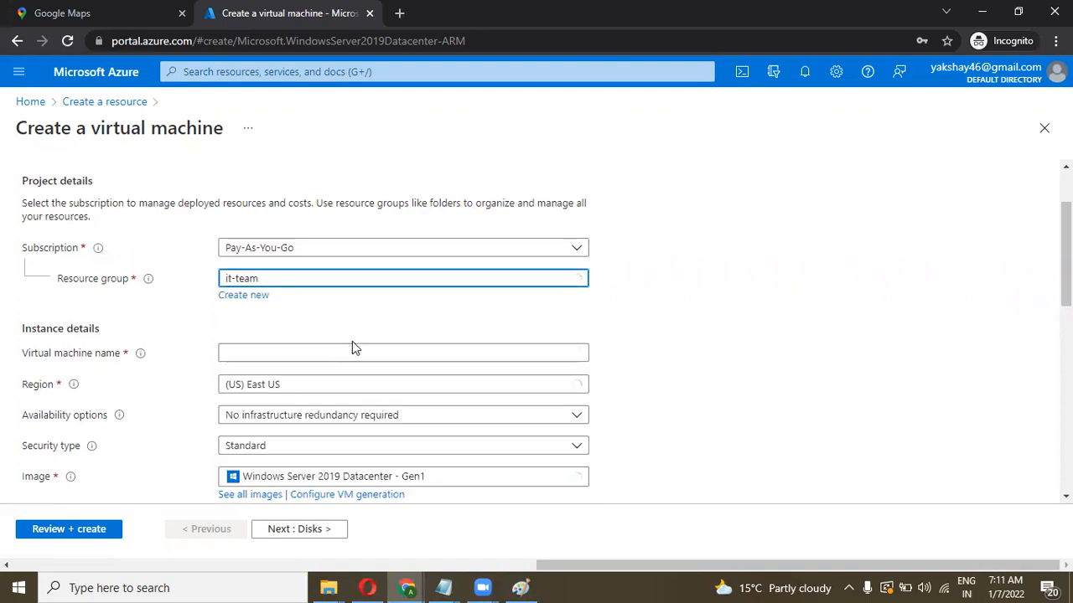
{"action": "scroll", "coordinate": [352, 341], "scroll_direction": "down", "scroll_amount": 1}
{"action": "left_click", "coordinate": [279, 268]}
{"action": "type", "text": "wi"}
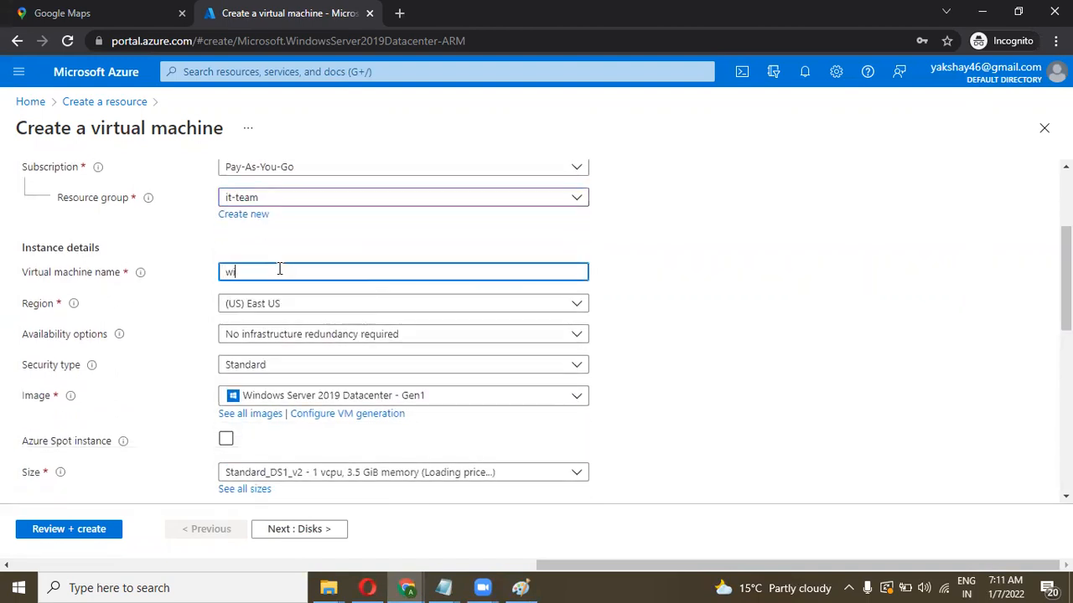
{"action": "type", "text": "ndows1machine"}
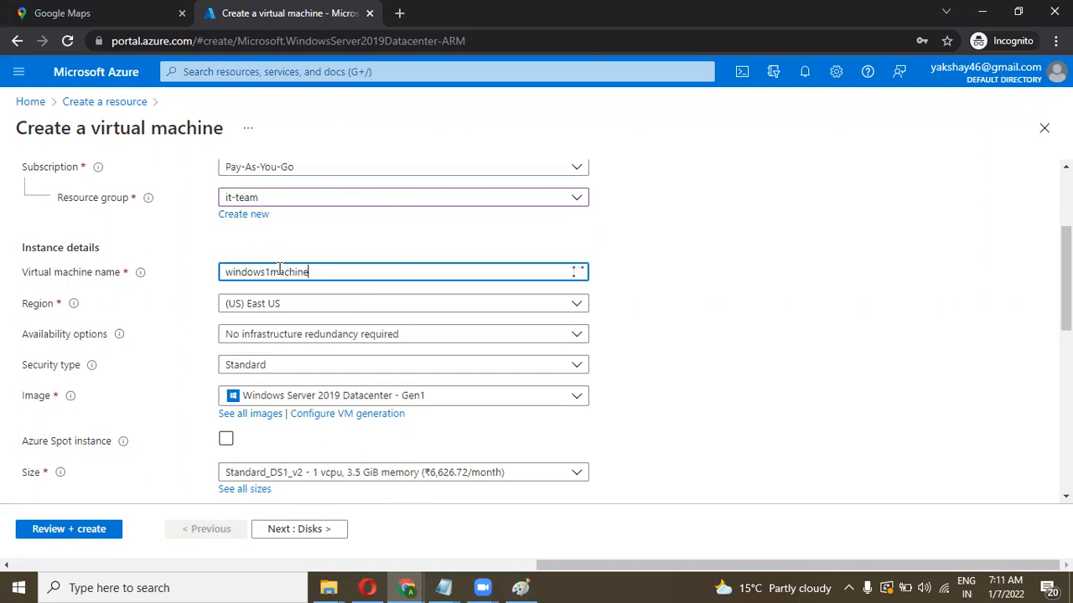
Step: Enter the administrator username and a matching password and confirmation
{"action": "scroll", "coordinate": [279, 269], "scroll_direction": "down", "scroll_amount": 3}
{"action": "left_click", "coordinate": [232, 306]}
{"action": "type", "text": "cloud"}
{"action": "key", "text": "Tab"}
{"action": "type", "text": "••••••••••"}
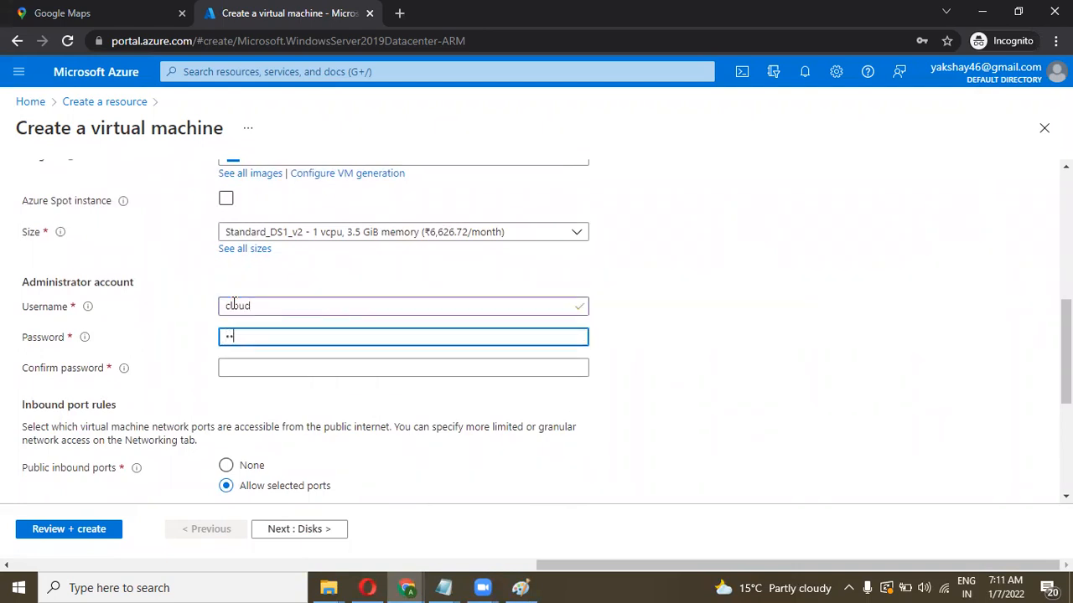
{"action": "type", "text": "•••••"}
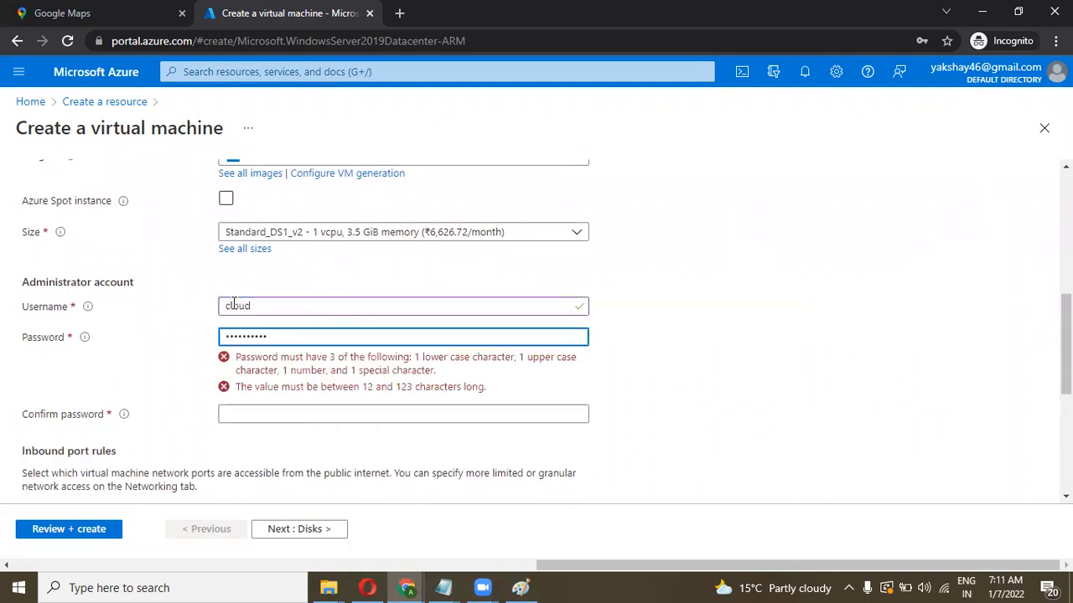
{"action": "key", "text": "Tab"}
{"action": "type", "text": "•••••••••••••••"}
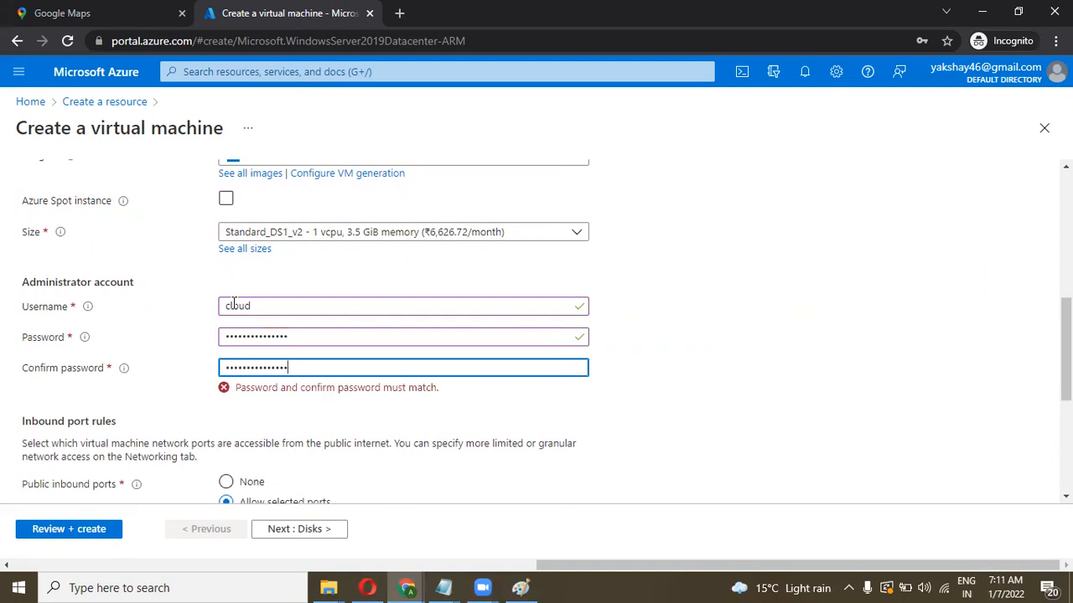
{"action": "scroll", "coordinate": [234, 303], "scroll_direction": "down", "scroll_amount": 1}
{"action": "left_click", "coordinate": [218, 328]}
{"action": "left_click", "coordinate": [301, 326]}
{"action": "key", "text": "ctrl+a"}
{"action": "type", "text": "•••••••••••••••"}
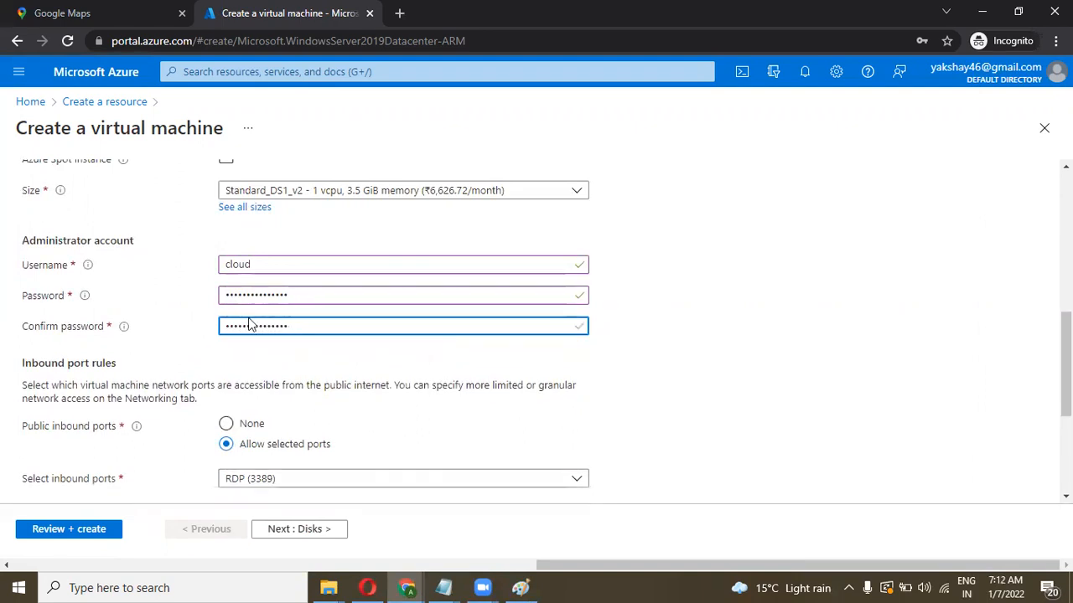
{"action": "scroll", "coordinate": [167, 336], "scroll_direction": "down", "scroll_amount": 1}
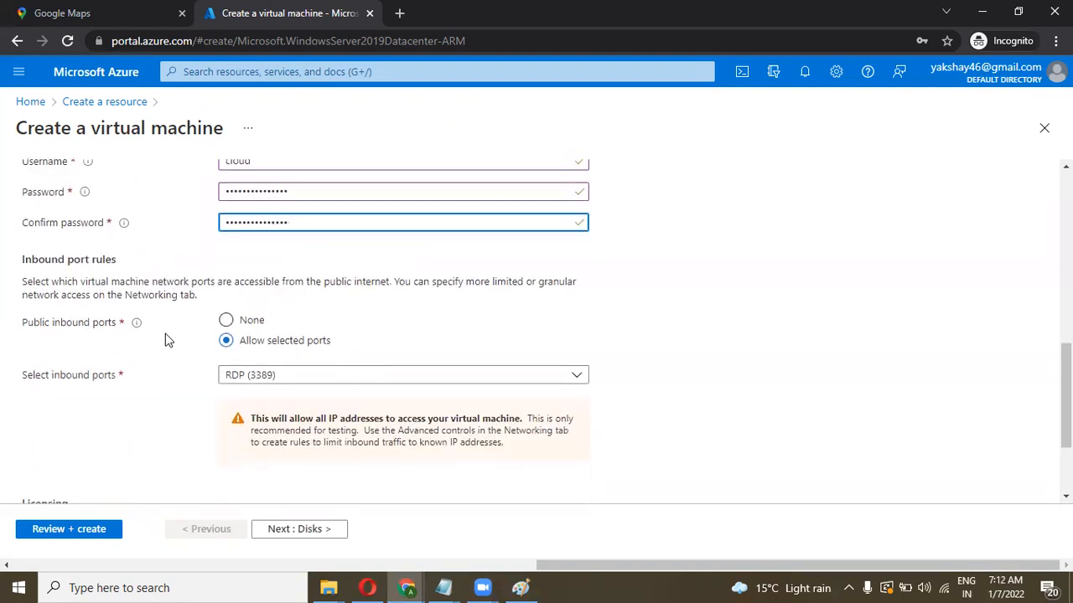
Step: Pass validation, create the windows1machine VM, and check the deployment notifications
{"action": "left_click", "coordinate": [70, 532]}
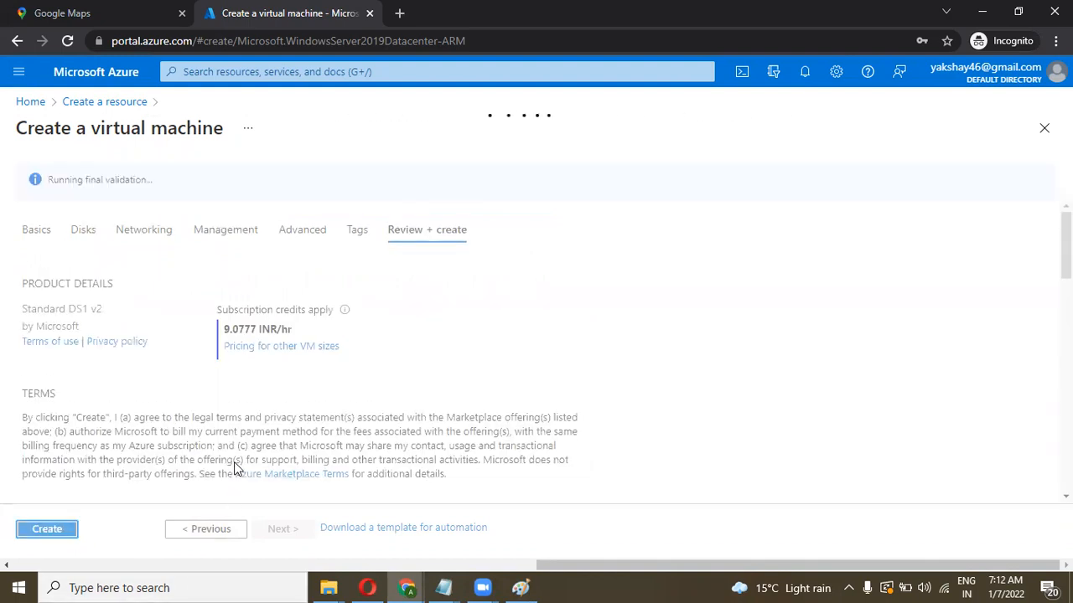
{"action": "left_click_drag", "start_coordinate": [158, 182], "coordinate": [48, 178]}
{"action": "left_click", "coordinate": [98, 197]}
{"action": "left_click", "coordinate": [61, 537]}
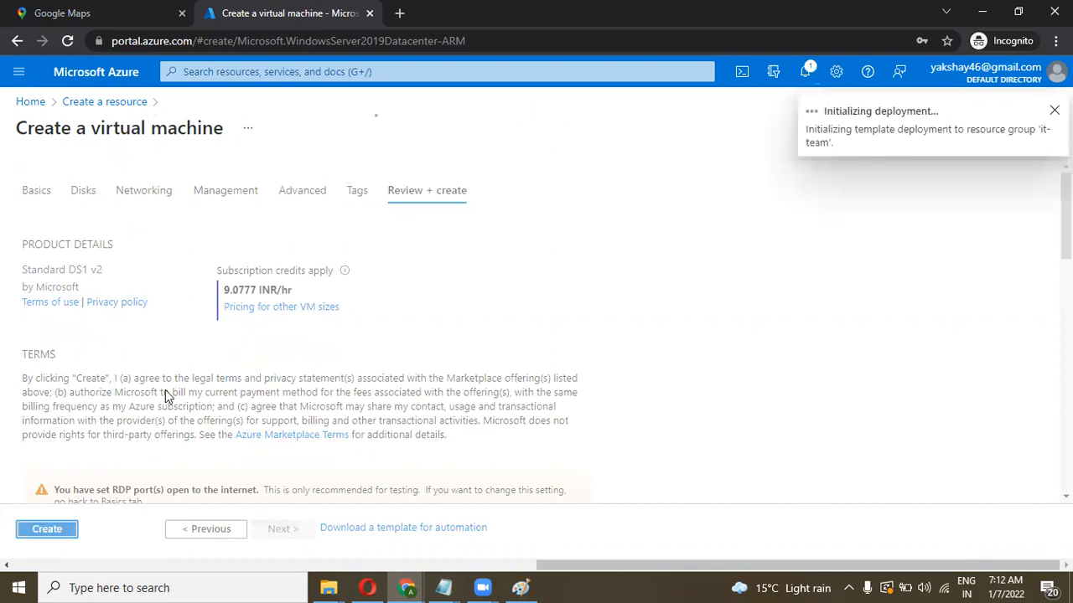
{"action": "left_click", "coordinate": [804, 82]}
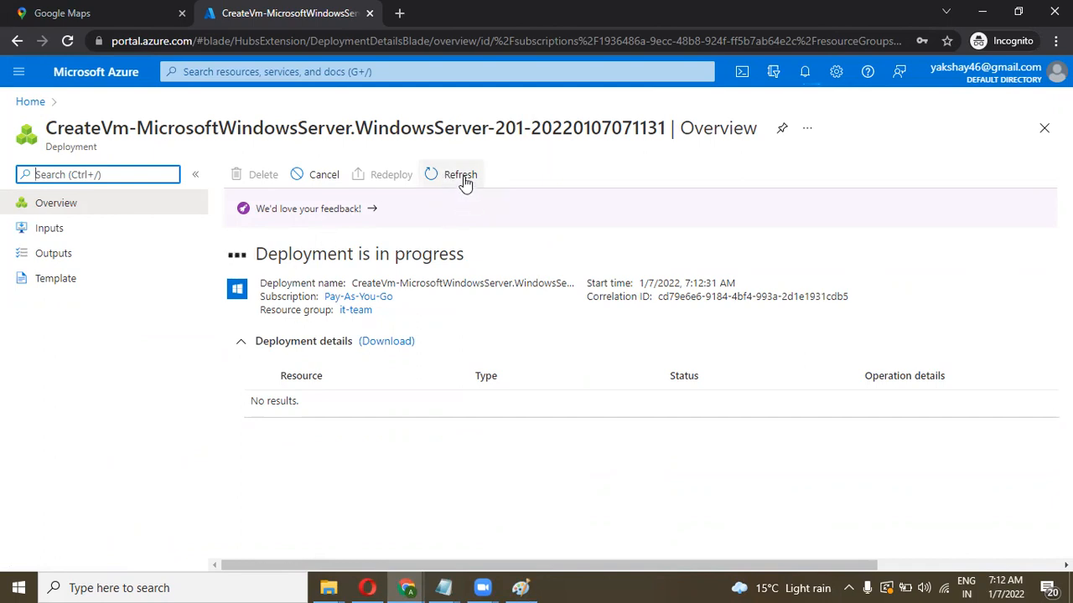
Step: Refresh the deployment page to follow windows1machine's resources being deployed
{"action": "left_click", "coordinate": [460, 176]}
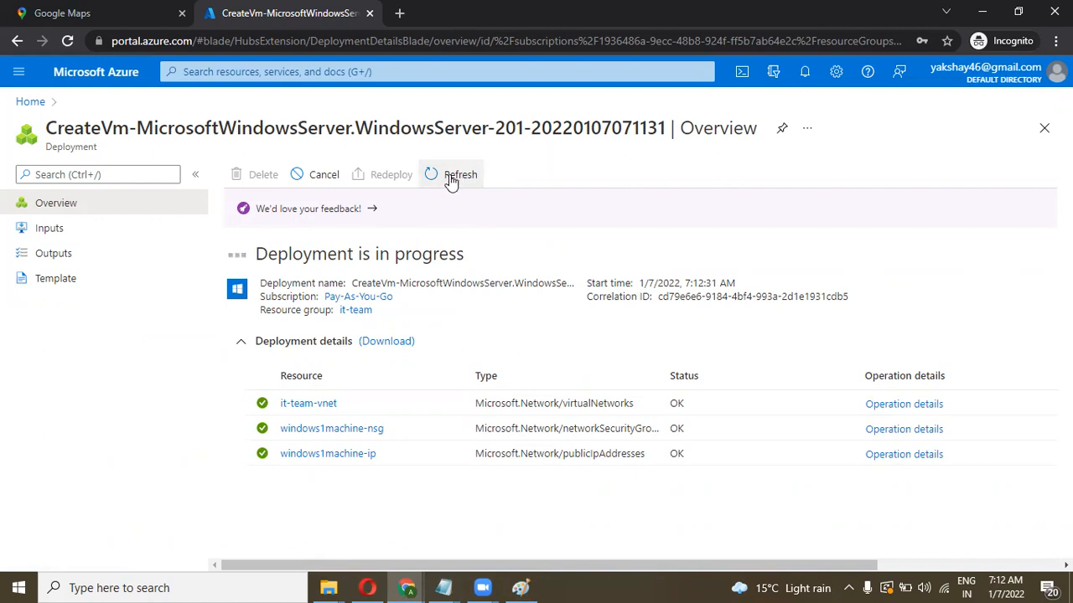
{"action": "left_click", "coordinate": [68, 40]}
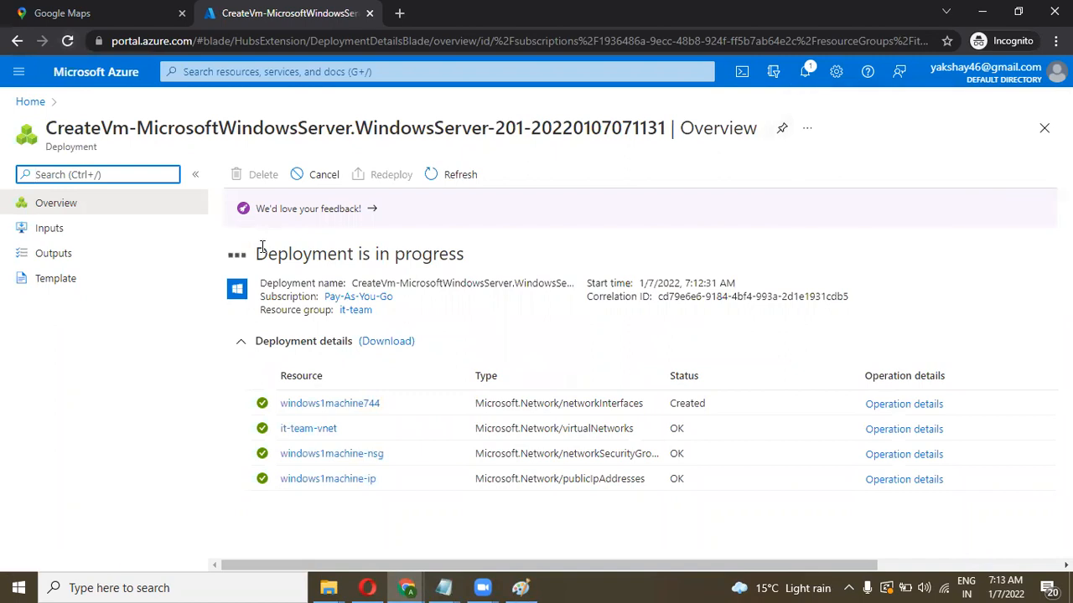
{"action": "left_click", "coordinate": [68, 44]}
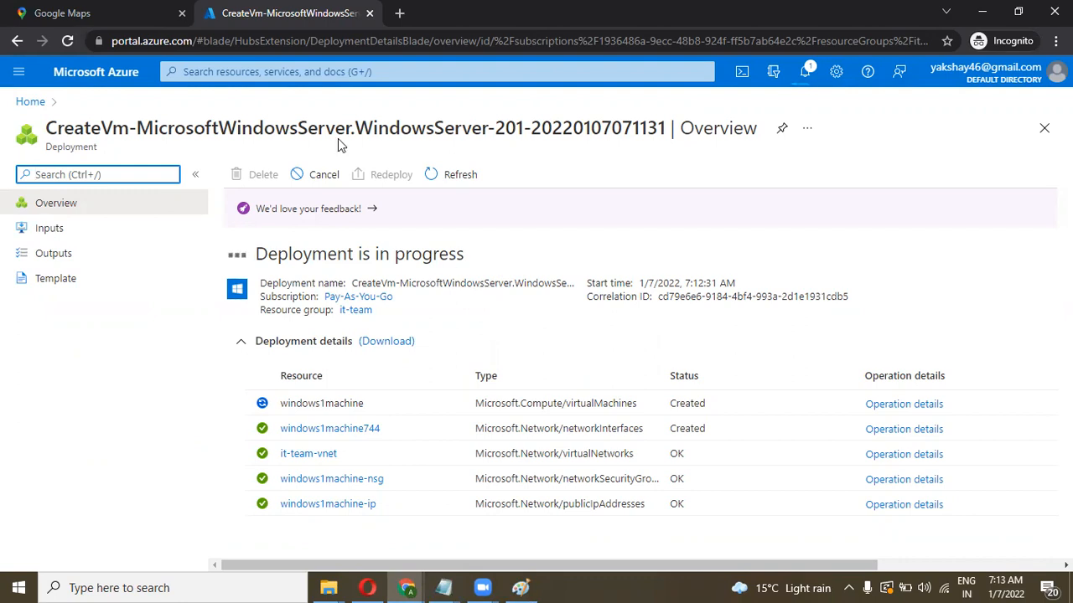
Step: Refresh until deployment completes, open windows1machine, and copy public IP 20.119.44.220
{"action": "left_click", "coordinate": [68, 40]}
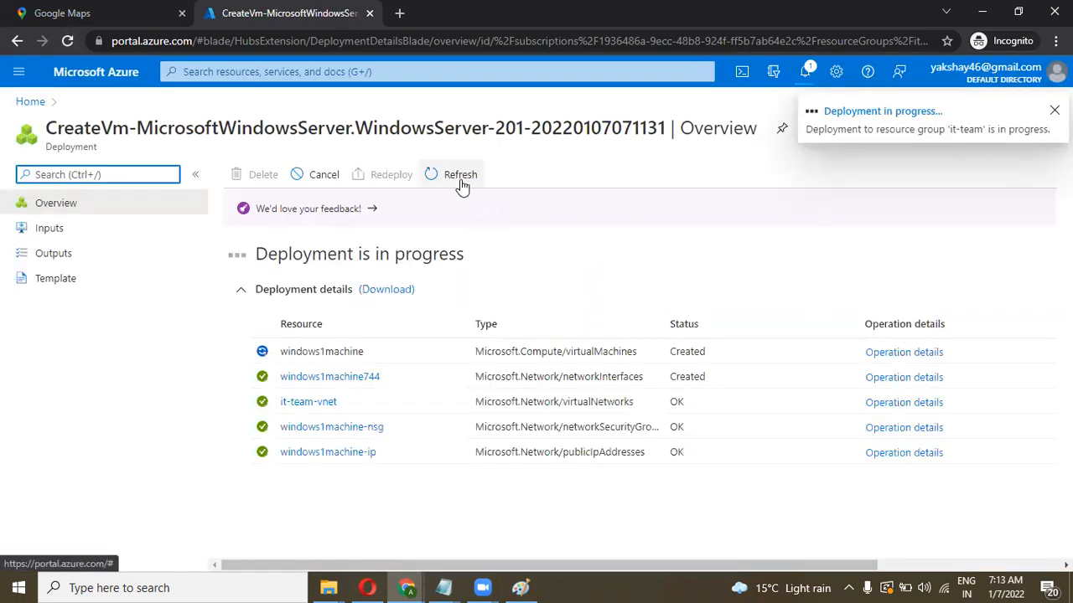
{"action": "left_click", "coordinate": [805, 71]}
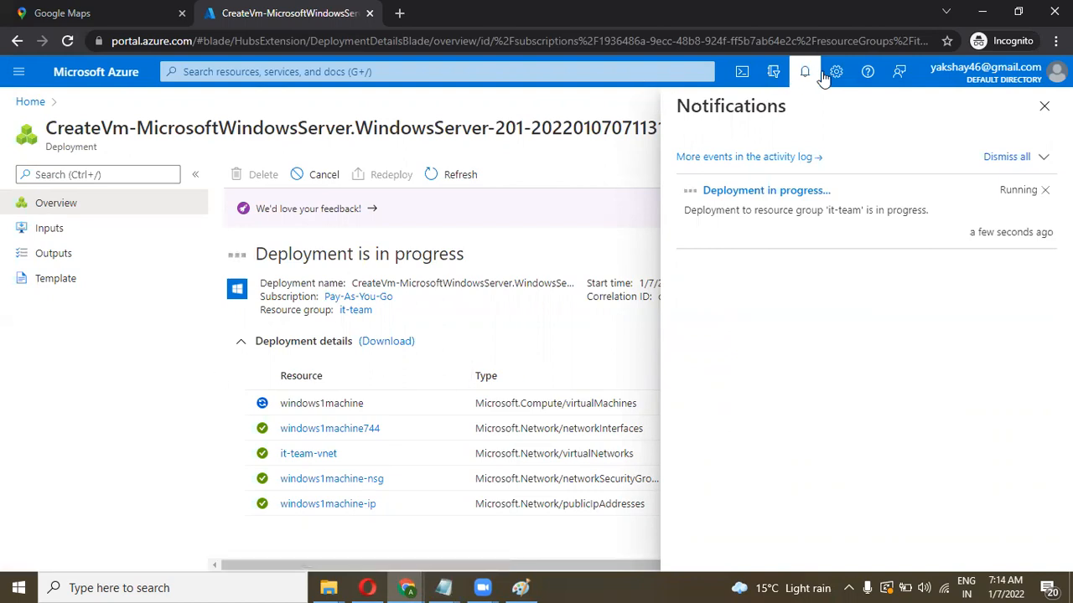
{"action": "left_click", "coordinate": [1044, 107]}
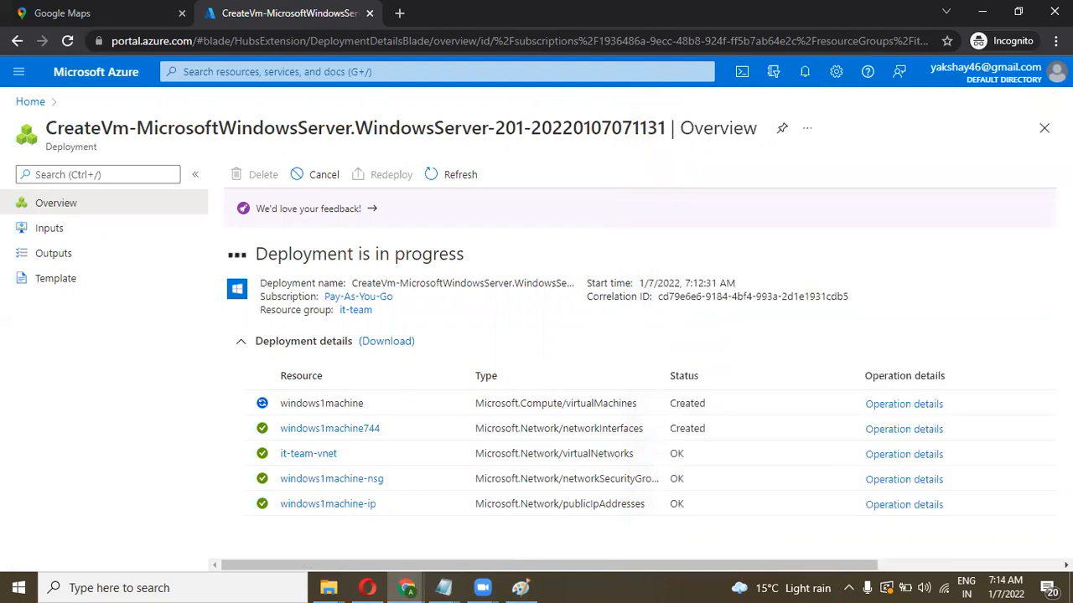
{"action": "left_click", "coordinate": [68, 42]}
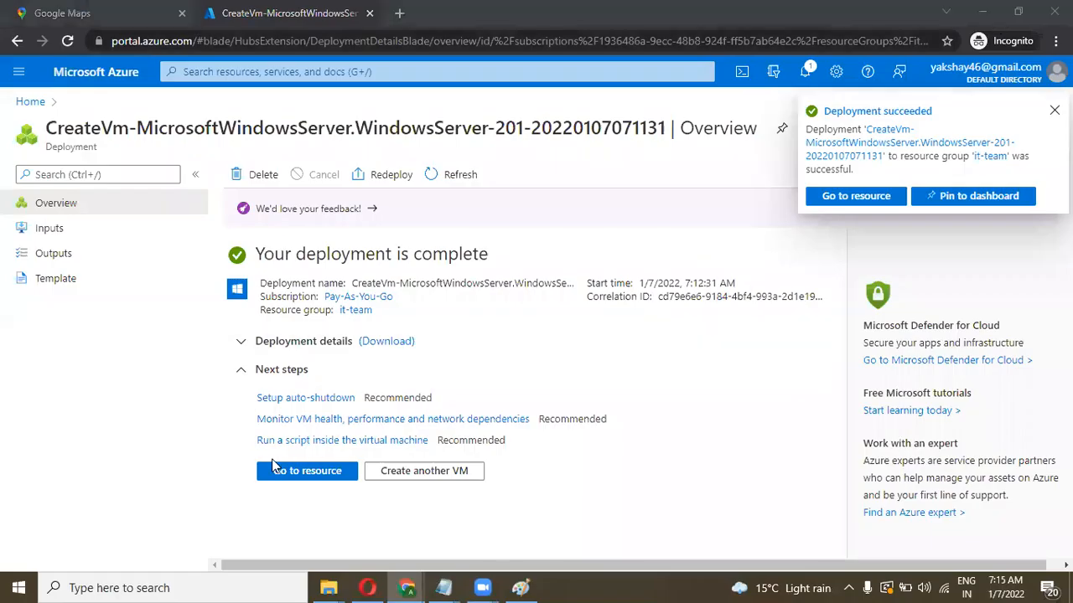
{"action": "left_click", "coordinate": [273, 475]}
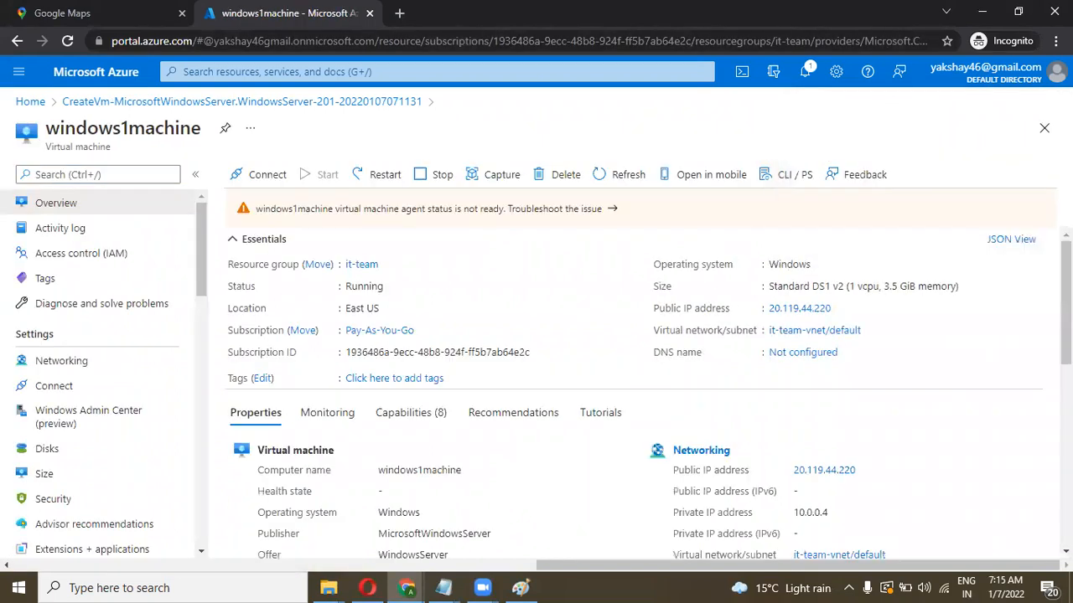
{"action": "left_click", "coordinate": [840, 308]}
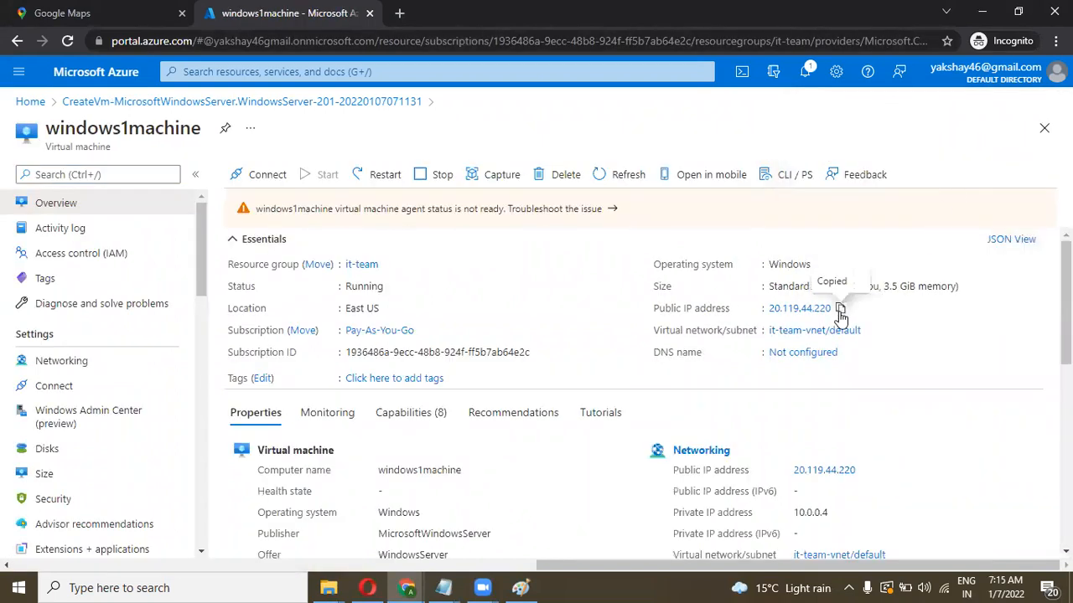
Step: Open Remote Desktop Connection and connect to the pasted IP 20.119.44.220
{"action": "left_click", "coordinate": [260, 586]}
{"action": "type", "text": "rdp"}
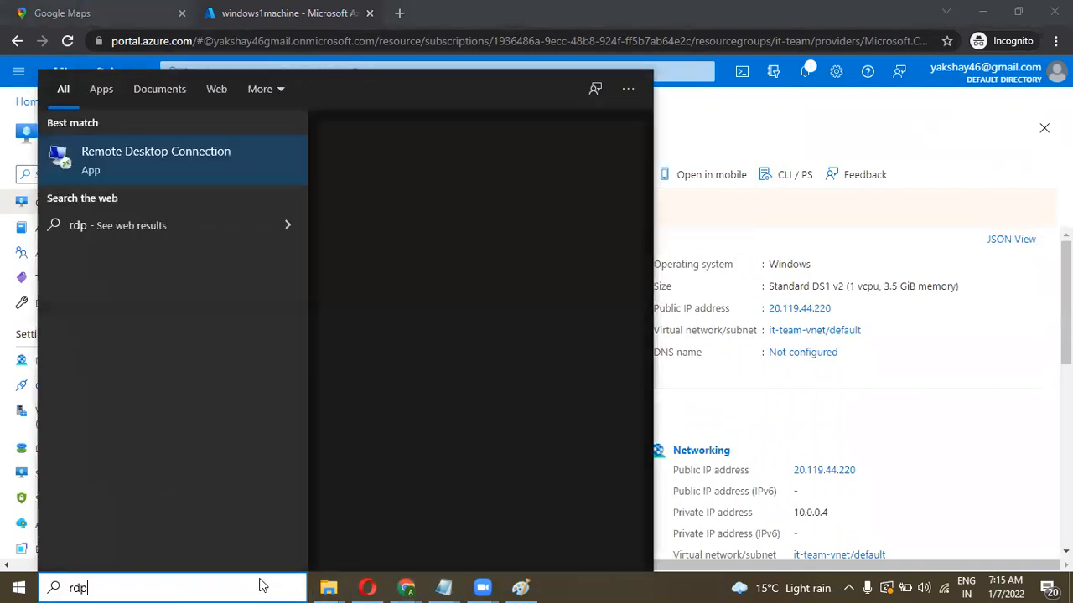
{"action": "key", "text": "Return"}
{"action": "key", "text": "ctrl+v"}
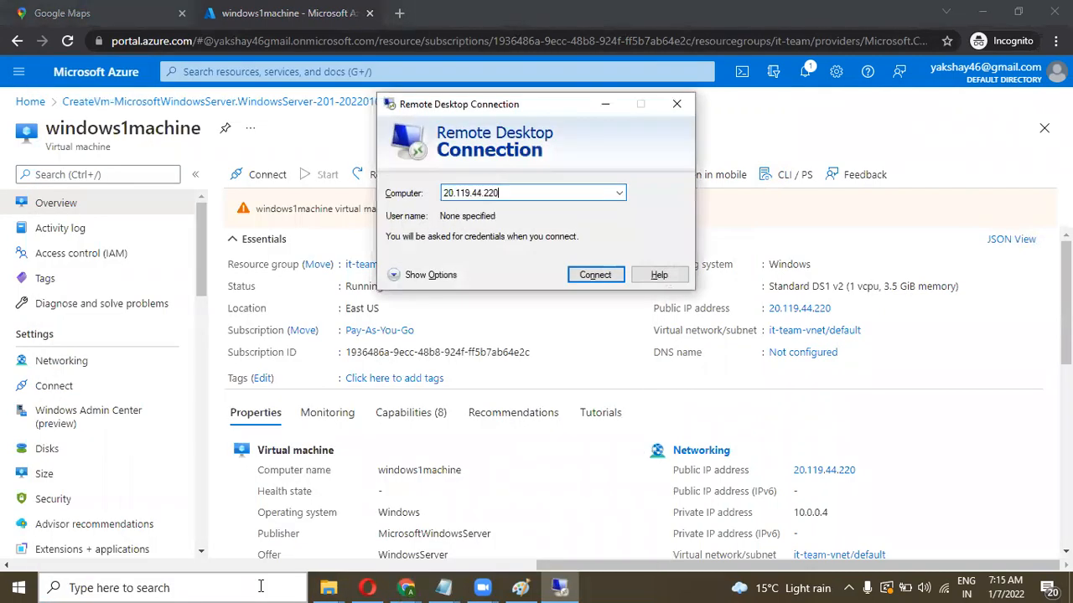
{"action": "key", "text": "Return"}
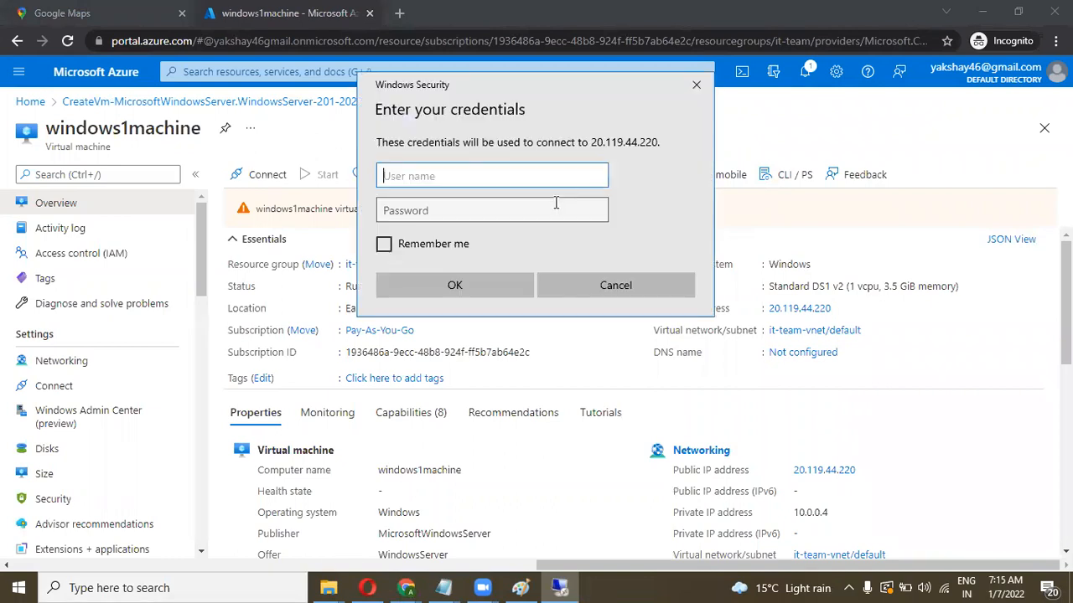
Step: Sign in with the administrator username and password and accept the server certificate
{"action": "type", "text": "cloud"}
{"action": "key", "text": "Tab"}
{"action": "type", "text": "•"}
{"action": "key", "text": "Caps_Lock"}
{"action": "type", "text": "•••••"}
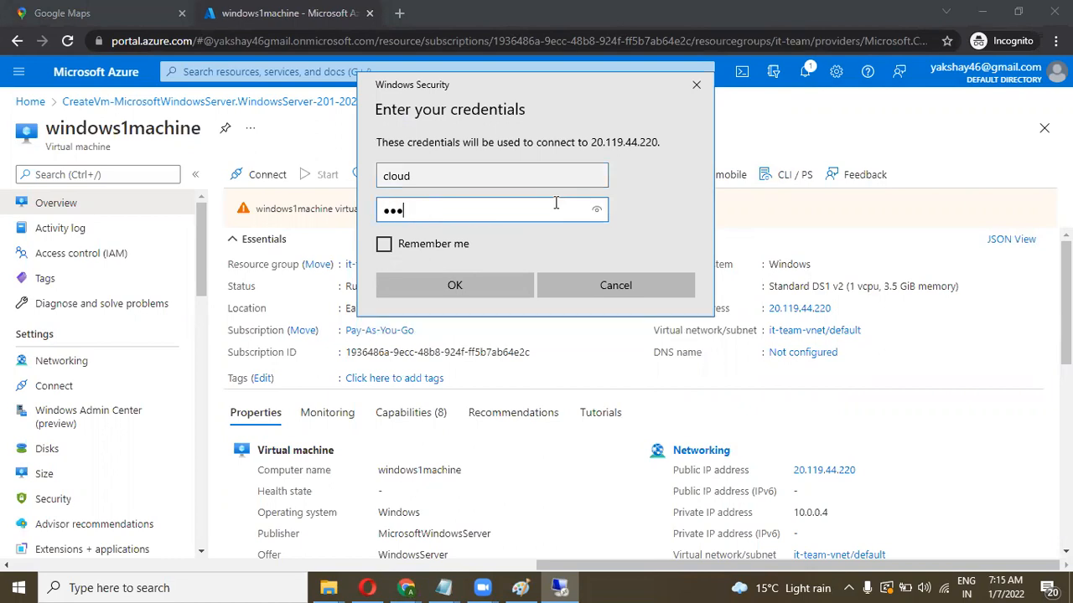
{"action": "type", "text": "••••••••"}
{"action": "key", "text": "Return"}
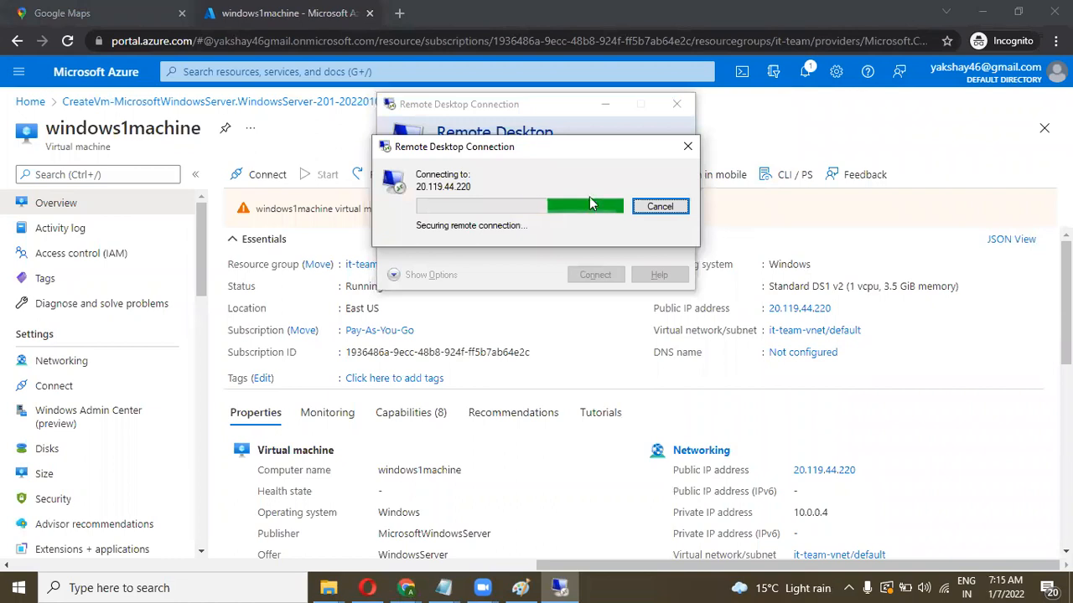
{"action": "left_click", "coordinate": [596, 328]}
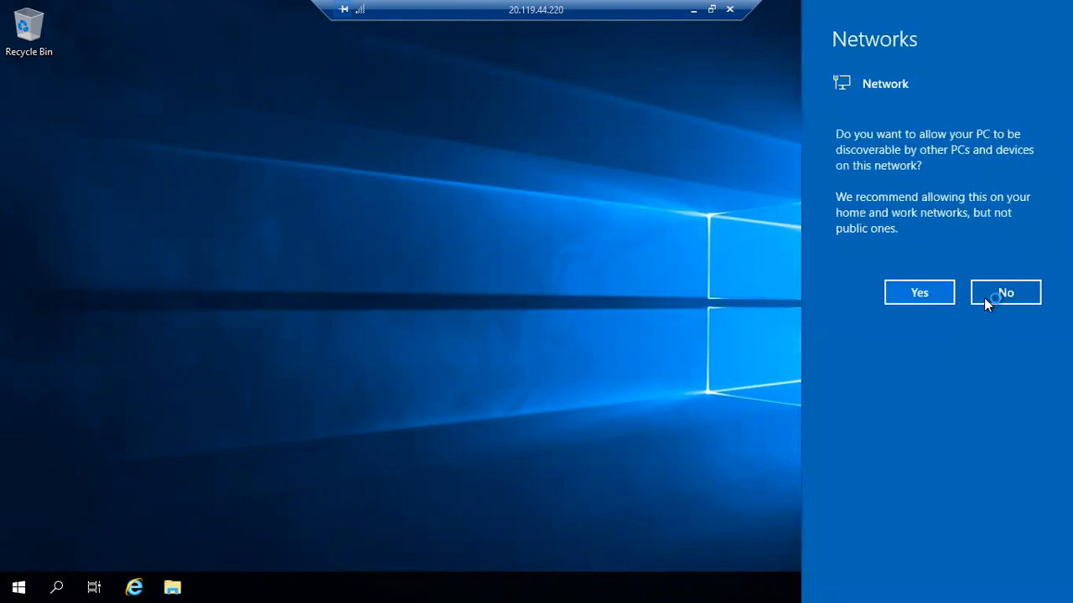
Step: Answer No to network discoverability on the remote server
{"action": "left_click", "coordinate": [987, 291]}
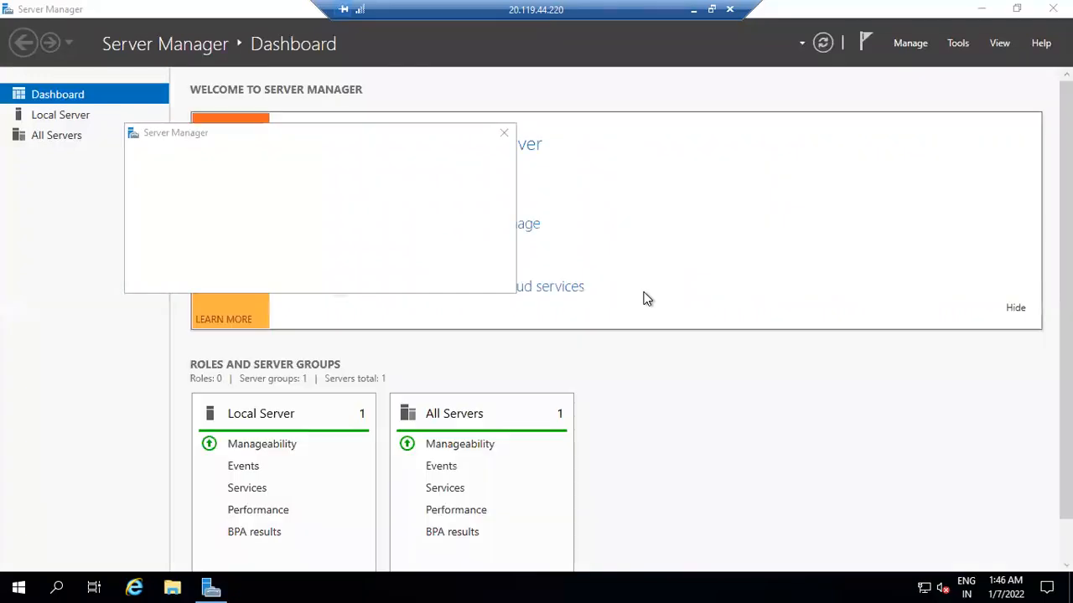
Step: Dismiss the Windows Admin Center prompt and the inventory-collecting notices from Add roles and features
{"action": "left_click", "coordinate": [502, 136]}
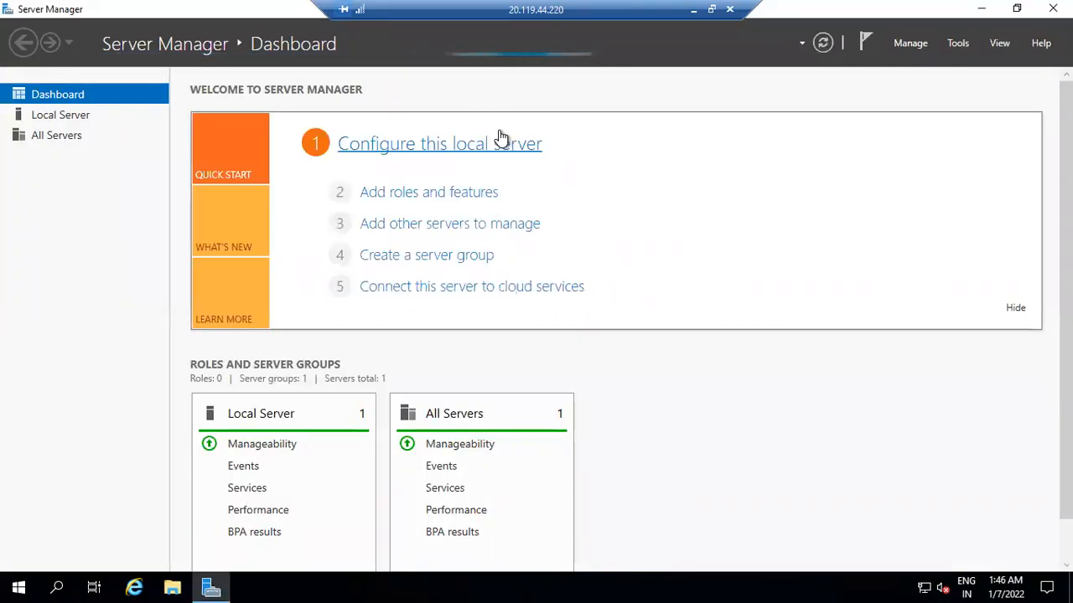
{"action": "left_click", "coordinate": [423, 192]}
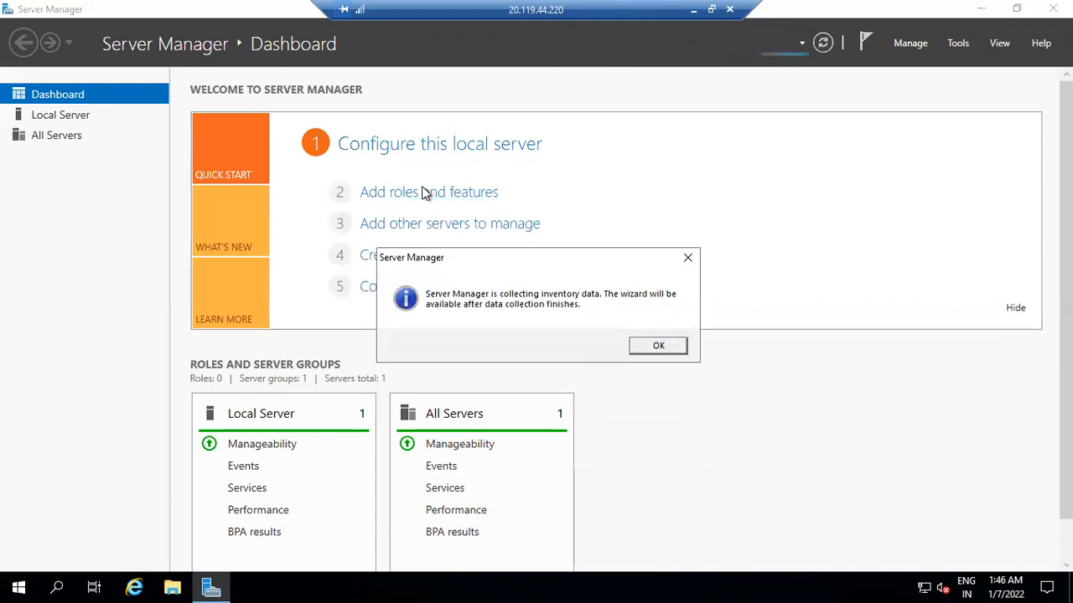
{"action": "left_click", "coordinate": [657, 347]}
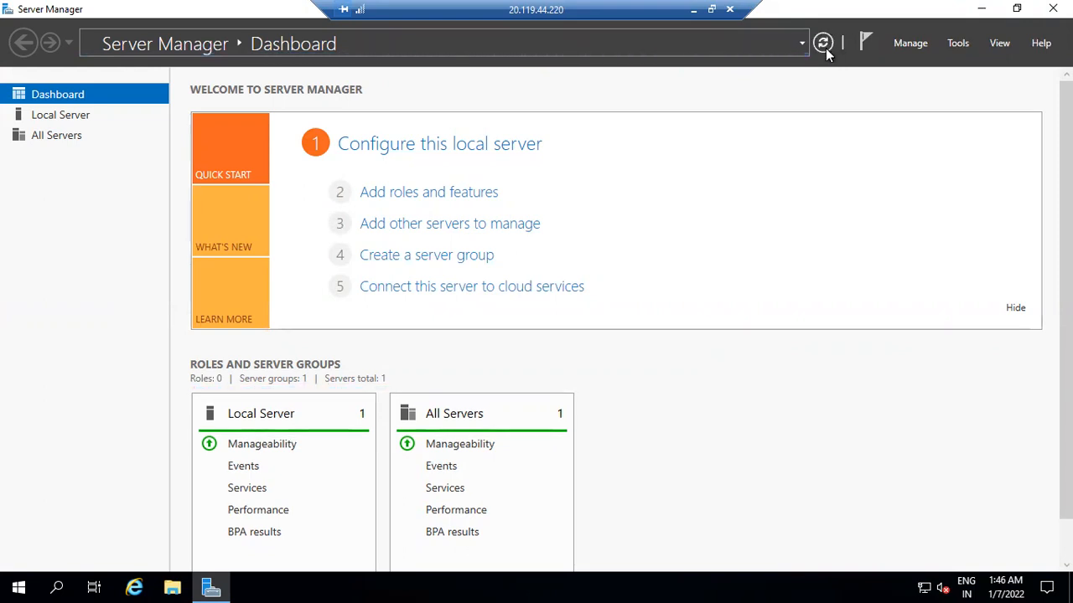
{"action": "left_click", "coordinate": [432, 195]}
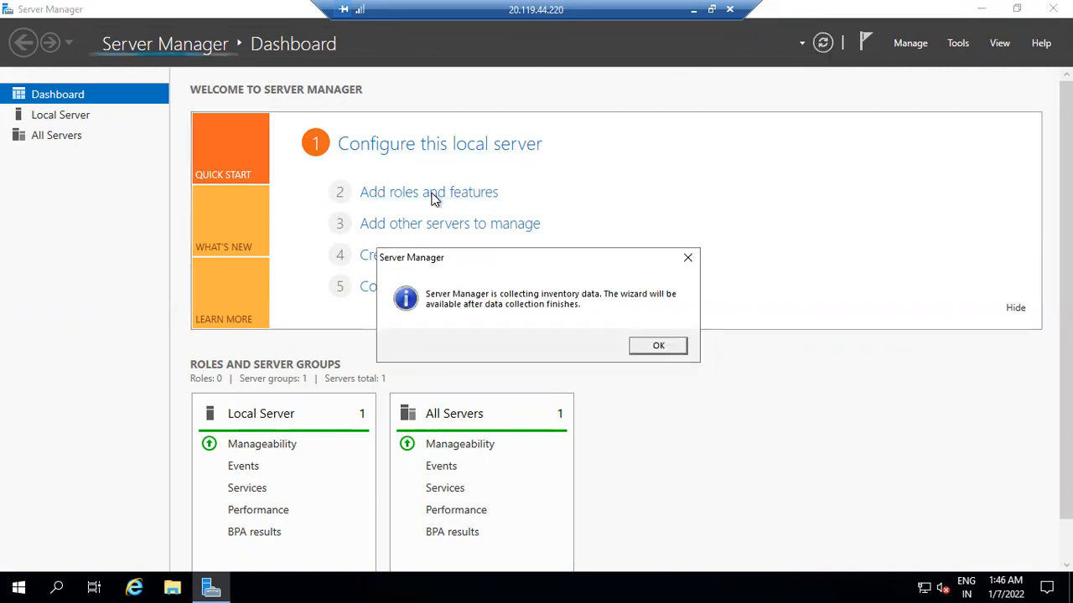
{"action": "left_click", "coordinate": [660, 346]}
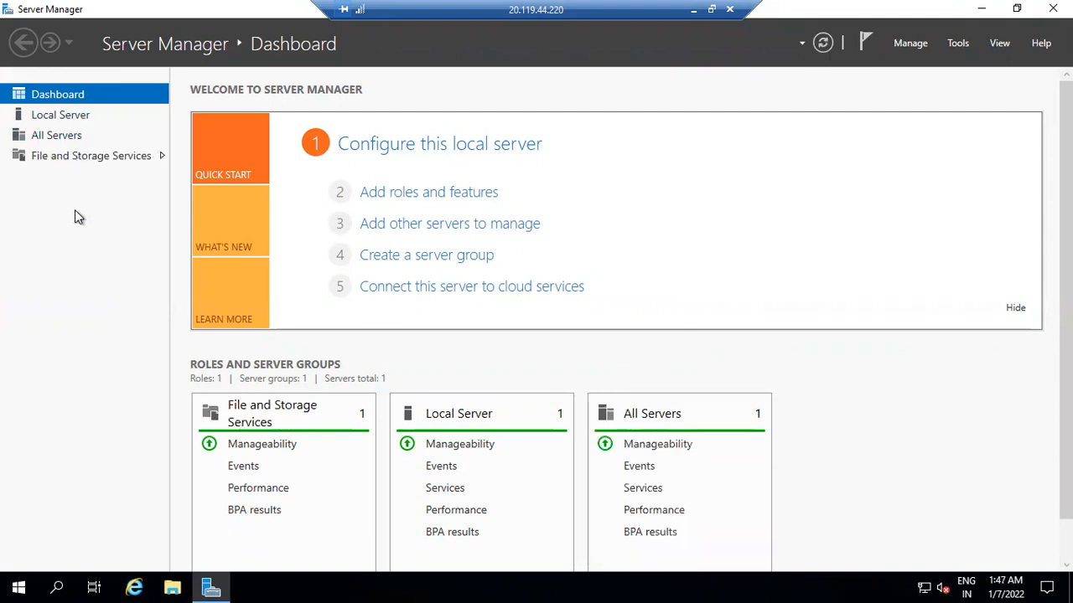
Step: Start the Add Roles and Features Wizard for windows1machine and select Web Server (IIS) with its management tools
{"action": "left_click", "coordinate": [410, 195]}
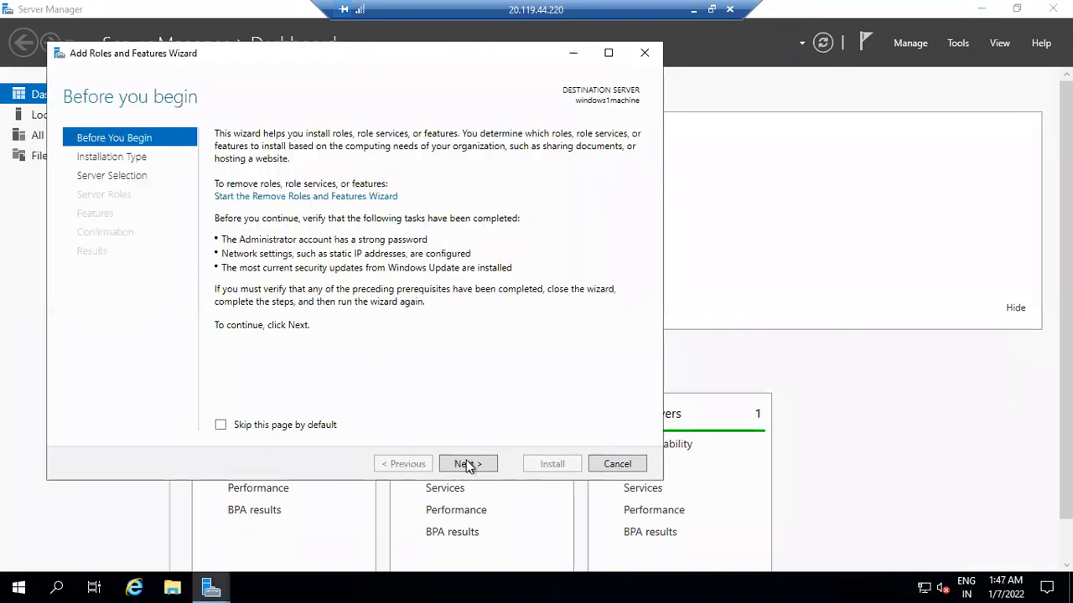
{"action": "left_click", "coordinate": [465, 464]}
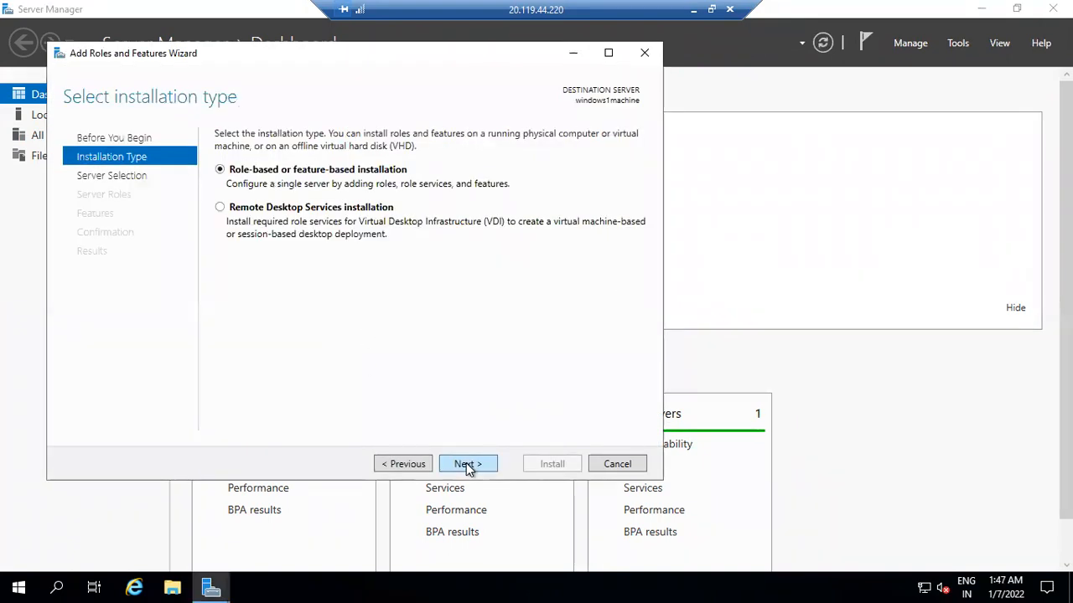
{"action": "left_click", "coordinate": [466, 464]}
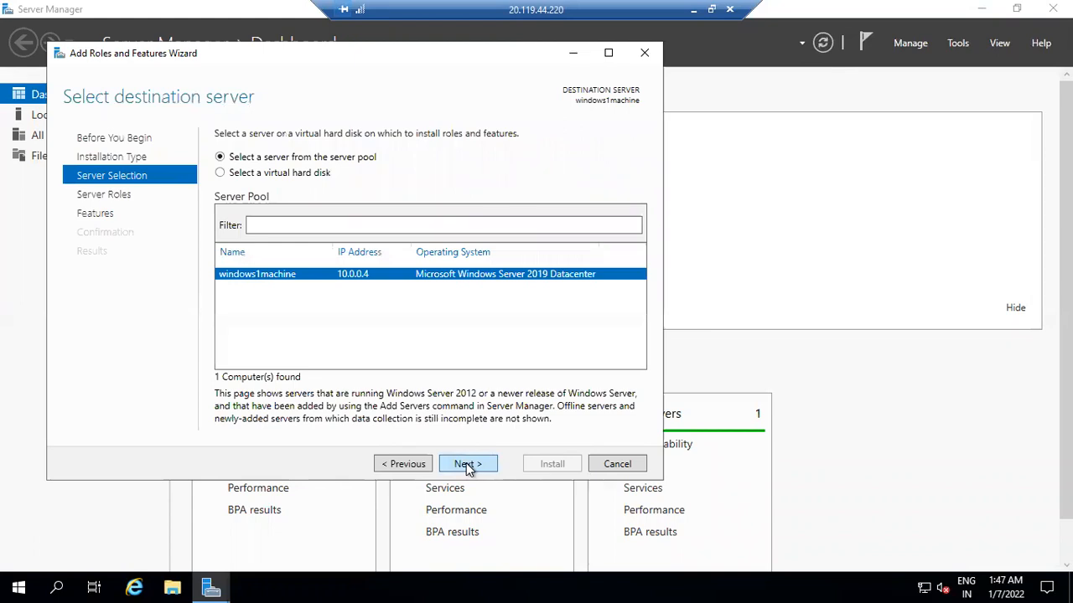
{"action": "left_click", "coordinate": [466, 465]}
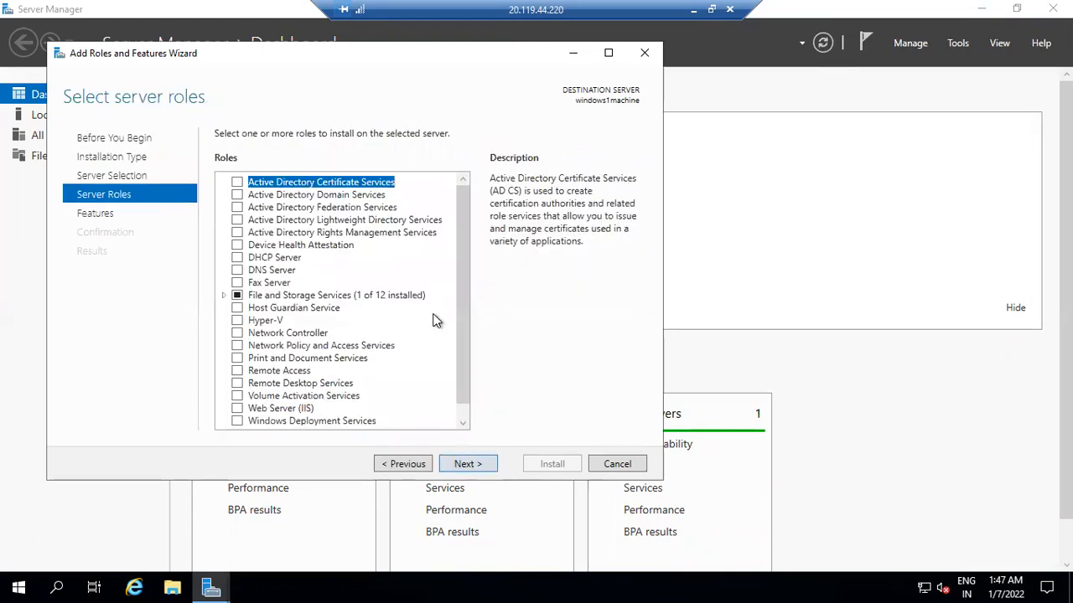
{"action": "scroll", "coordinate": [426, 371], "scroll_direction": "down", "scroll_amount": 1}
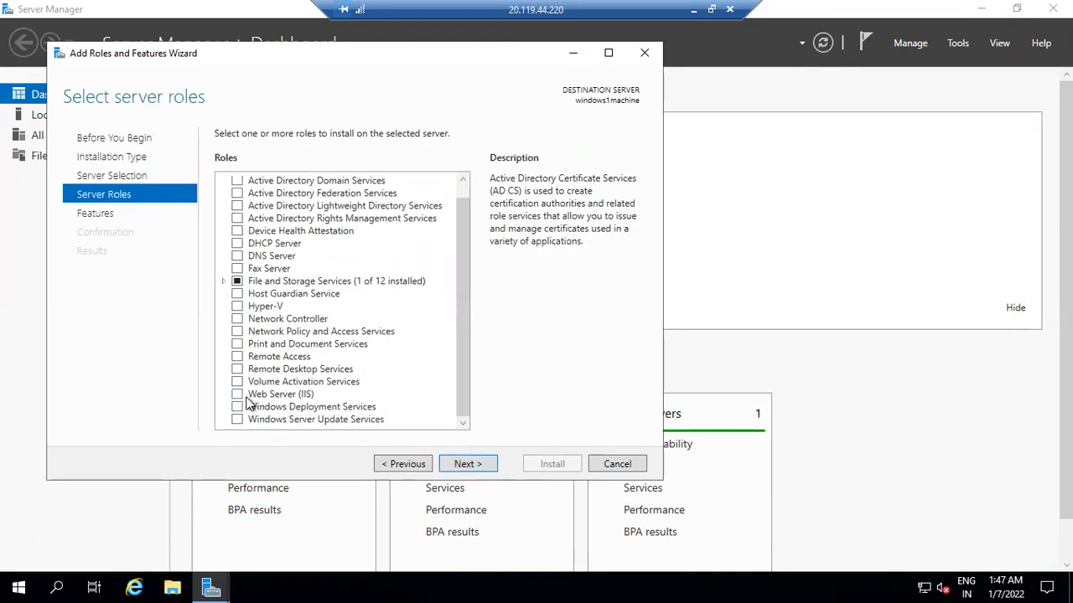
{"action": "left_click", "coordinate": [237, 394]}
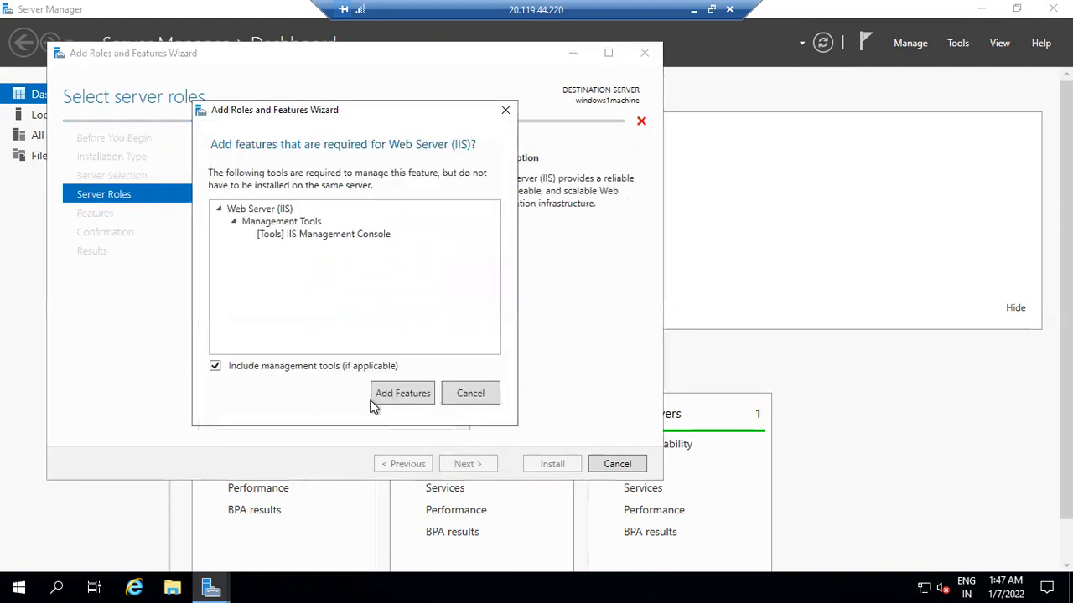
{"action": "left_click", "coordinate": [402, 394]}
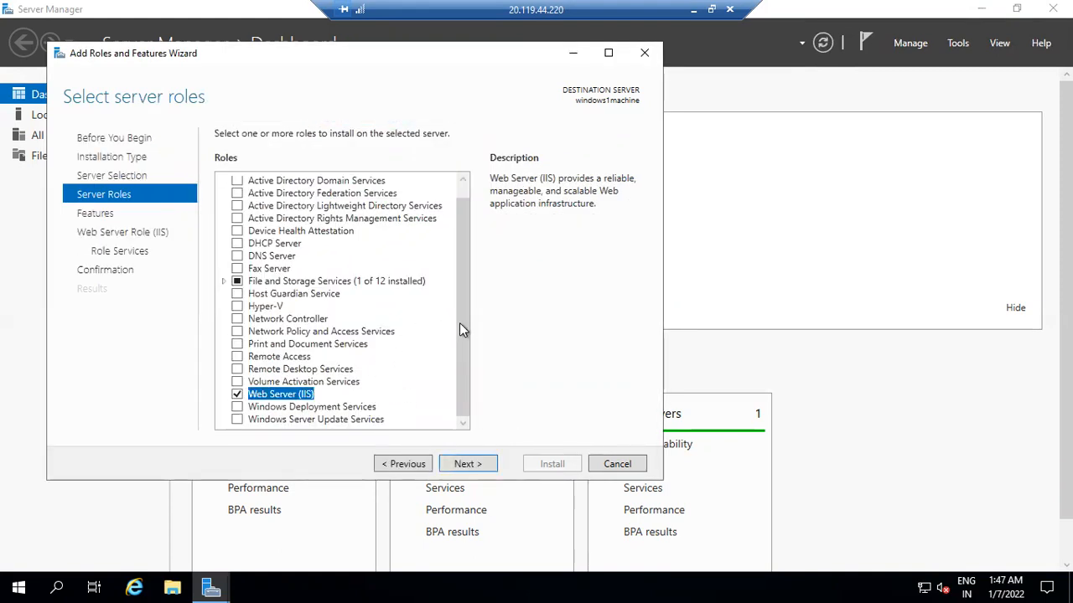
Step: Advance past Features and Role Services to the Confirm installation selections page
{"action": "left_click", "coordinate": [486, 467]}
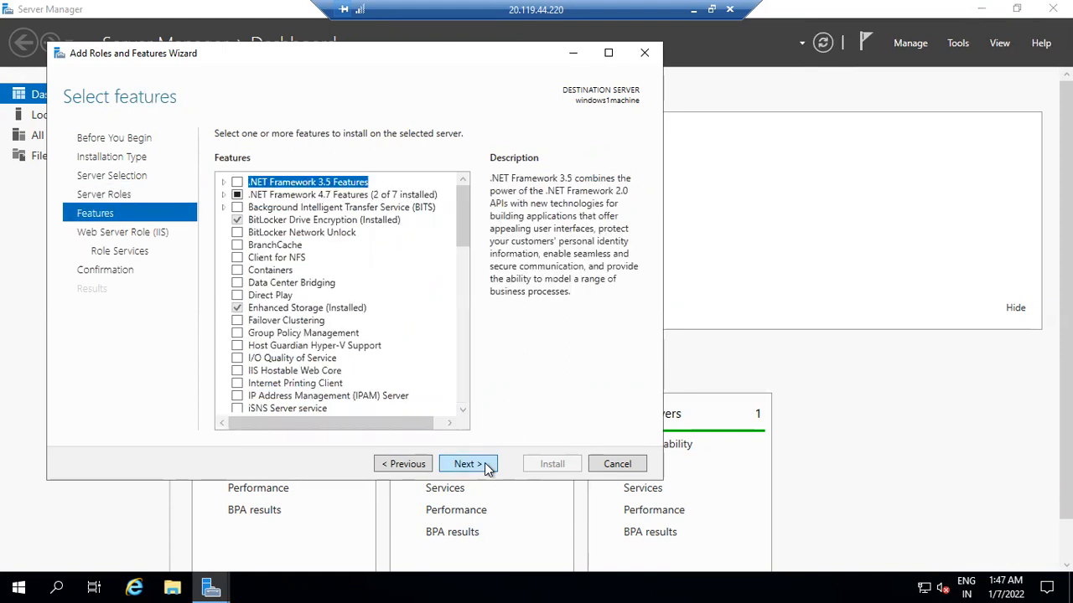
{"action": "left_click_drag", "start_coordinate": [466, 232], "coordinate": [478, 385]}
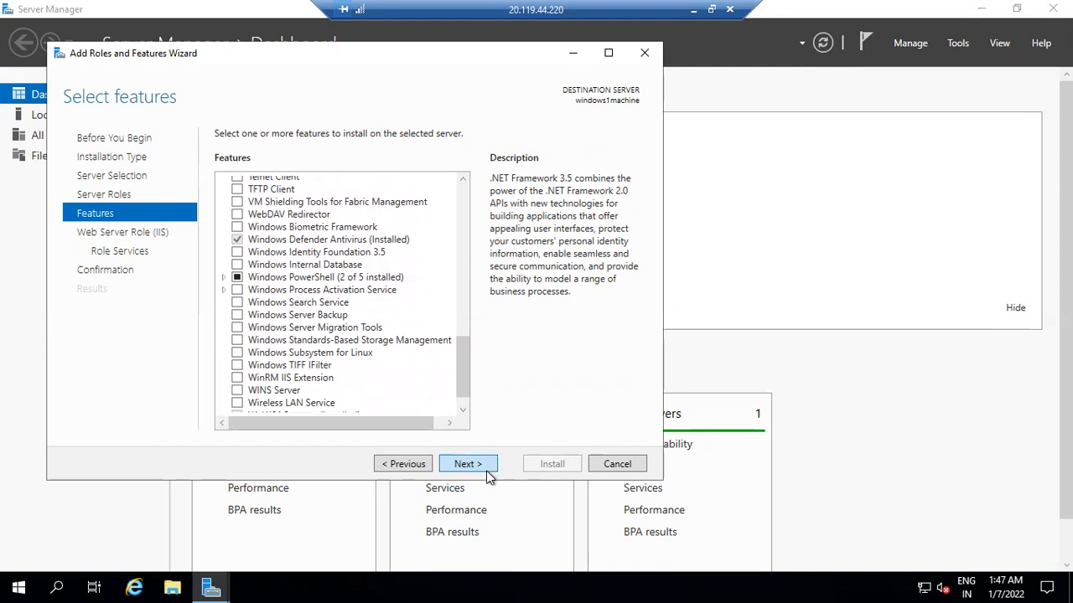
{"action": "left_click", "coordinate": [490, 476]}
{"action": "left_click", "coordinate": [489, 476]}
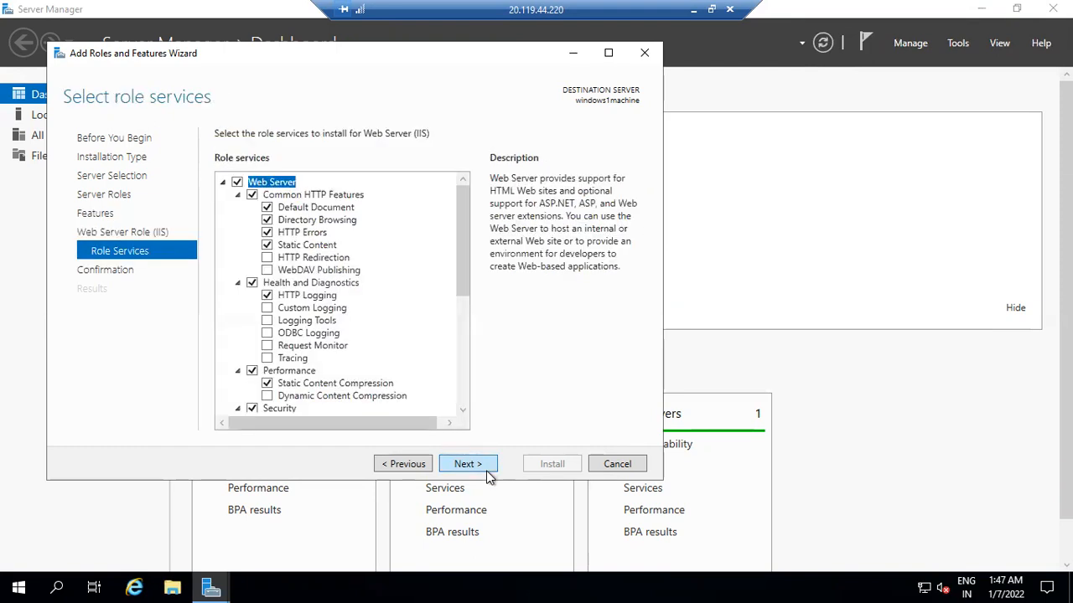
{"action": "left_click", "coordinate": [489, 476]}
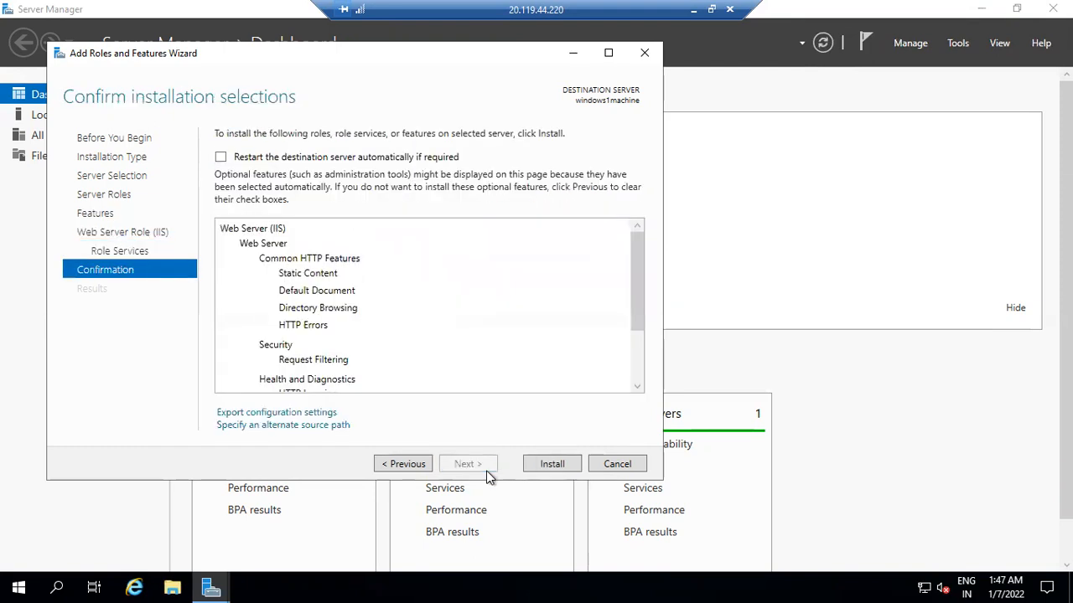
Step: Install Web Server (IIS) and wait until the wizard reports installation succeeded on windows1machine
{"action": "left_click", "coordinate": [539, 474]}
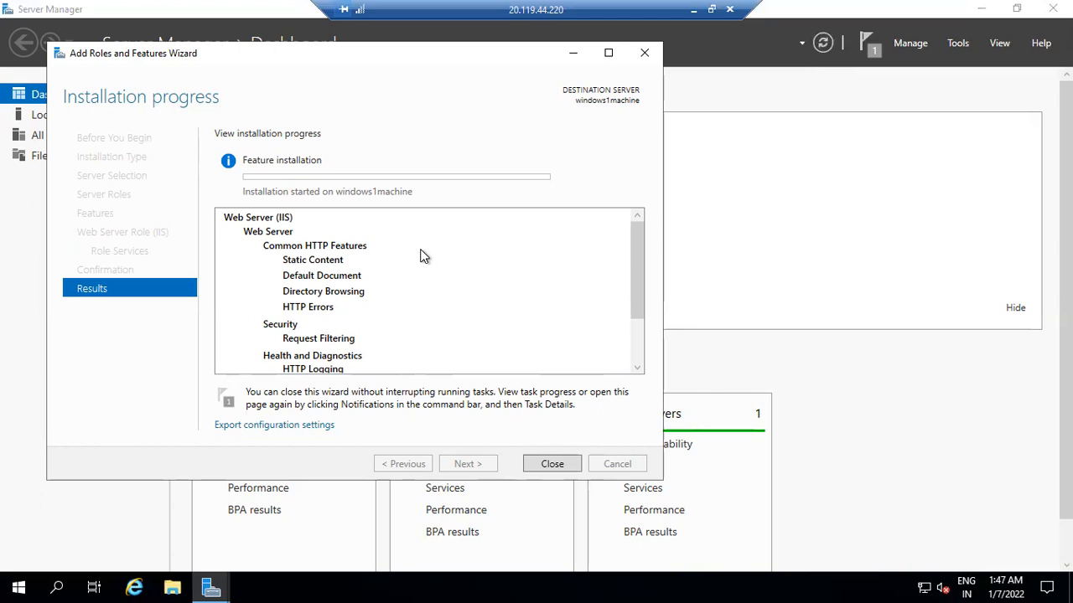
{"action": "left_click_drag", "start_coordinate": [396, 60], "coordinate": [464, 104]}
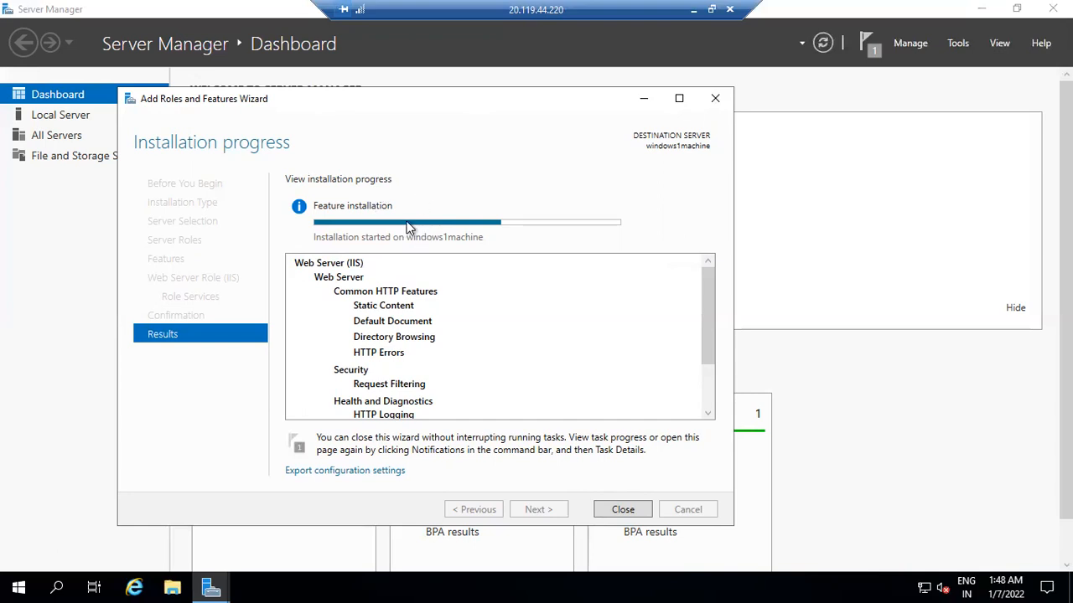
{"action": "mouse_move", "coordinate": [408, 227]}
{"action": "scroll", "coordinate": [705, 407], "scroll_direction": "down", "scroll_amount": 2}
{"action": "mouse_move", "coordinate": [710, 357]}
{"action": "left_mouse_down"}
{"action": "mouse_move", "coordinate": [705, 288]}
{"action": "mouse_move", "coordinate": [712, 345]}
{"action": "left_mouse_up"}
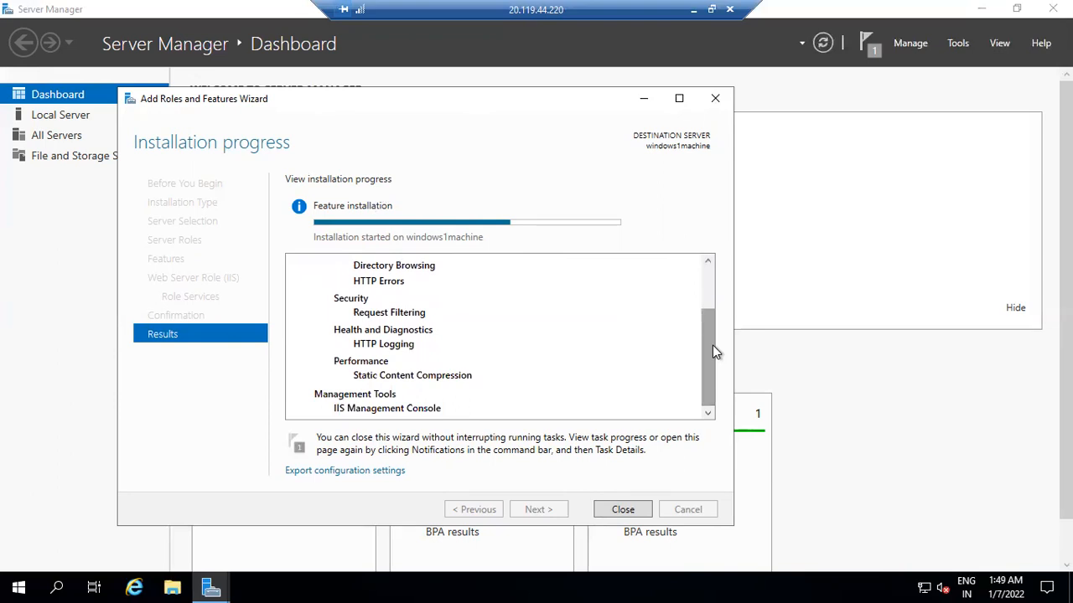
{"action": "left_click_drag", "start_coordinate": [712, 345], "coordinate": [713, 306]}
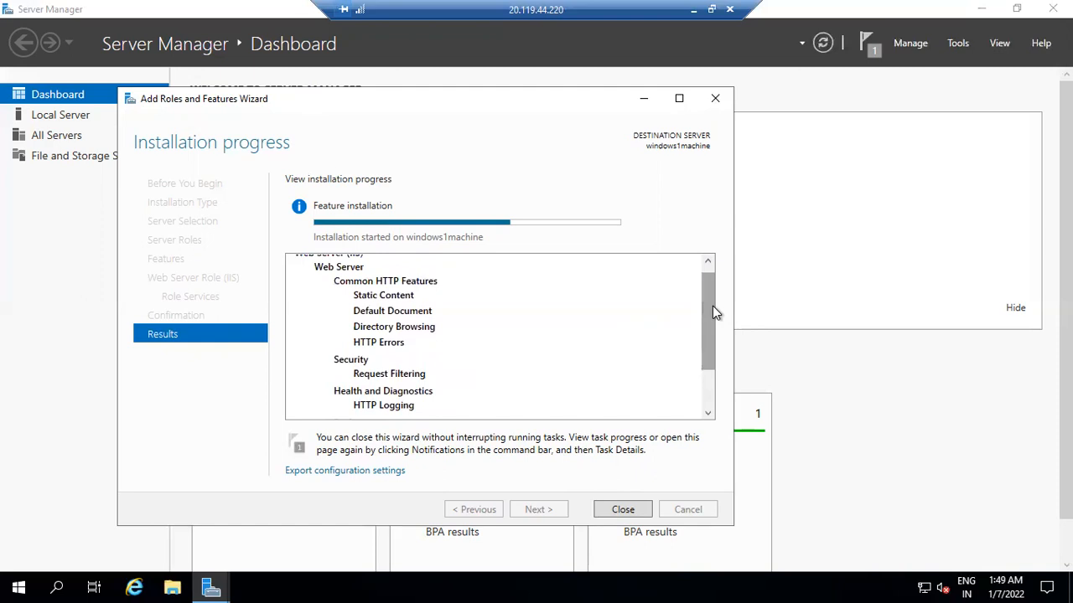
{"action": "scroll", "coordinate": [710, 349], "scroll_direction": "down", "scroll_amount": 2}
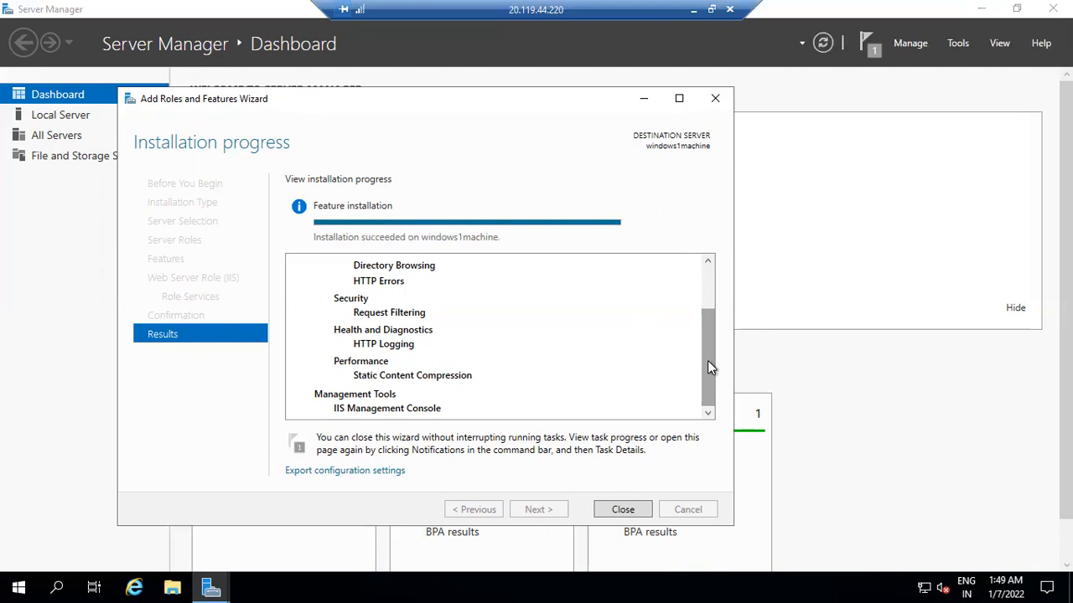
Step: Close the finished wizard, refresh the dashboard so IIS is listed, and launch File Explorer
{"action": "left_click", "coordinate": [623, 510]}
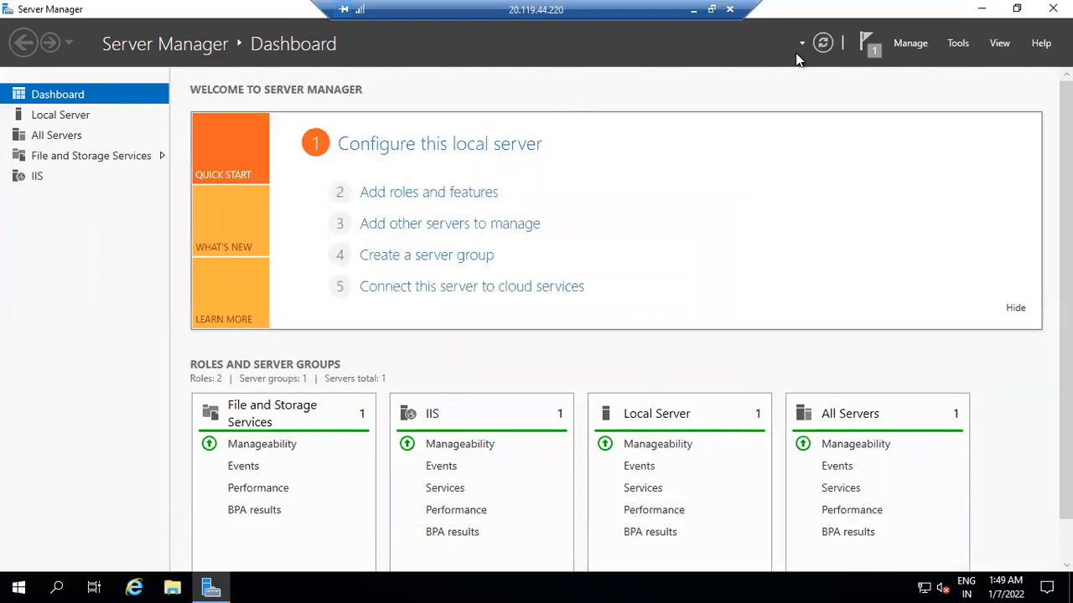
{"action": "left_click", "coordinate": [823, 45]}
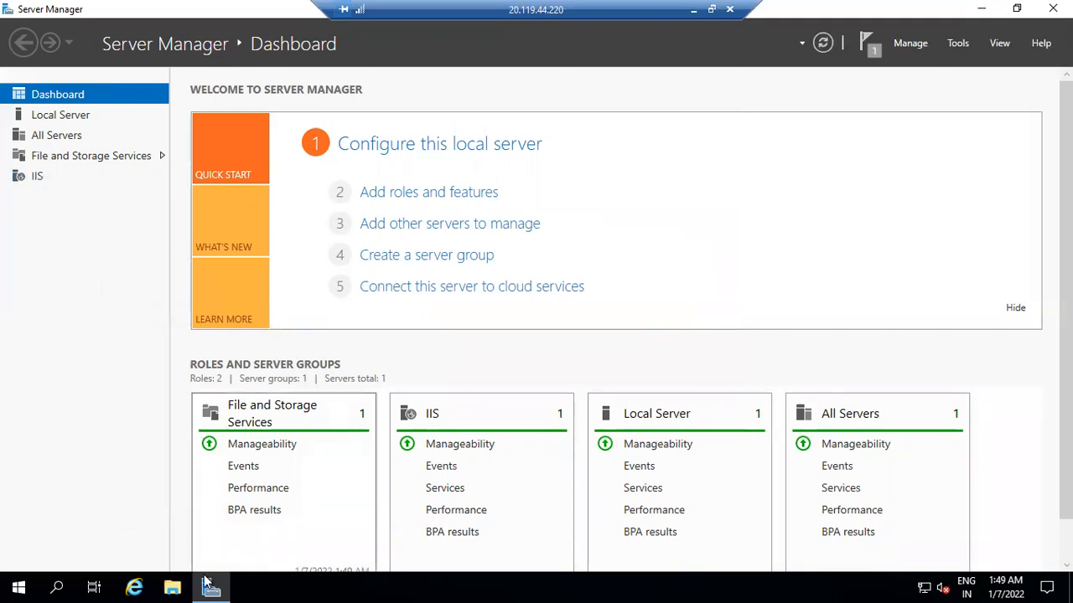
{"action": "left_click", "coordinate": [178, 578]}
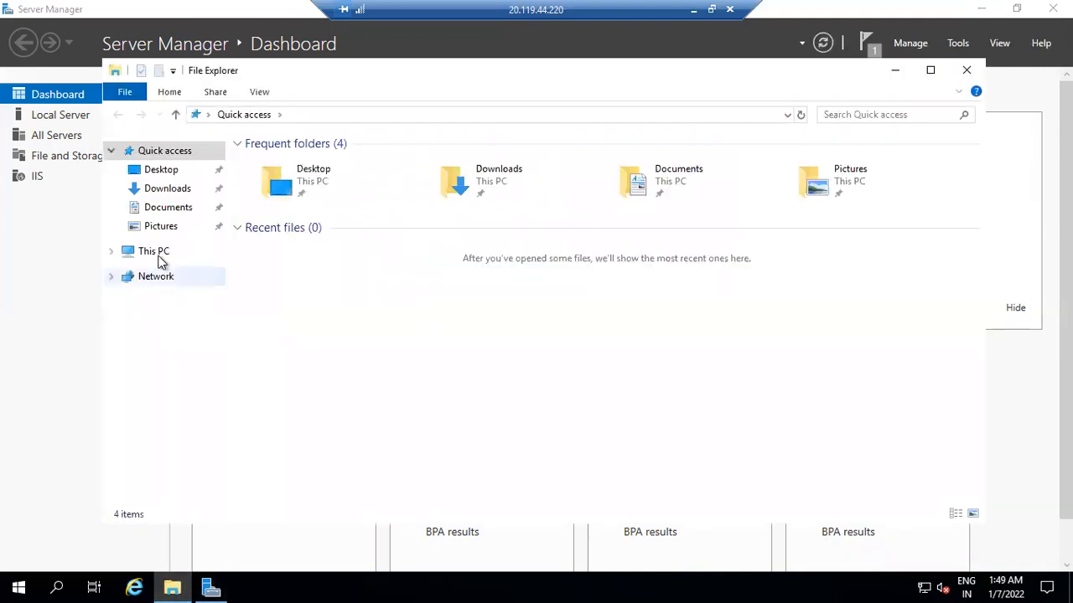
Step: Browse to C:\inetpub\wwwroot and bring up the context menu for the iisstart HTML file
{"action": "left_click", "coordinate": [158, 256]}
{"action": "double_click", "coordinate": [327, 345]}
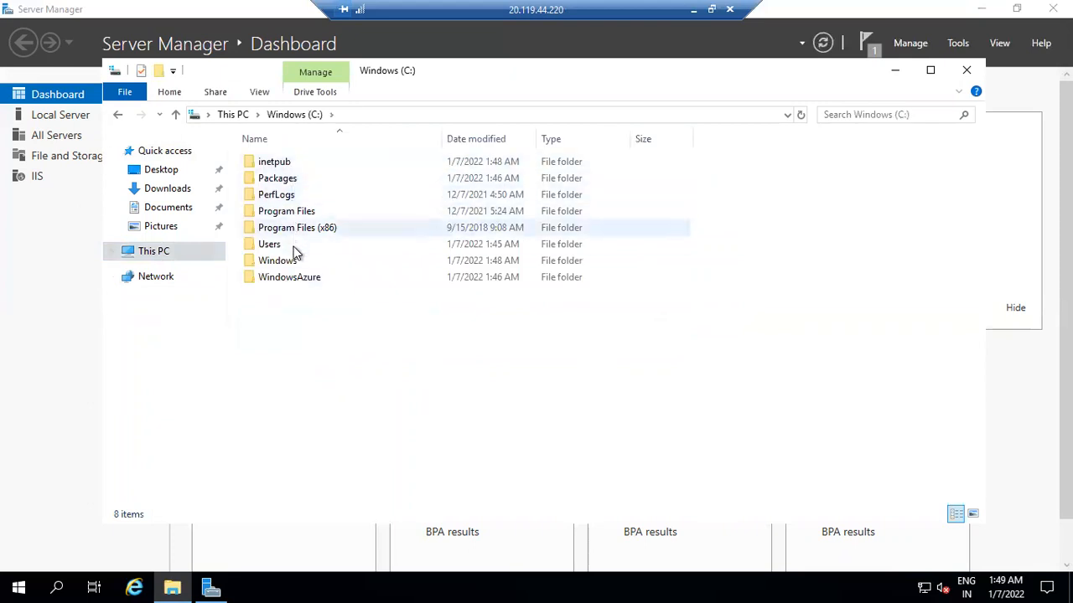
{"action": "double_click", "coordinate": [300, 161]}
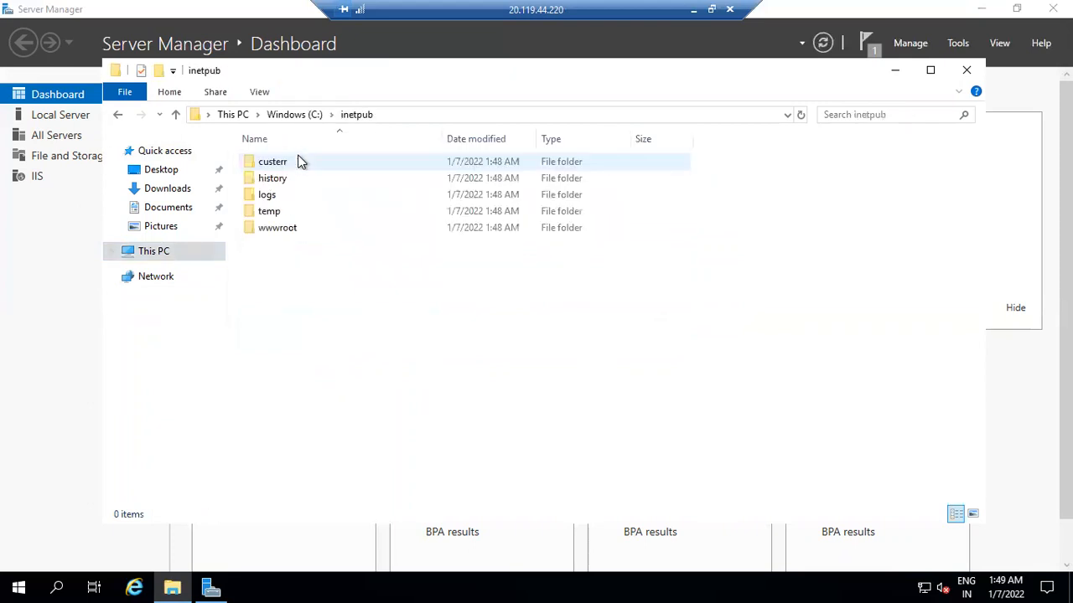
{"action": "double_click", "coordinate": [291, 230]}
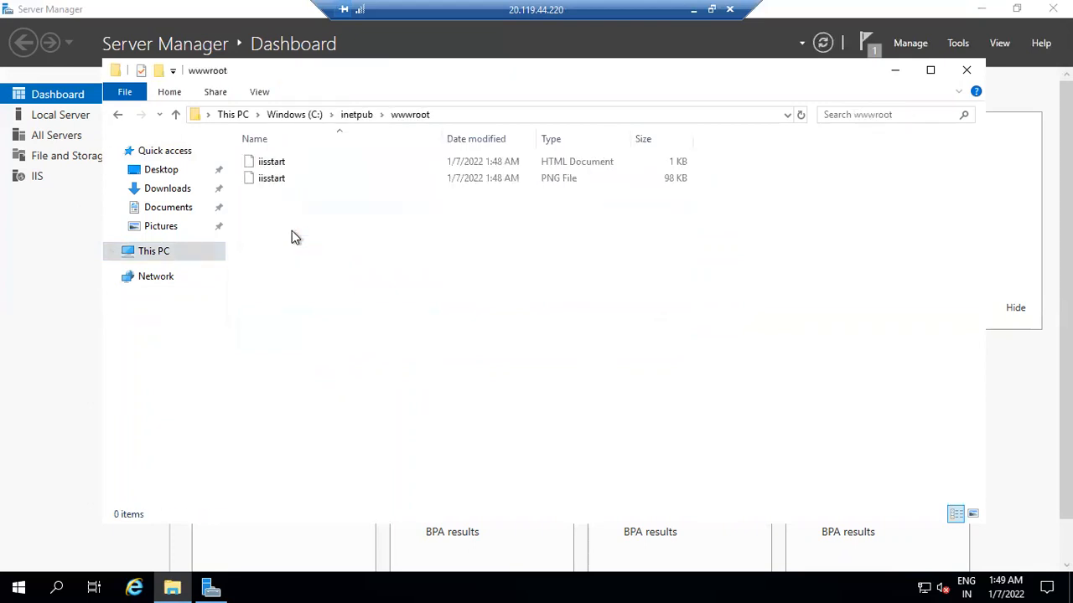
{"action": "right_click", "coordinate": [292, 164]}
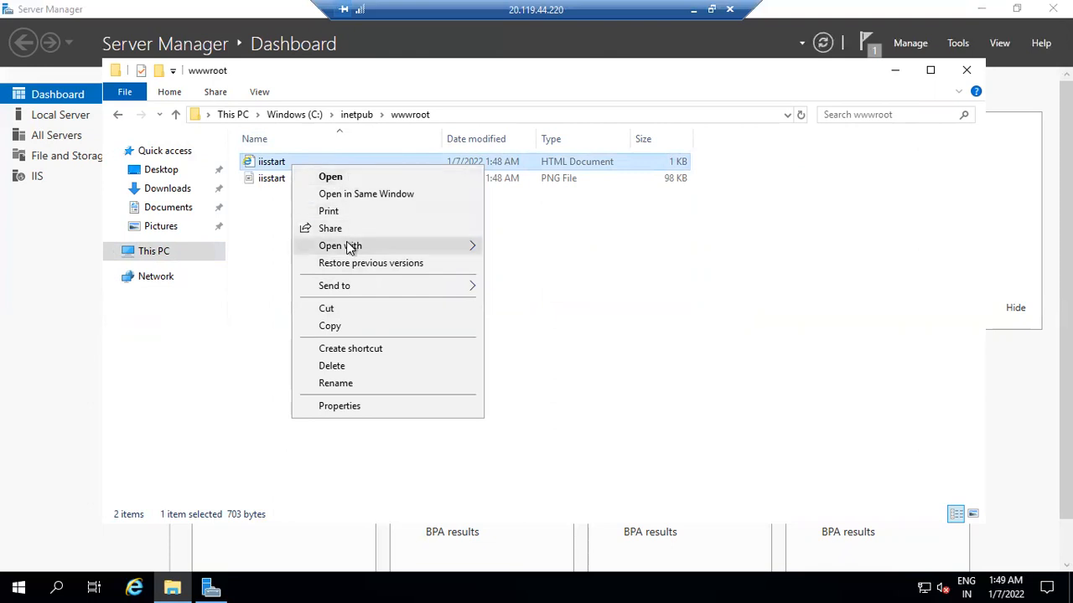
Step: Replace iisstart's contents in Notepad with 'Hello This is a Genral Setup for my Machine' and save
{"action": "mouse_move", "coordinate": [349, 246]}
{"action": "left_click", "coordinate": [521, 265]}
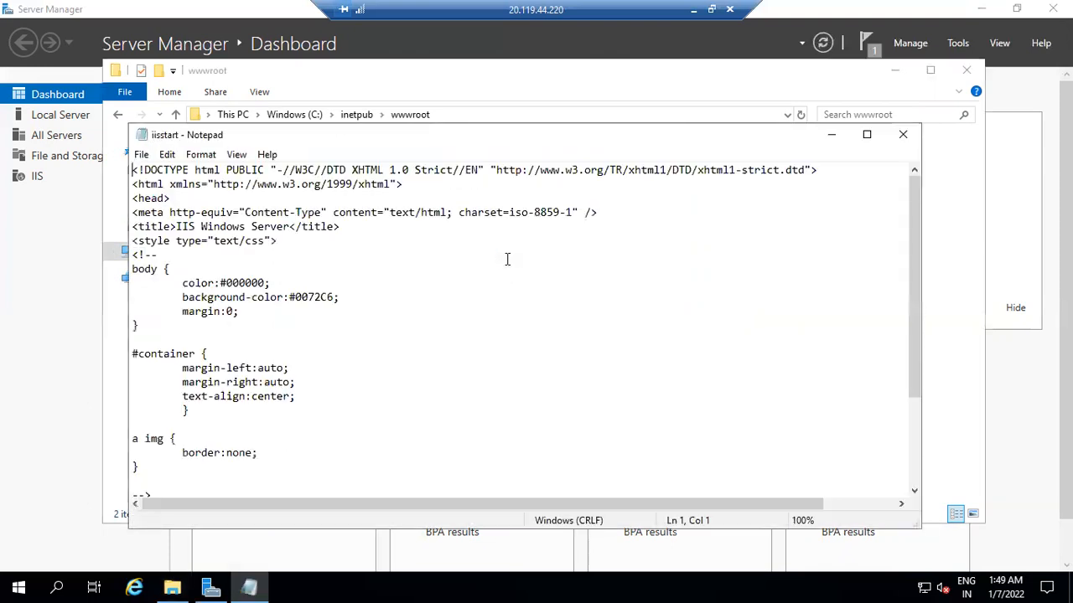
{"action": "key", "text": "ctrl+a"}
{"action": "key", "text": "Delete"}
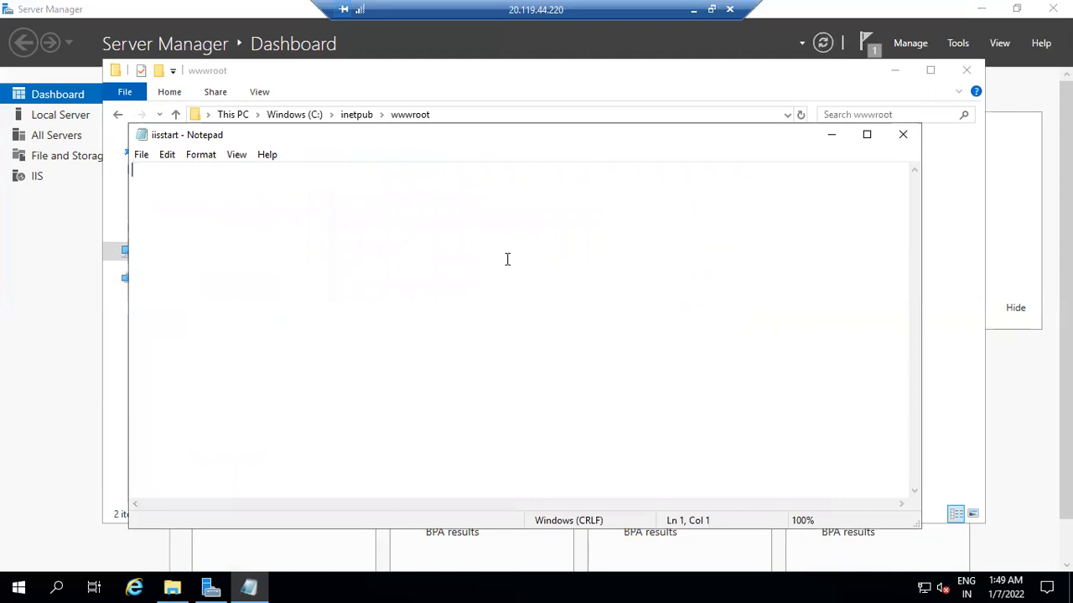
{"action": "type", "text": "Hello This is a Gent"}
{"action": "key", "text": "BackSpace"}
{"action": "type", "text": "ral"}
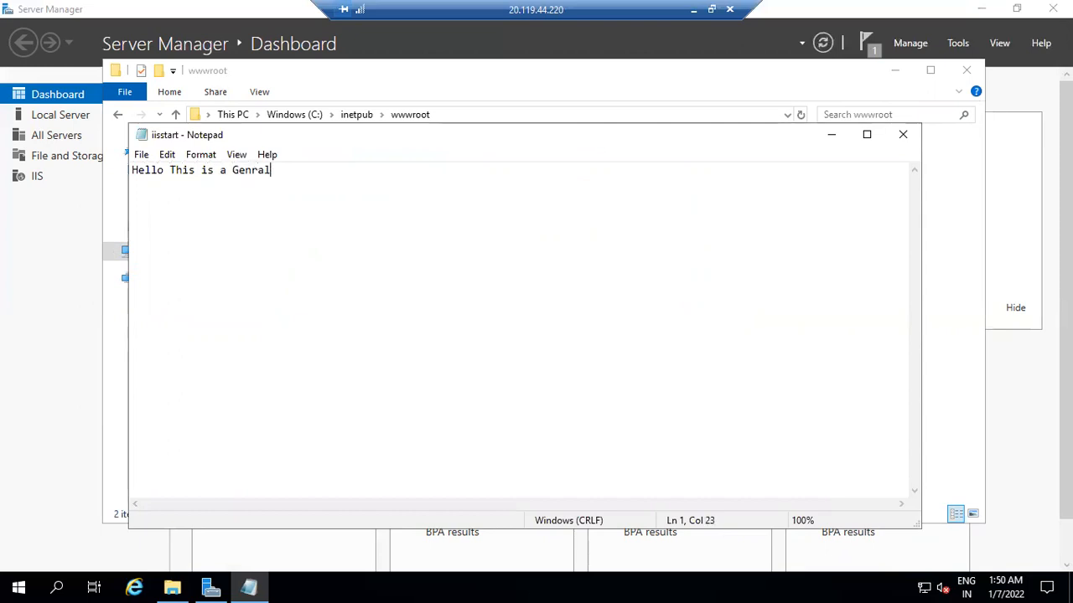
{"action": "type", "text": " Setup for my Machine"}
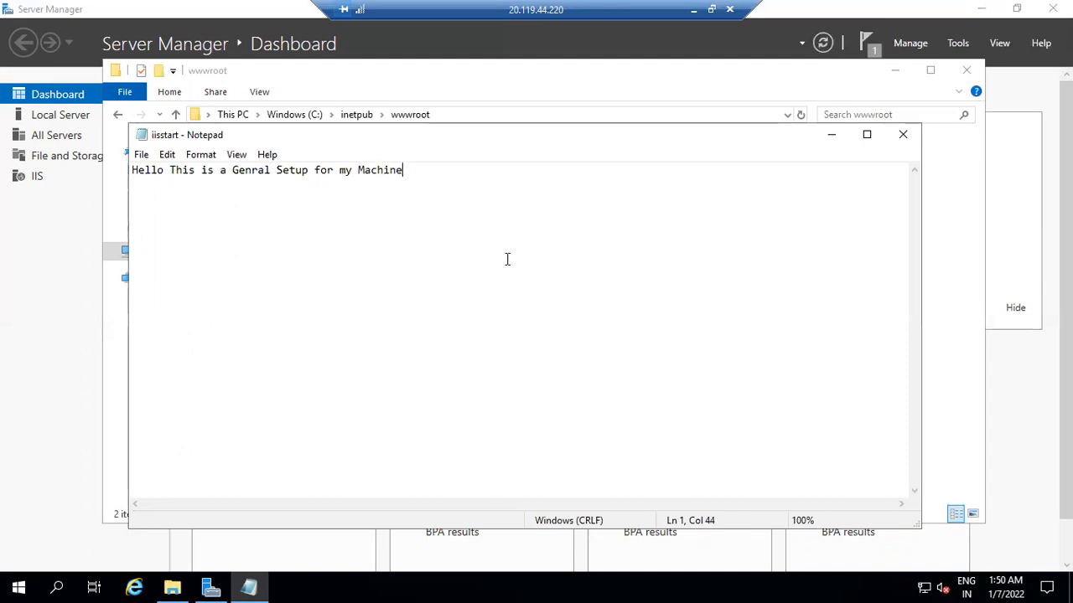
{"action": "left_click", "coordinate": [902, 135]}
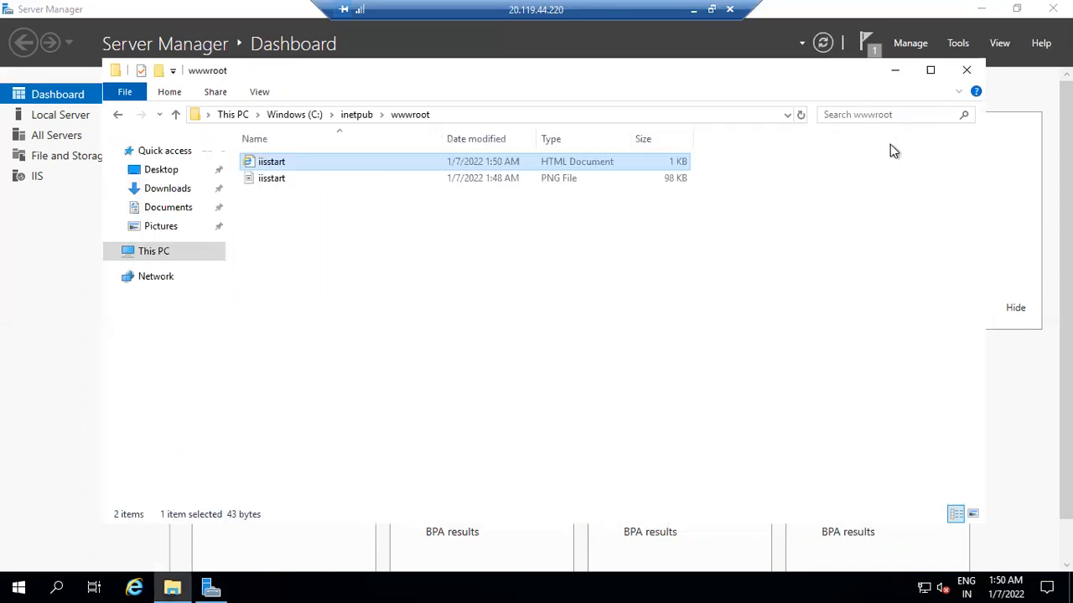
{"action": "left_click", "coordinate": [53, 178]}
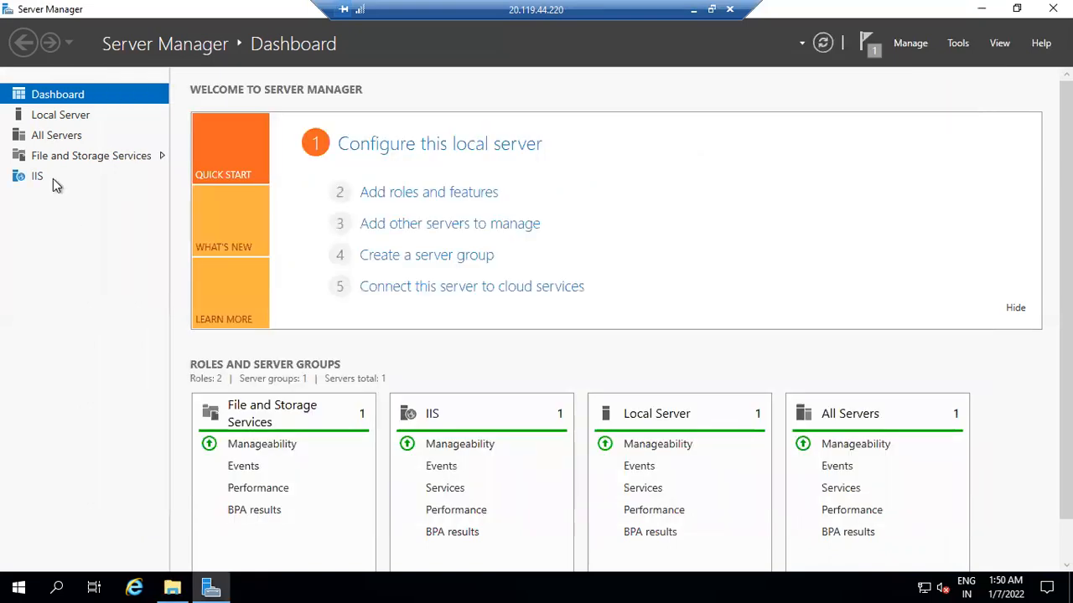
Step: Open IIS Manager for windows1machine from Server Manager and restart the web server
{"action": "left_click", "coordinate": [52, 179]}
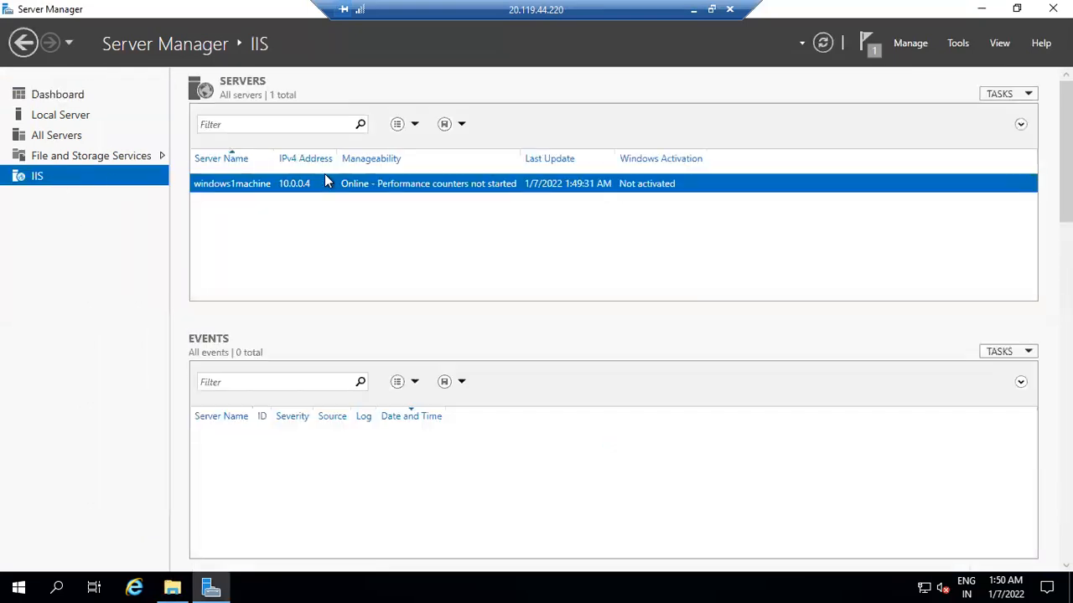
{"action": "right_click", "coordinate": [372, 182]}
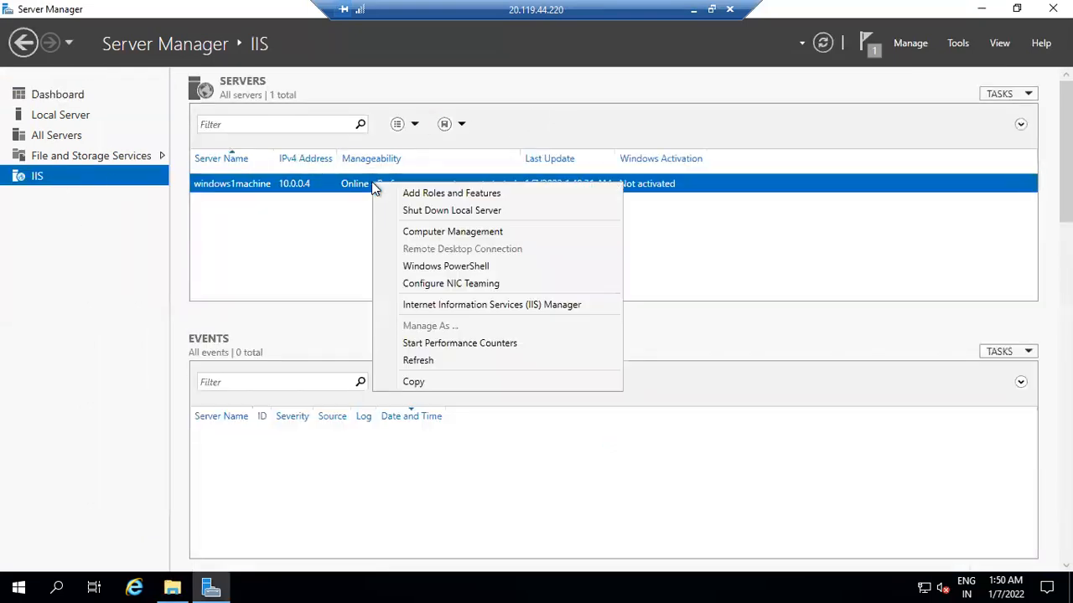
{"action": "left_click", "coordinate": [405, 305]}
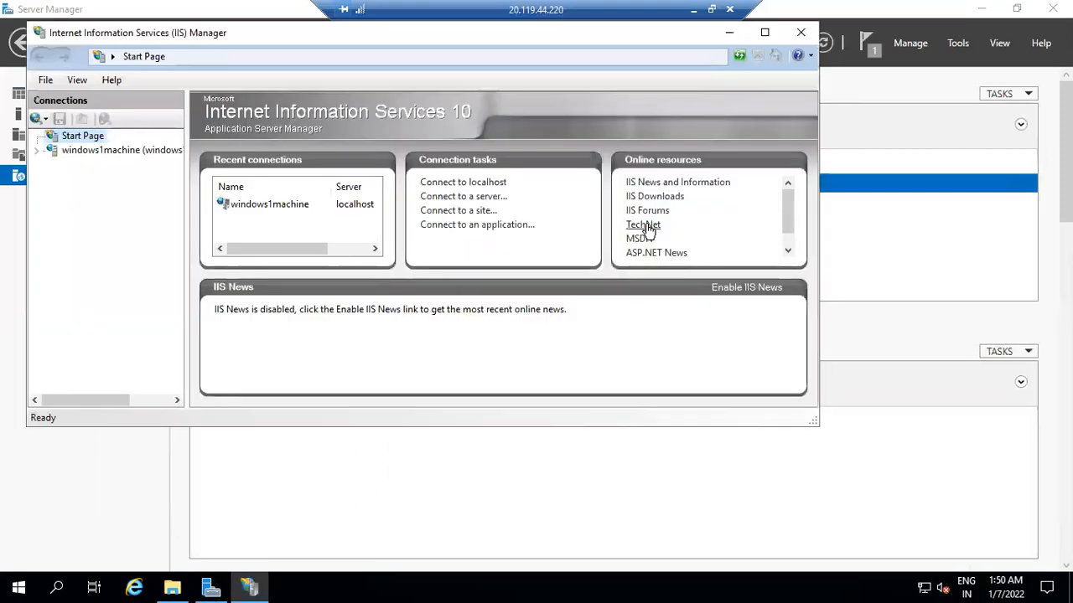
{"action": "left_click", "coordinate": [89, 150]}
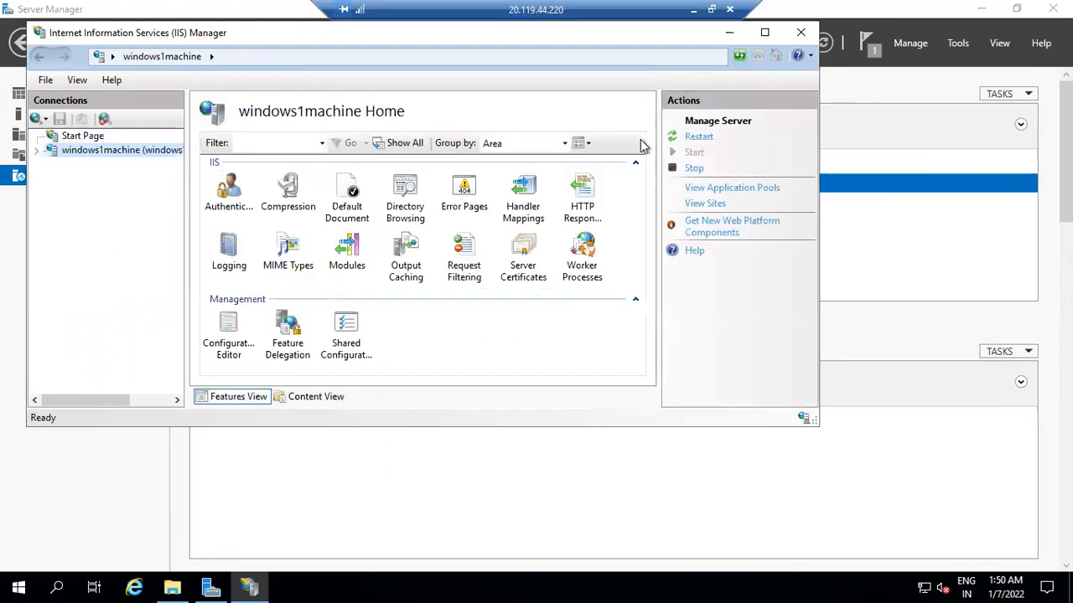
{"action": "left_click", "coordinate": [704, 139]}
{"action": "left_click", "coordinate": [729, 34]}
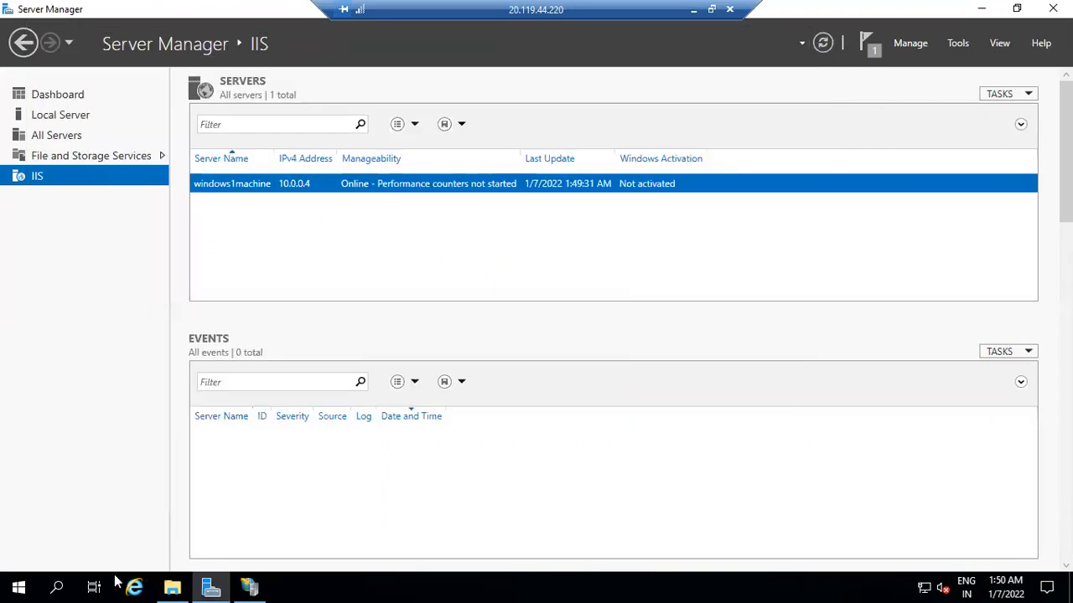
{"action": "left_click", "coordinate": [136, 581]}
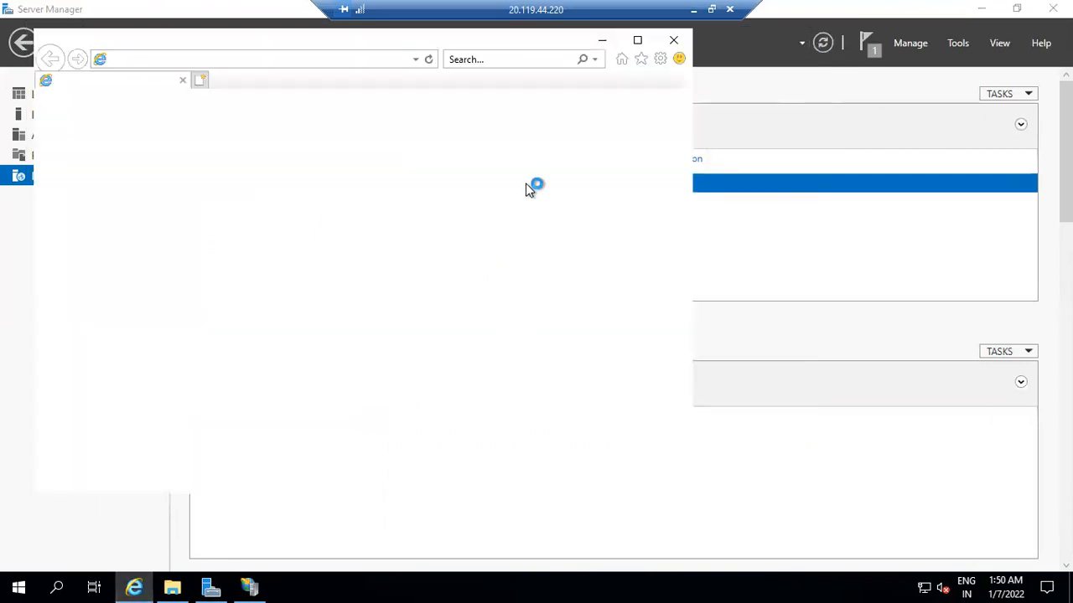
{"action": "left_click", "coordinate": [284, 60]}
{"action": "type", "text": "loca"}
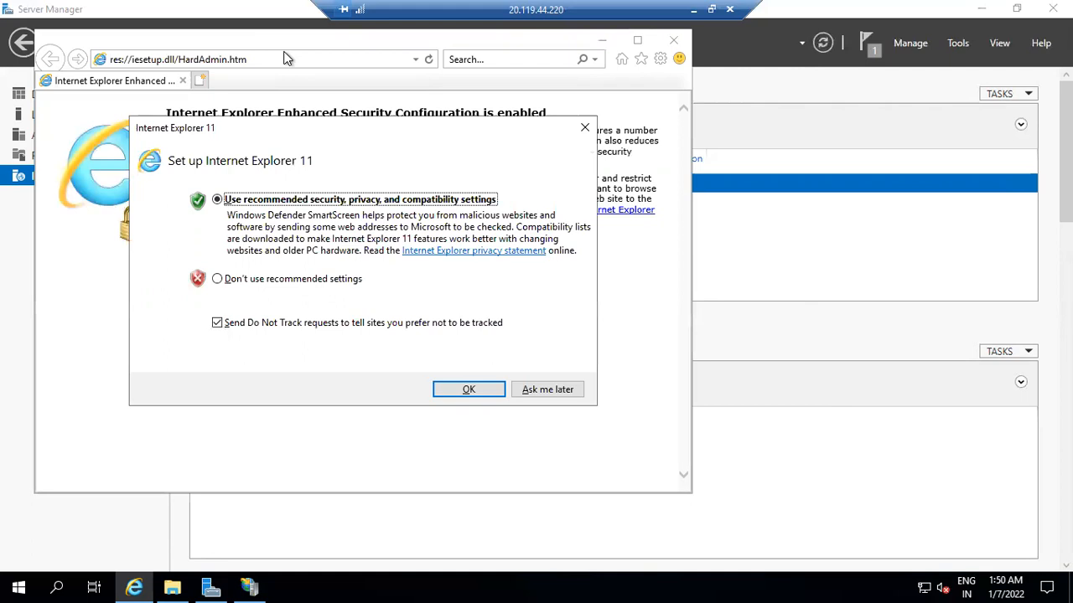
{"action": "left_click", "coordinate": [547, 390]}
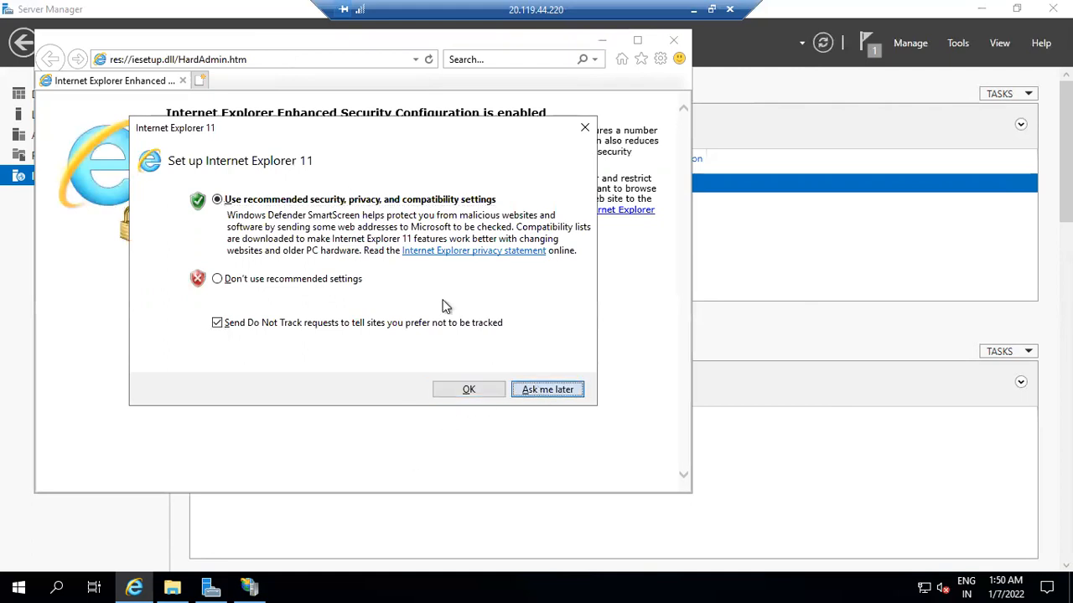
{"action": "left_click", "coordinate": [286, 58]}
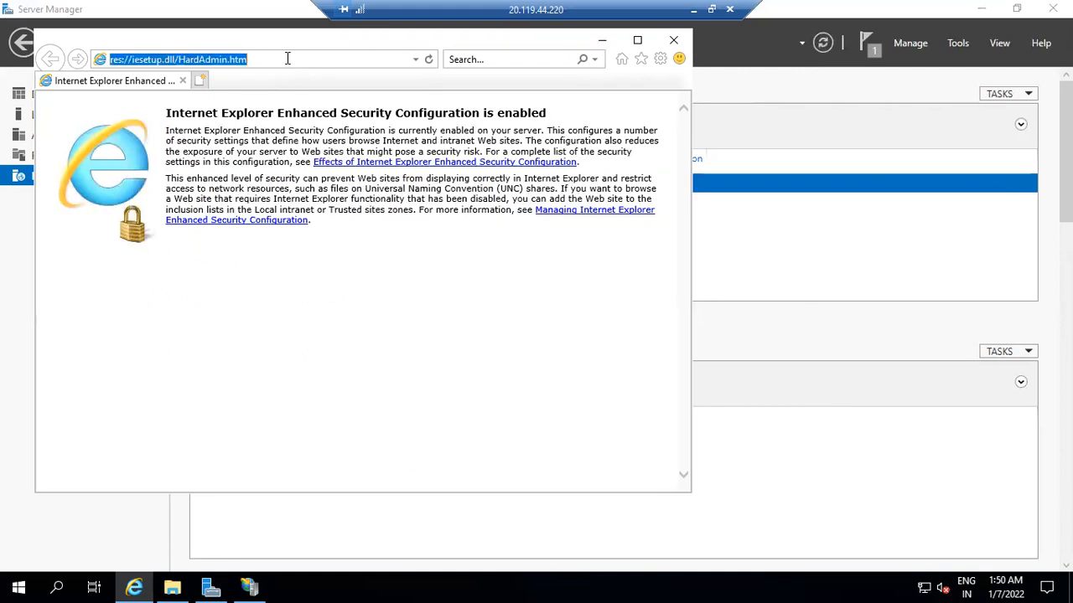
{"action": "type", "text": "localhost"}
{"action": "key", "text": "Return"}
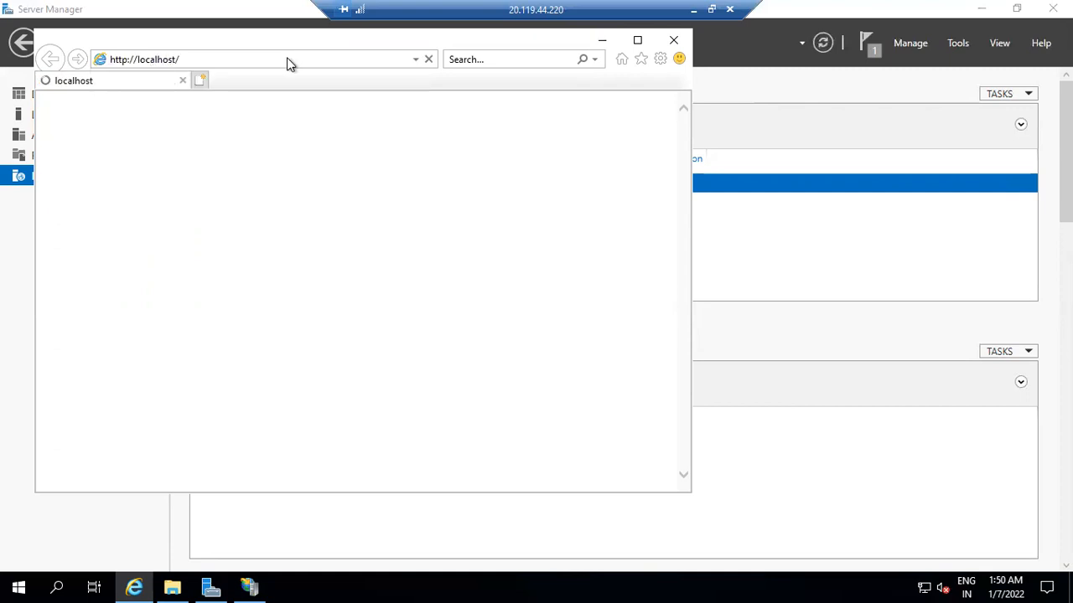
{"action": "left_click_drag", "start_coordinate": [288, 105], "coordinate": [29, 107]}
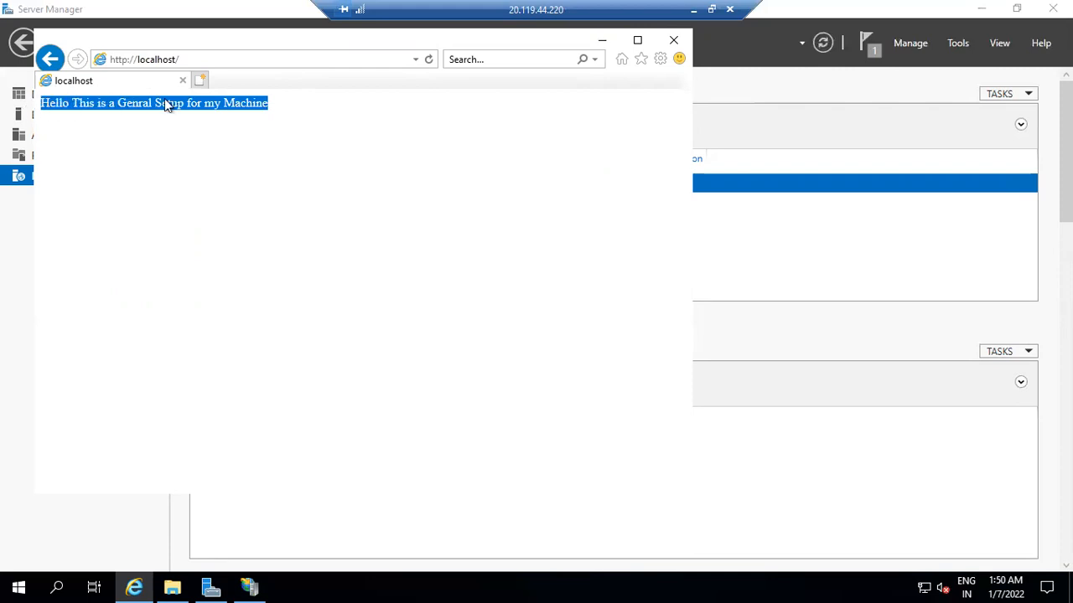
{"action": "left_click", "coordinate": [673, 39]}
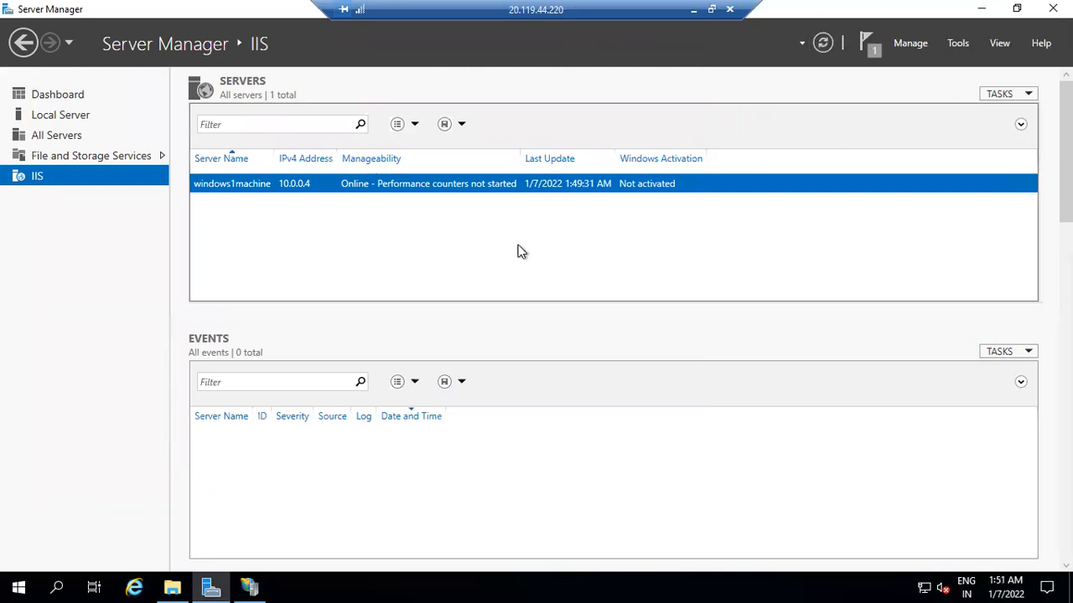
Step: Try launching sysprep.exe from the Run prompt, which fails with a not-found error
{"action": "left_click", "coordinate": [49, 583]}
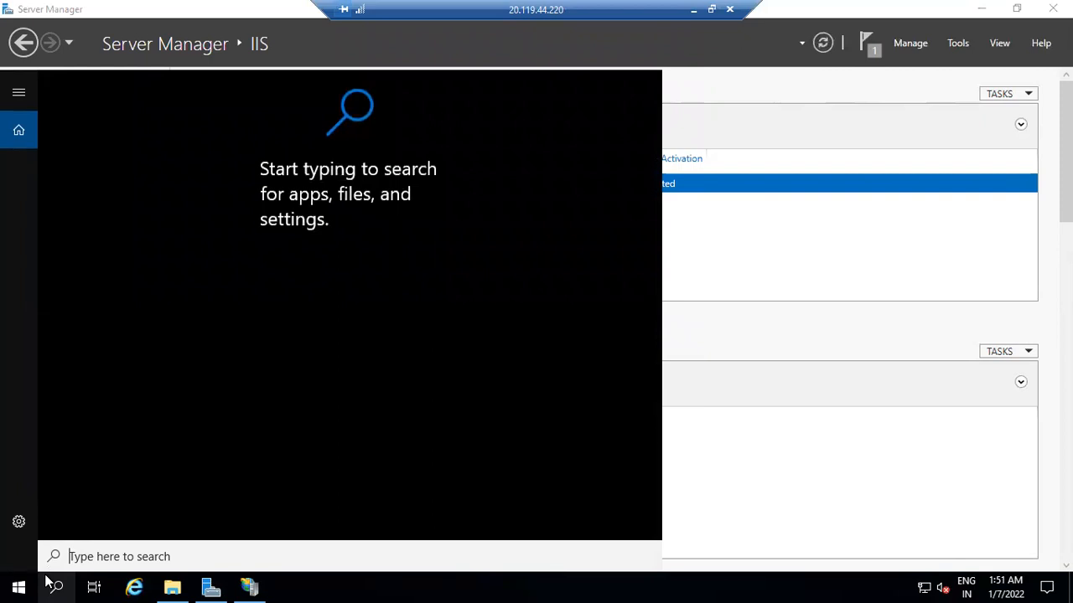
{"action": "type", "text": "syst"}
{"action": "key", "text": "BackSpace"}
{"action": "key", "text": "BackSpace"}
{"action": "key", "text": "BackSpace"}
{"action": "key", "text": "BackSpace"}
{"action": "key", "text": "super+r"}
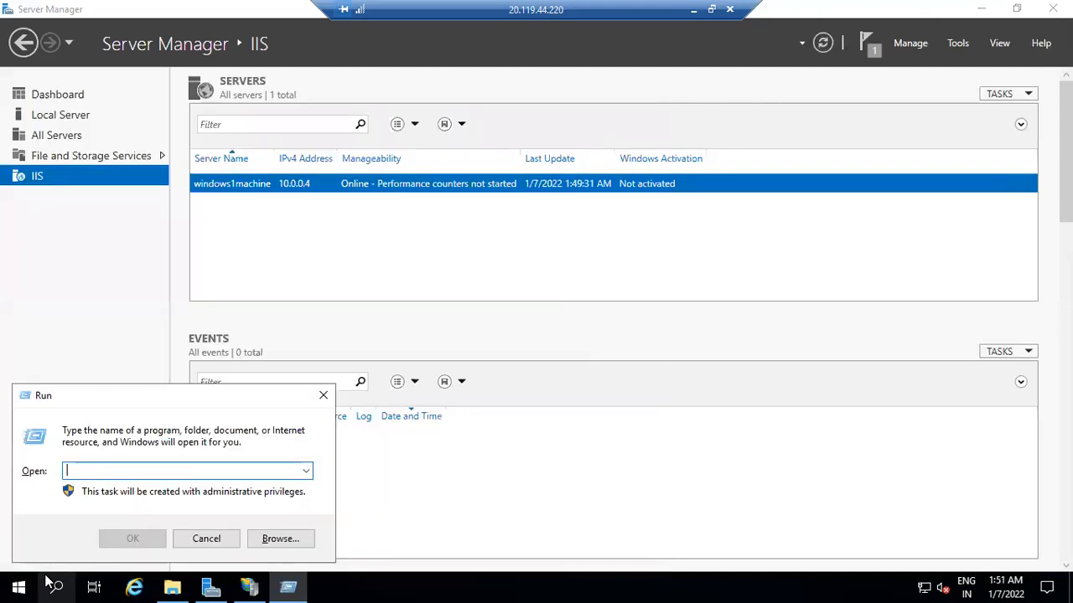
{"action": "type", "text": "sys"}
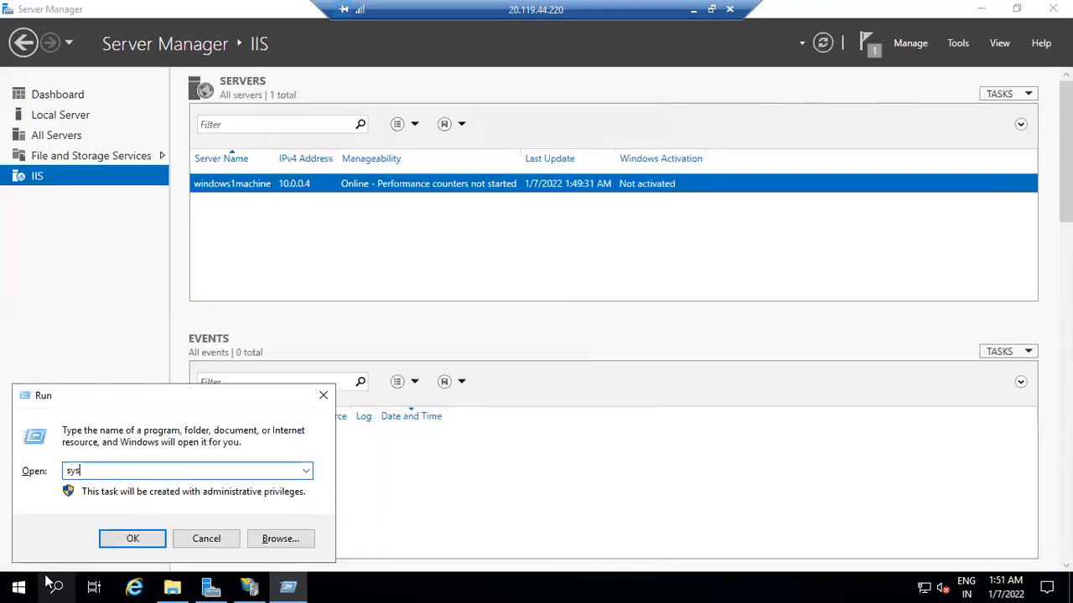
{"action": "type", "text": "prep.exe"}
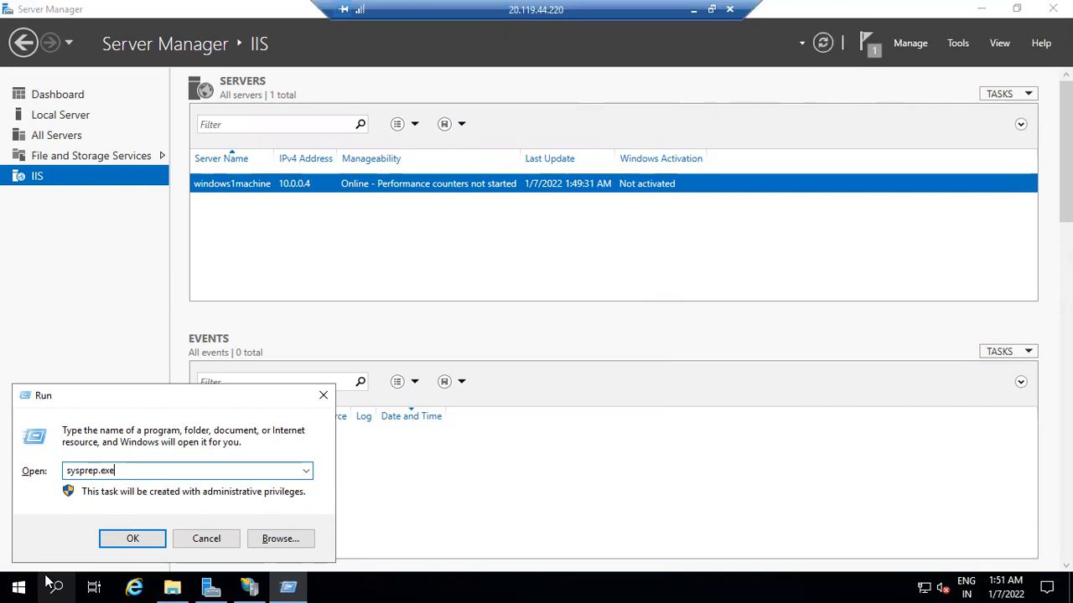
{"action": "key", "text": "Return"}
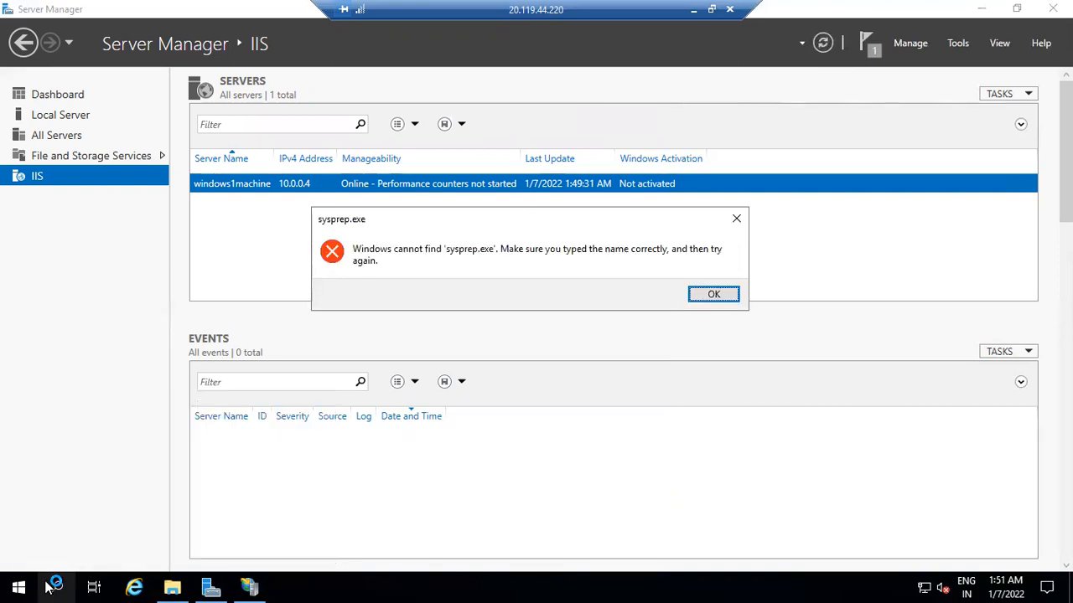
{"action": "key", "text": "Return"}
{"action": "key", "text": "BackSpace"}
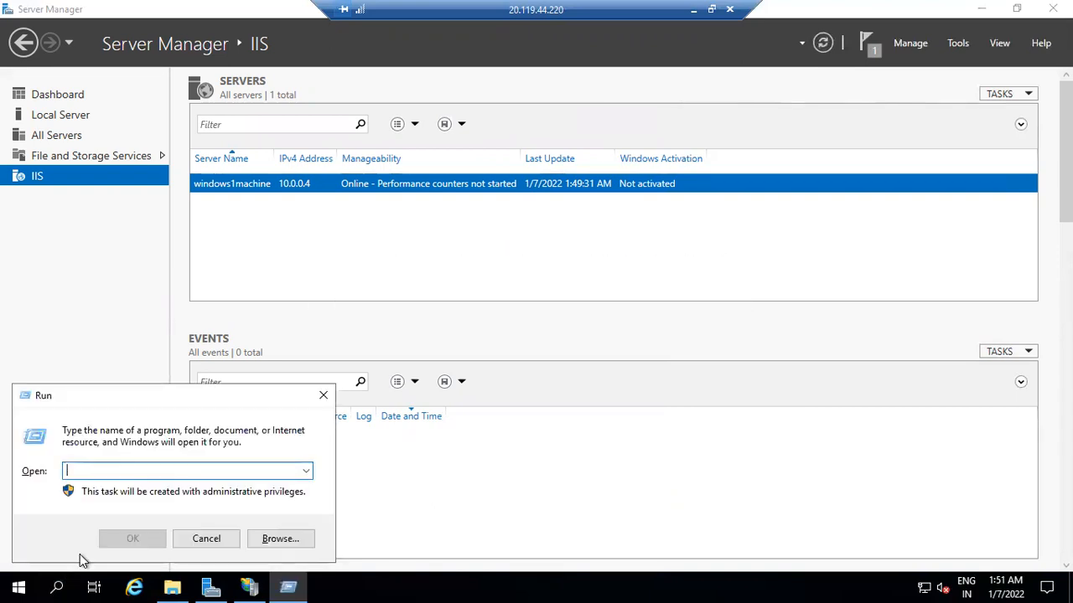
{"action": "key", "text": "Escape"}
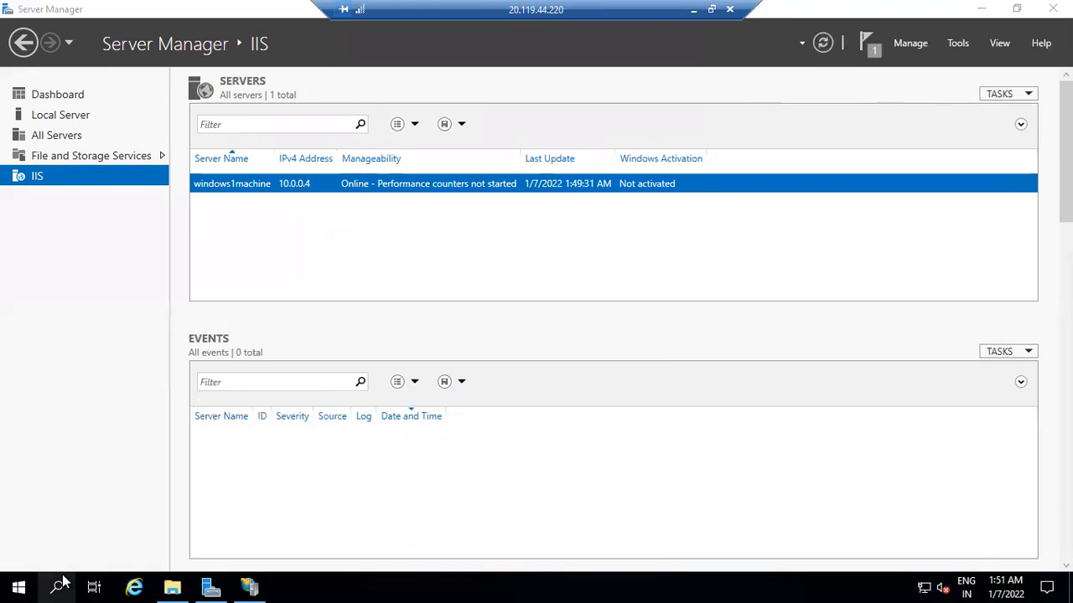
Step: Search for sysprep.exe, then search 'cmd' to find Command Prompt
{"action": "left_click", "coordinate": [59, 585]}
{"action": "type", "text": "sys"}
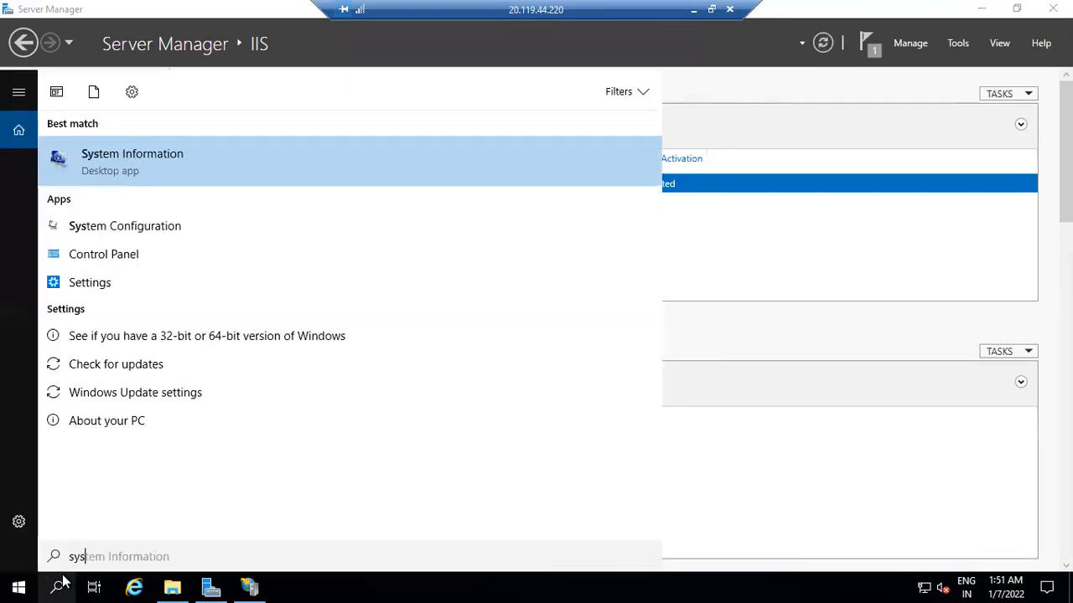
{"action": "type", "text": "prep"}
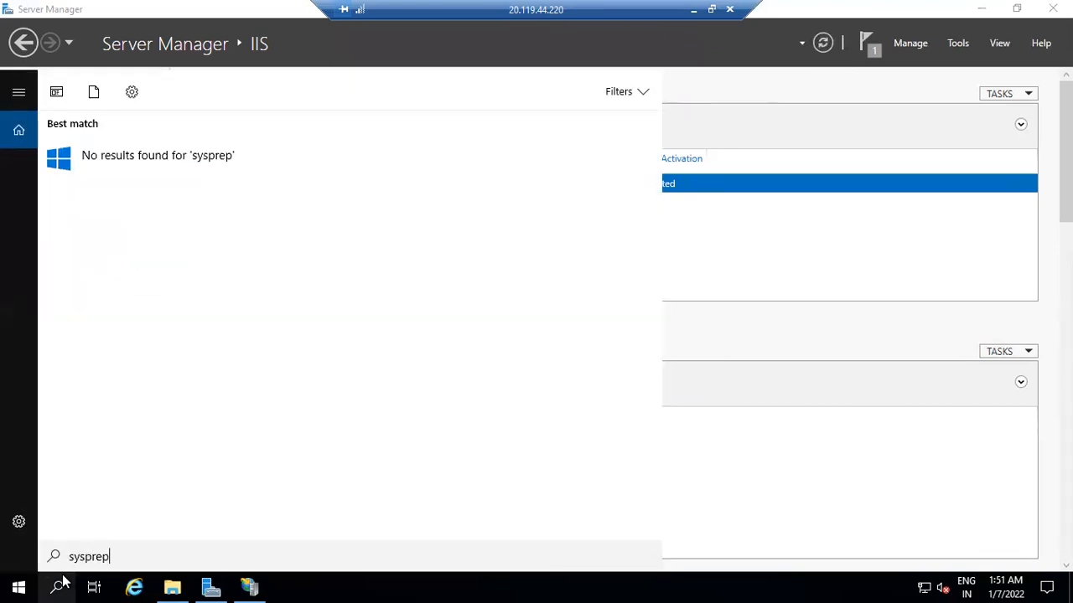
{"action": "type", "text": ".exe"}
{"action": "key", "text": "BackSpace"}
{"action": "key", "text": "BackSpace"}
{"action": "key", "text": "BackSpace"}
{"action": "key", "text": "BackSpace"}
{"action": "key", "text": "BackSpace"}
{"action": "key", "text": "BackSpace"}
{"action": "key", "text": "BackSpace"}
{"action": "key", "text": "BackSpace"}
{"action": "key", "text": "BackSpace"}
{"action": "key", "text": "BackSpace"}
{"action": "key", "text": "BackSpace"}
{"action": "type", "text": "c"}
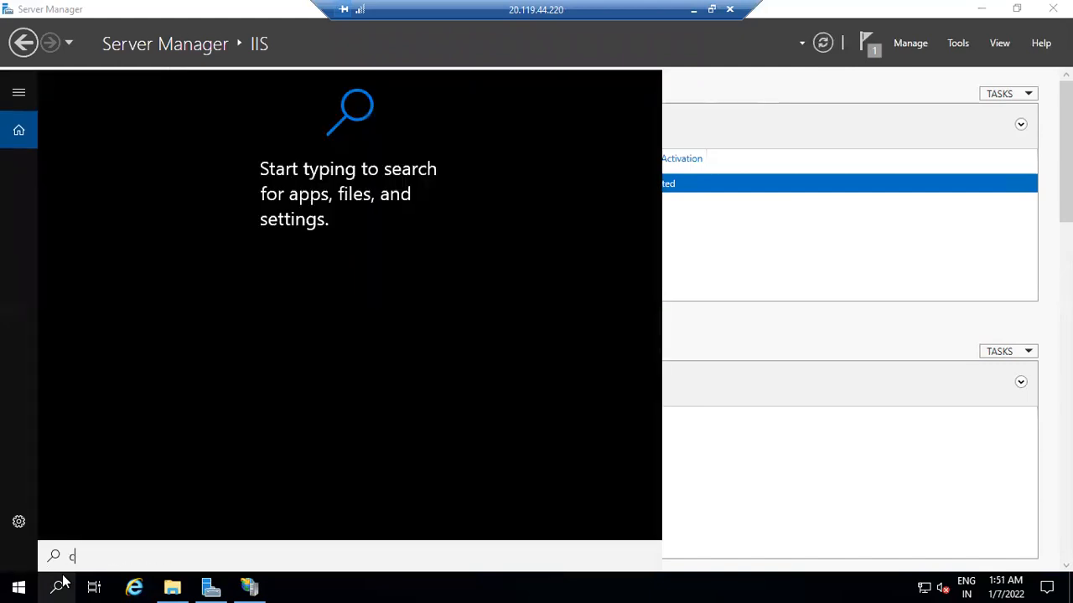
{"action": "type", "text": "md"}
{"action": "key", "text": "BackSpace"}
Step: Open an administrator Command Prompt and change directory to C:\Windows\System32
{"action": "type", "text": "md"}
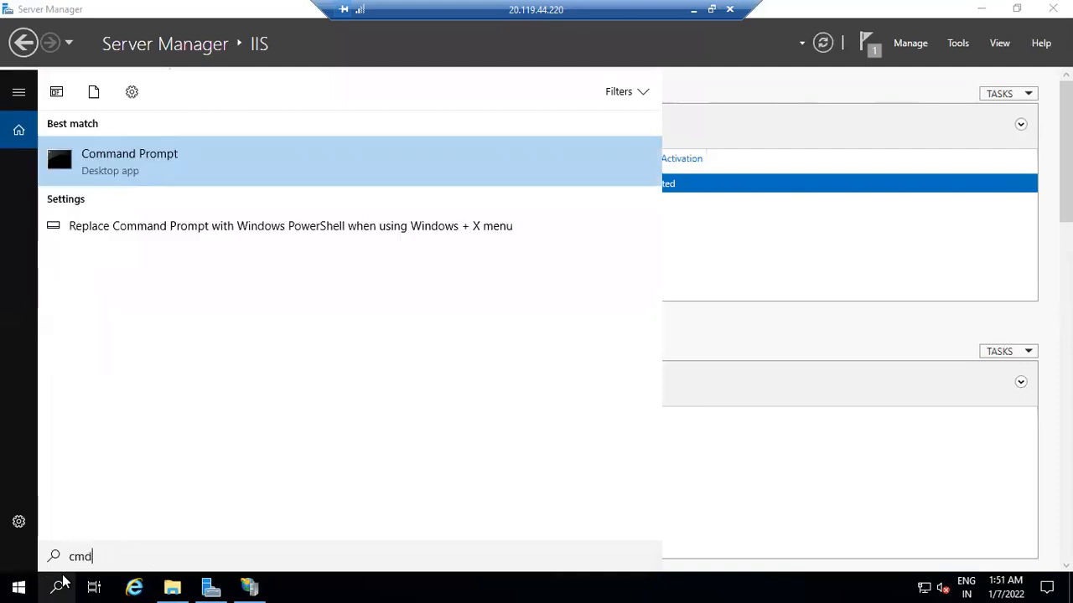
{"action": "key", "text": "Return"}
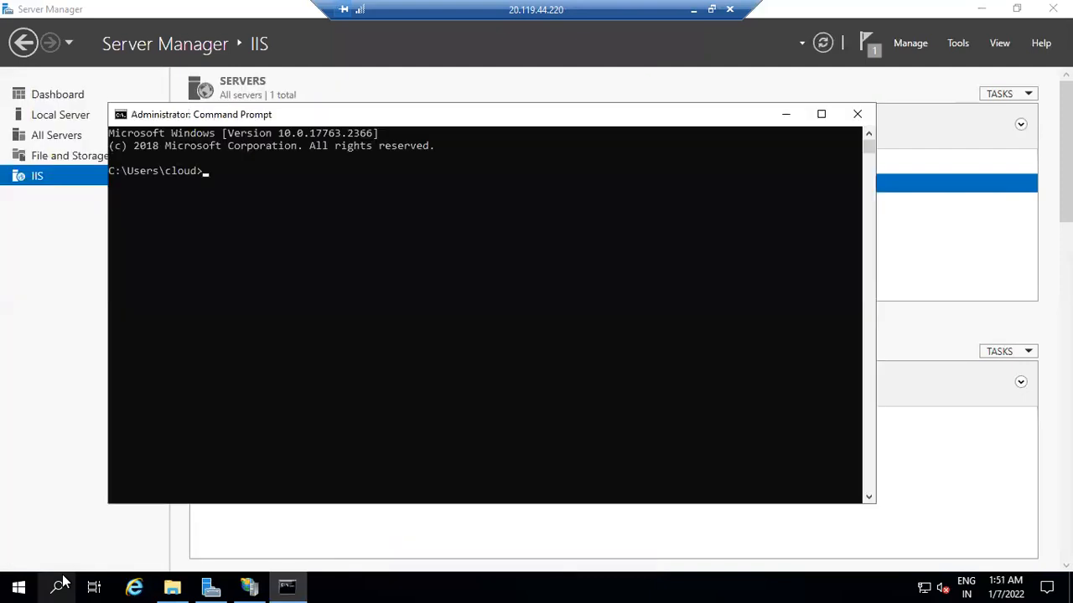
{"action": "type", "text": "cd .."}
{"action": "key", "text": "Return"}
{"action": "type", "text": "cd .."}
{"action": "key", "text": "Return"}
{"action": "type", "text": "cd Windows"}
{"action": "key", "text": "Return"}
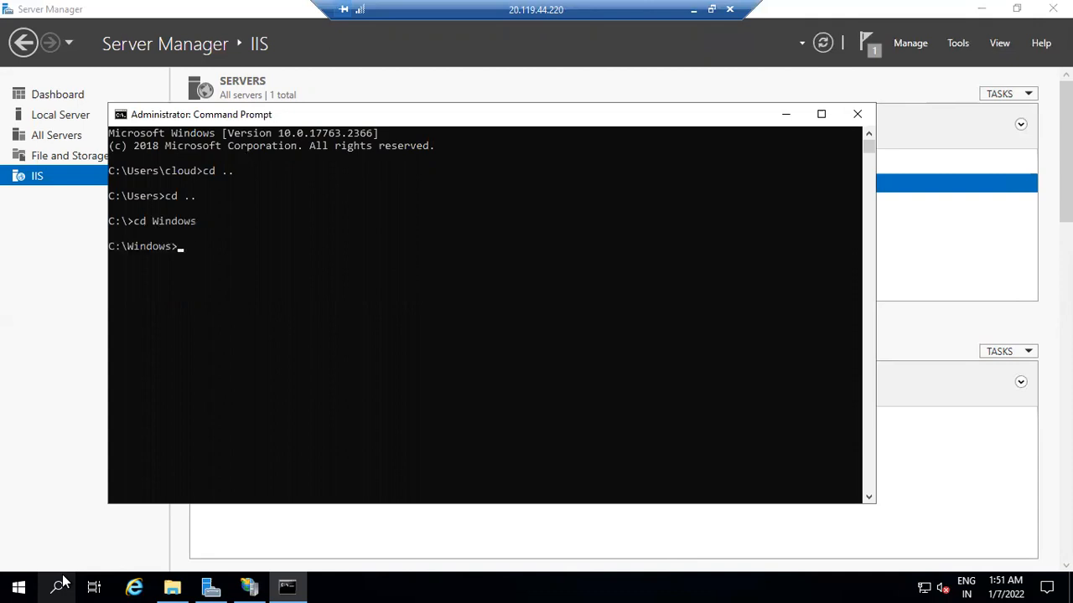
{"action": "type", "text": "cd system32"}
{"action": "key", "text": "Return"}
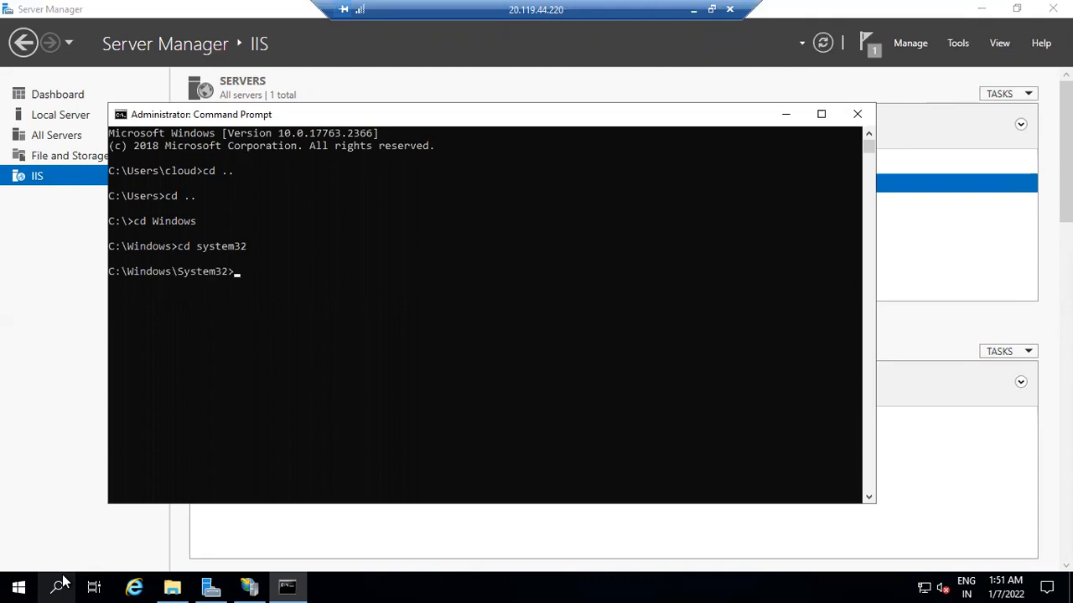
Step: Enter the Sysprep folder and run sysprep.exe to open the System Preparation Tool
{"action": "type", "text": "cd sys"}
{"action": "key", "text": "BackSpace"}
{"action": "key", "text": "BackSpace"}
{"action": "type", "text": "ysprep"}
{"action": "key", "text": "Return"}
{"action": "type", "text": "sypr"}
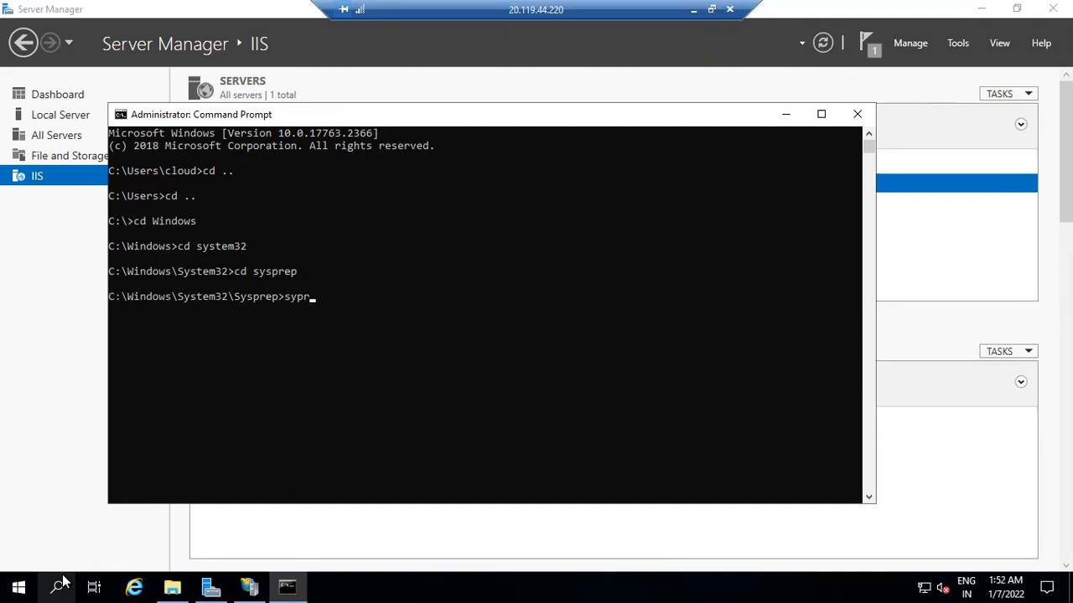
{"action": "type", "text": "ep.exe"}
{"action": "key", "text": "Left"}
{"action": "key", "text": "Left"}
{"action": "key", "text": "Left"}
{"action": "key", "text": "Left"}
{"action": "key", "text": "Left"}
{"action": "key", "text": "Left"}
{"action": "key", "text": "Left"}
{"action": "key", "text": "Left"}
{"action": "type", "text": "s"}
{"action": "key", "text": "Return"}
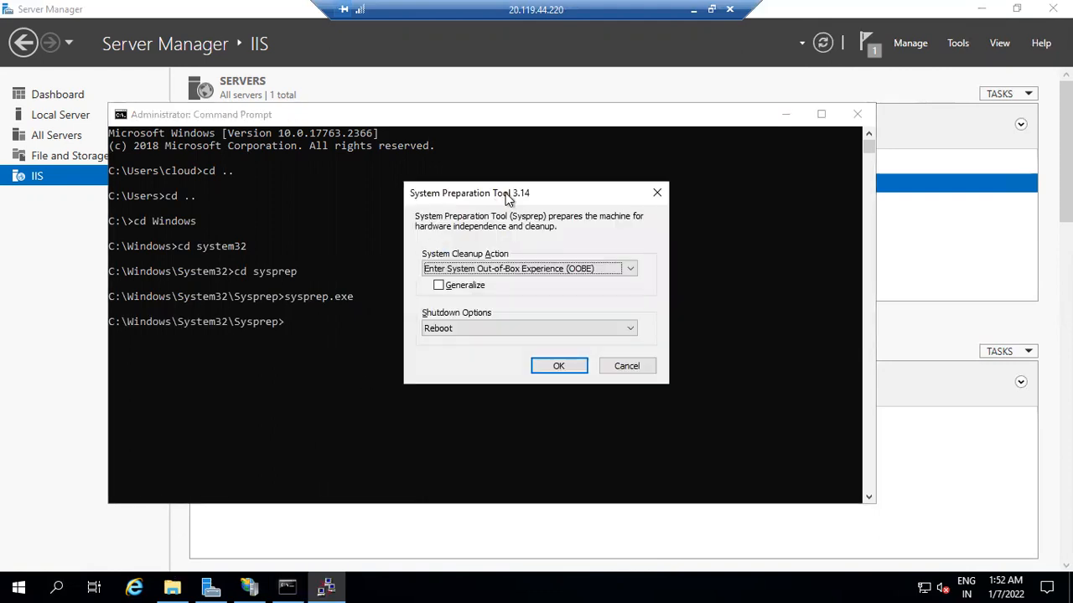
Step: Run Sysprep with OOBE, Generalize ticked and Shutdown as the shutdown option
{"action": "left_click_drag", "start_coordinate": [489, 202], "coordinate": [481, 211]}
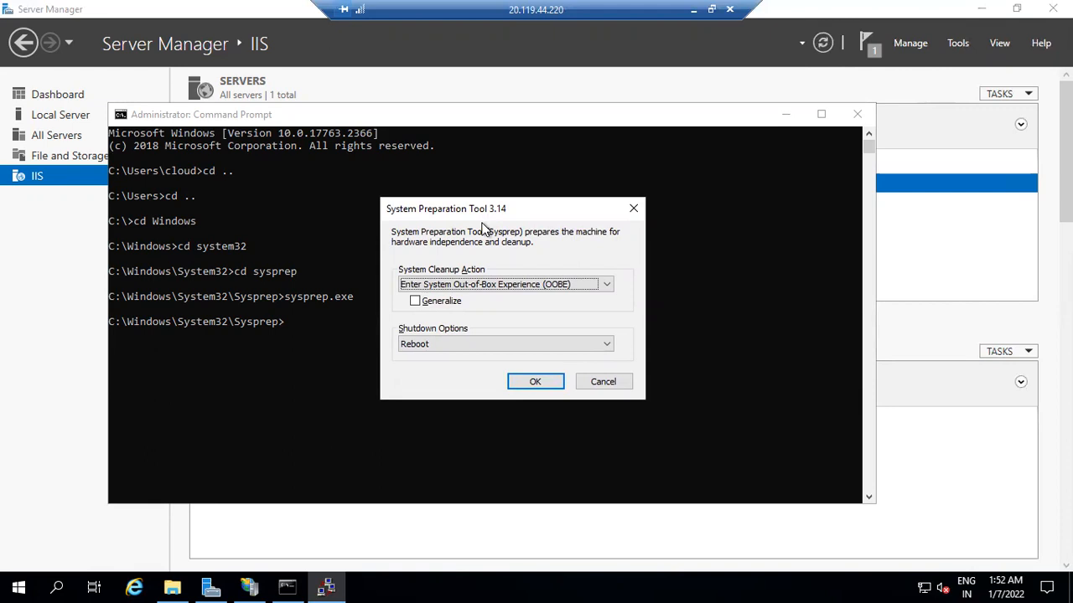
{"action": "left_click_drag", "start_coordinate": [511, 207], "coordinate": [535, 208]}
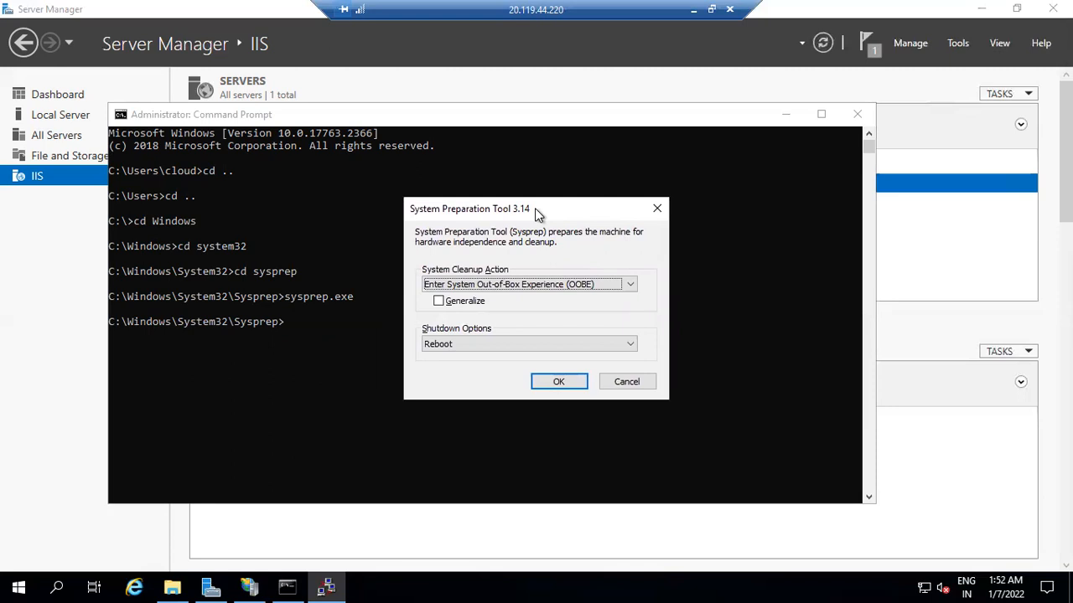
{"action": "left_click", "coordinate": [10, 583]}
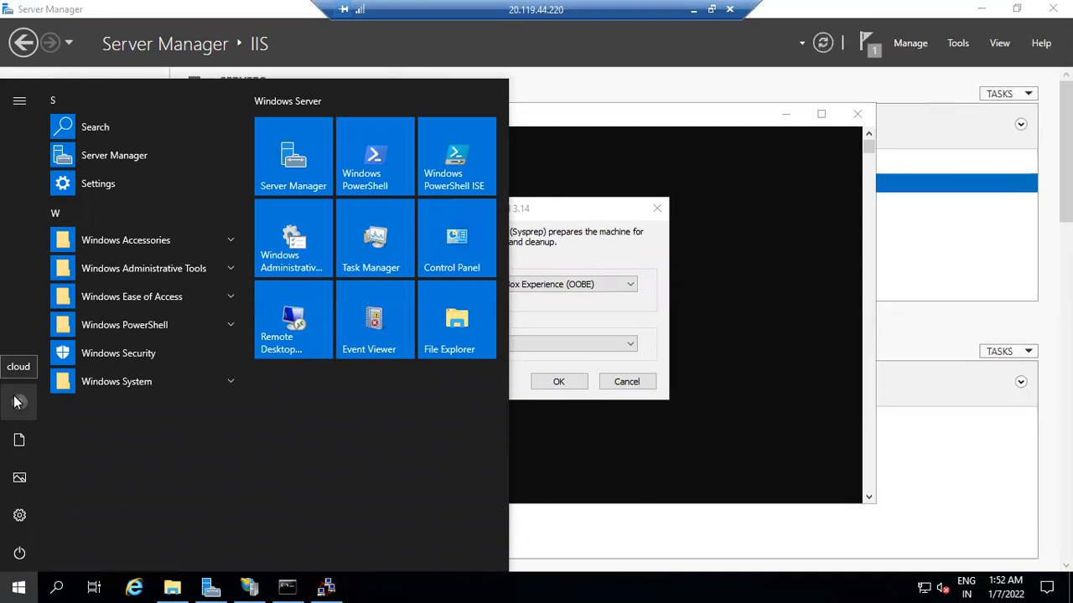
{"action": "left_click", "coordinate": [18, 584]}
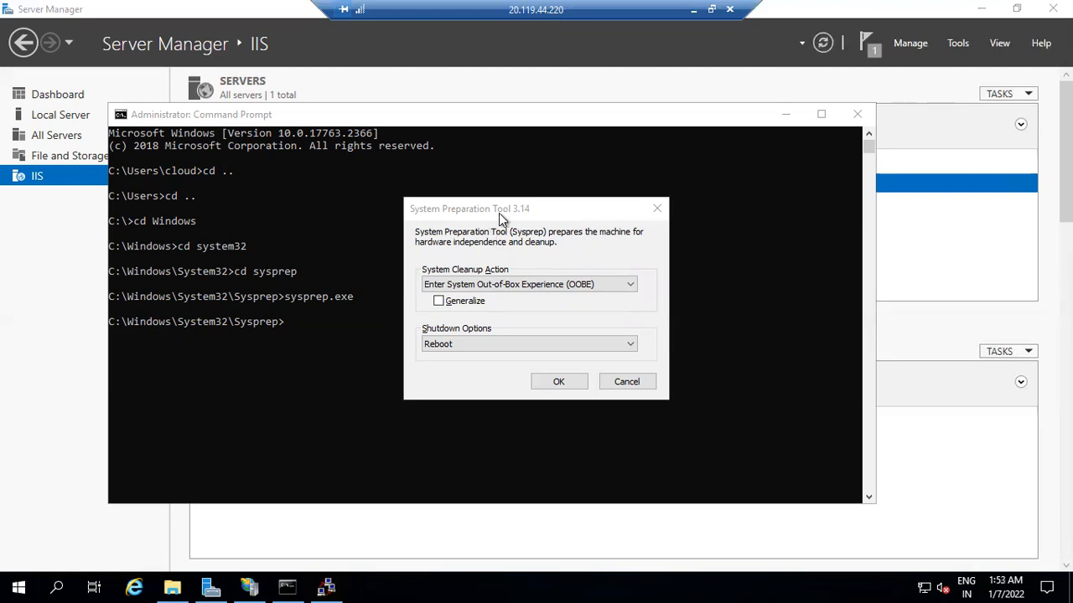
{"action": "left_click", "coordinate": [459, 301]}
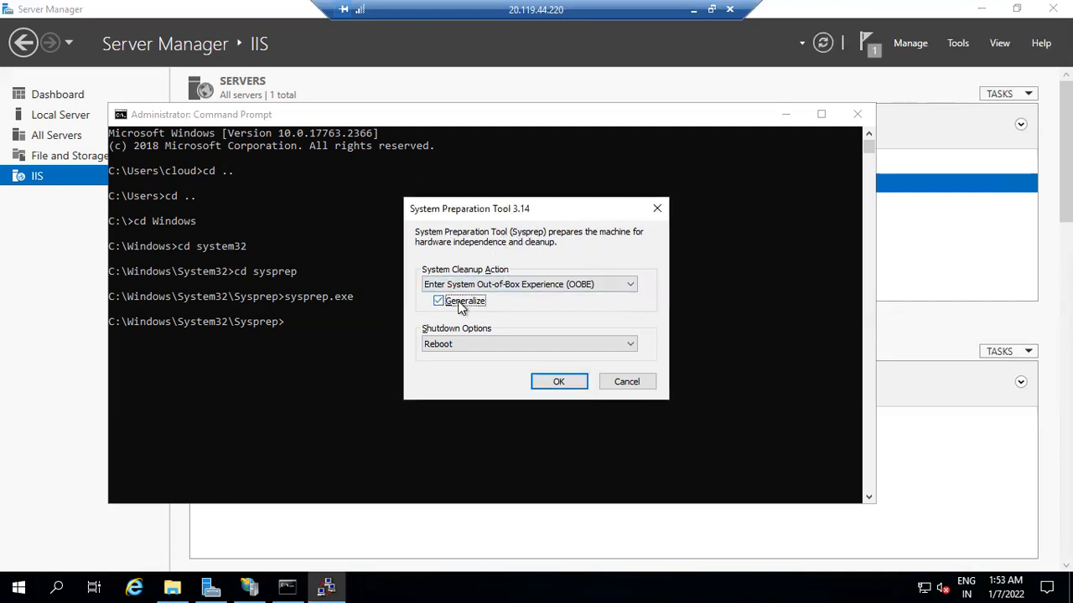
{"action": "left_click", "coordinate": [472, 345]}
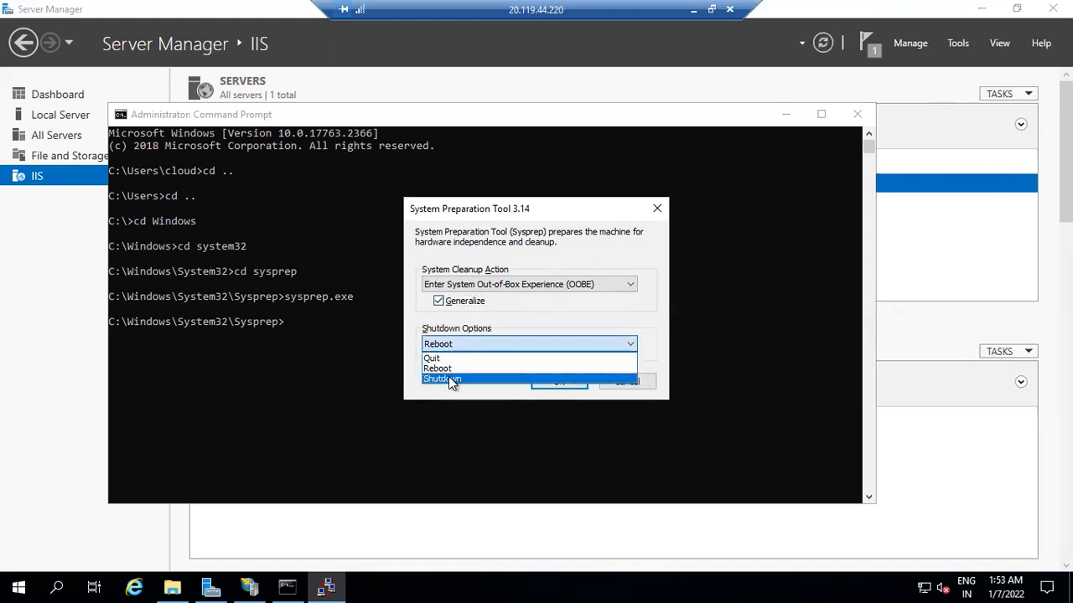
{"action": "left_click", "coordinate": [448, 379]}
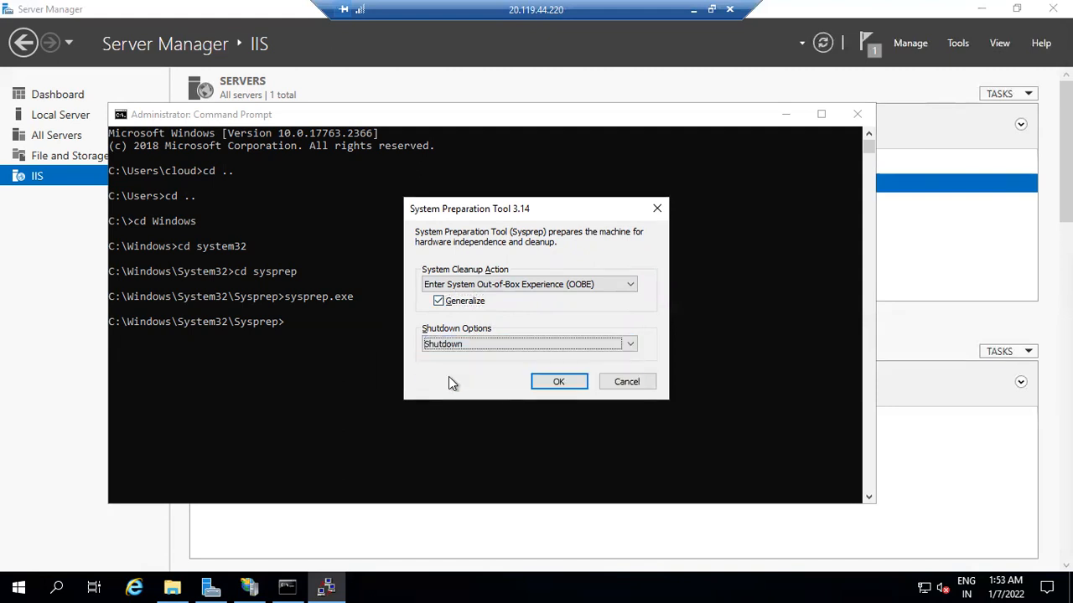
{"action": "left_click", "coordinate": [542, 382]}
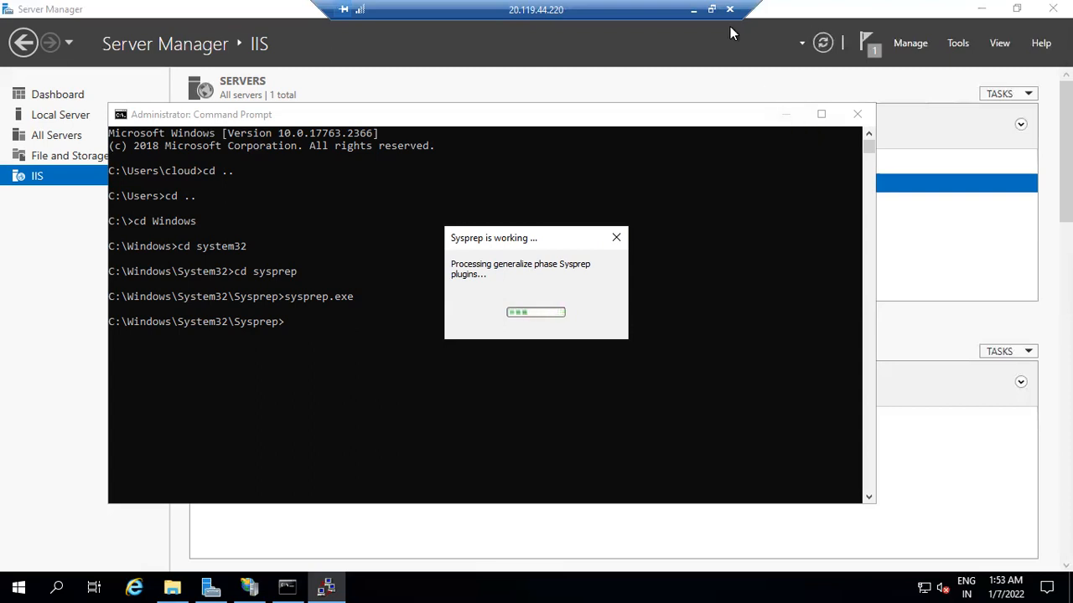
Step: Shrink the remote session to a window, move it aside, and close the connection to 20.119.44.220
{"action": "left_click", "coordinate": [712, 10]}
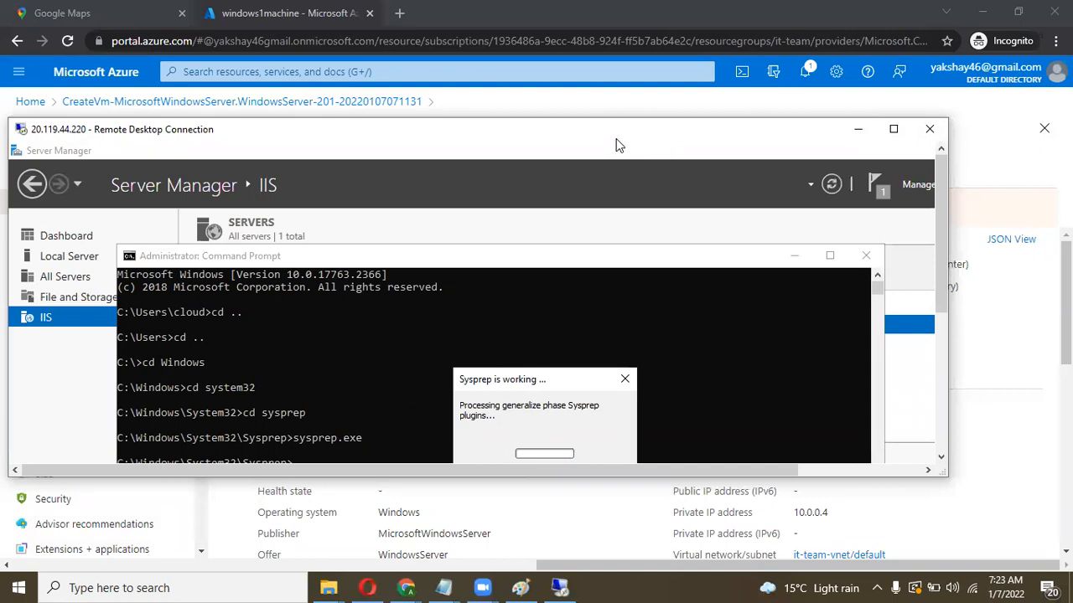
{"action": "left_click_drag", "start_coordinate": [609, 132], "coordinate": [687, 124]}
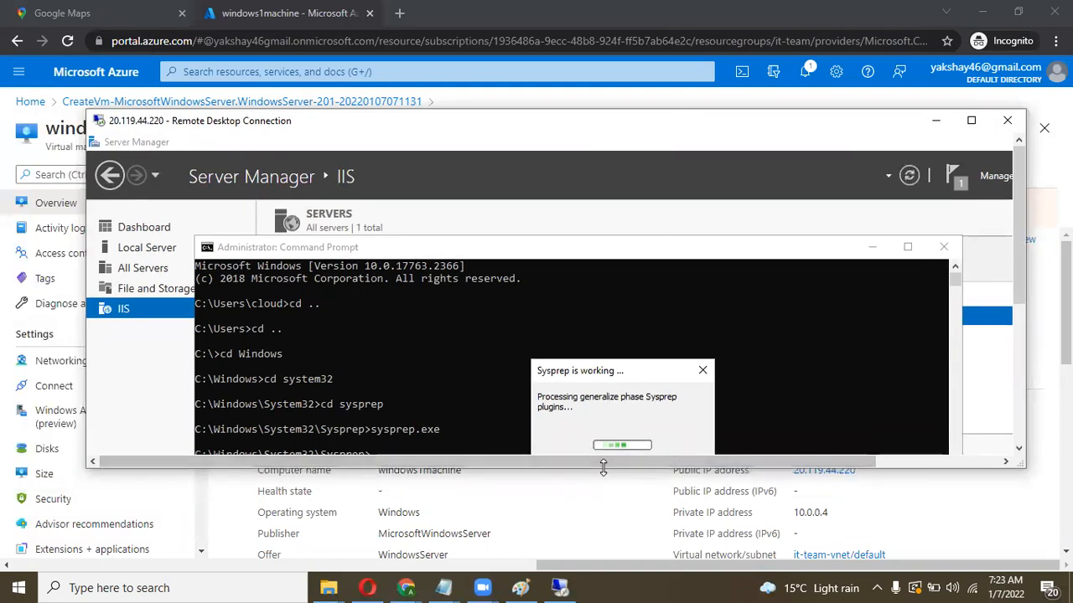
{"action": "left_click_drag", "start_coordinate": [603, 468], "coordinate": [604, 560]}
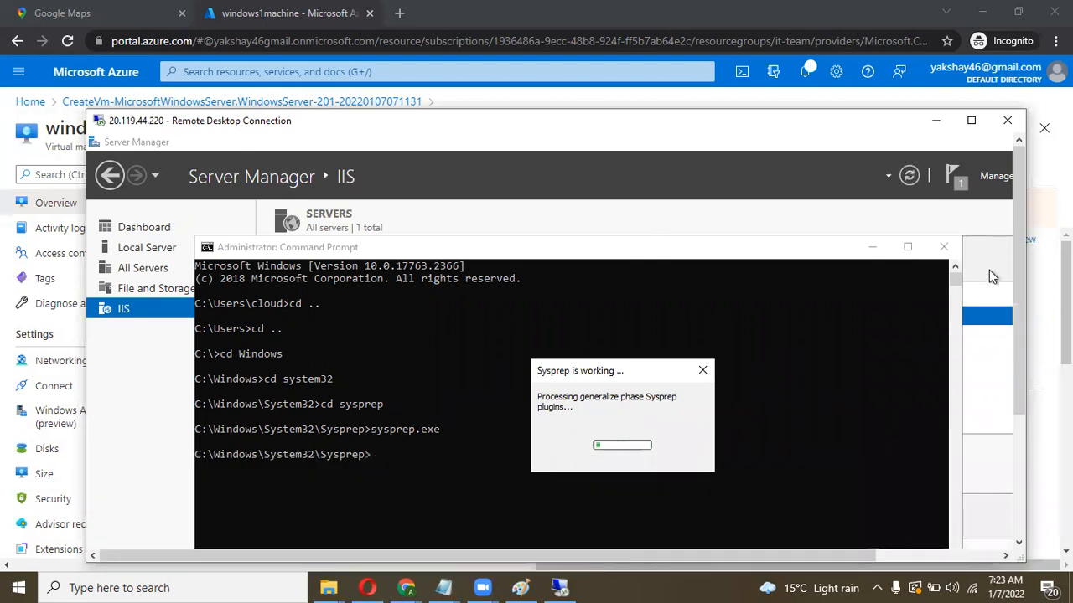
{"action": "left_click_drag", "start_coordinate": [1016, 264], "coordinate": [1013, 329]}
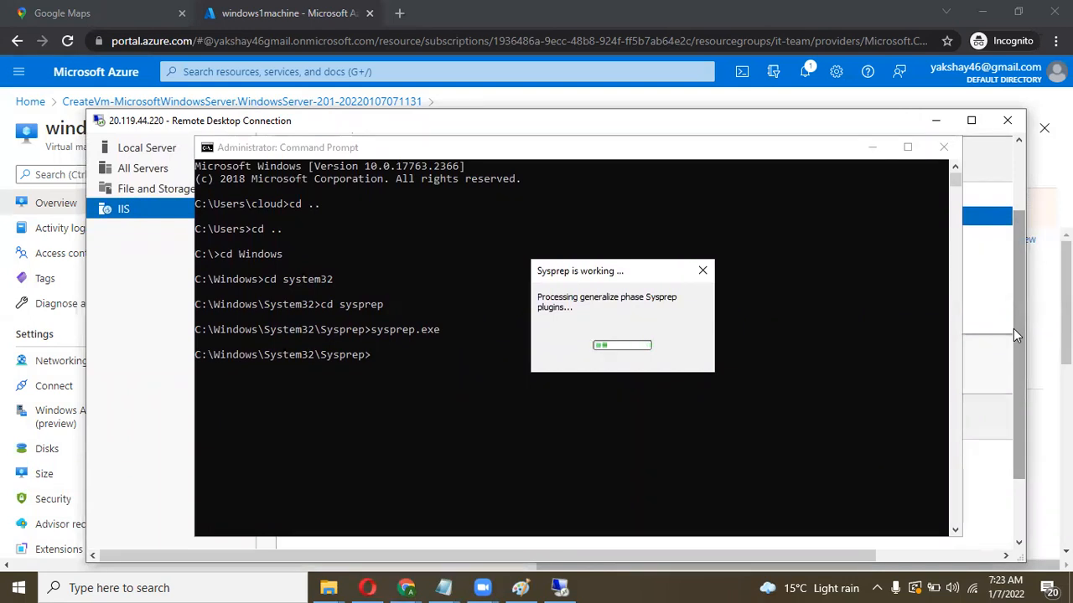
{"action": "left_click_drag", "start_coordinate": [1016, 328], "coordinate": [1019, 336]}
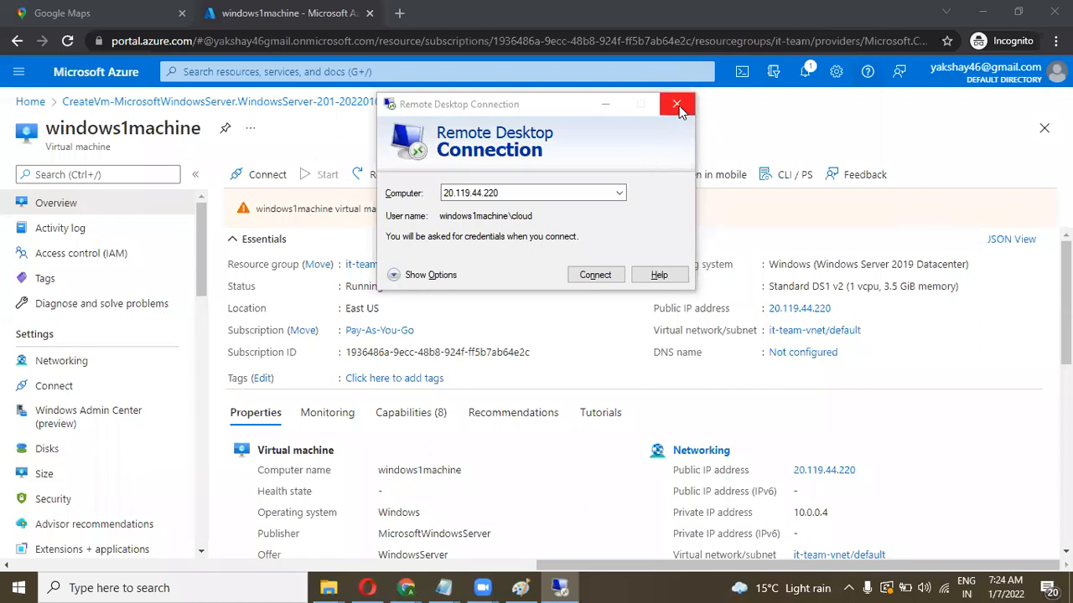
{"action": "left_click", "coordinate": [676, 103]}
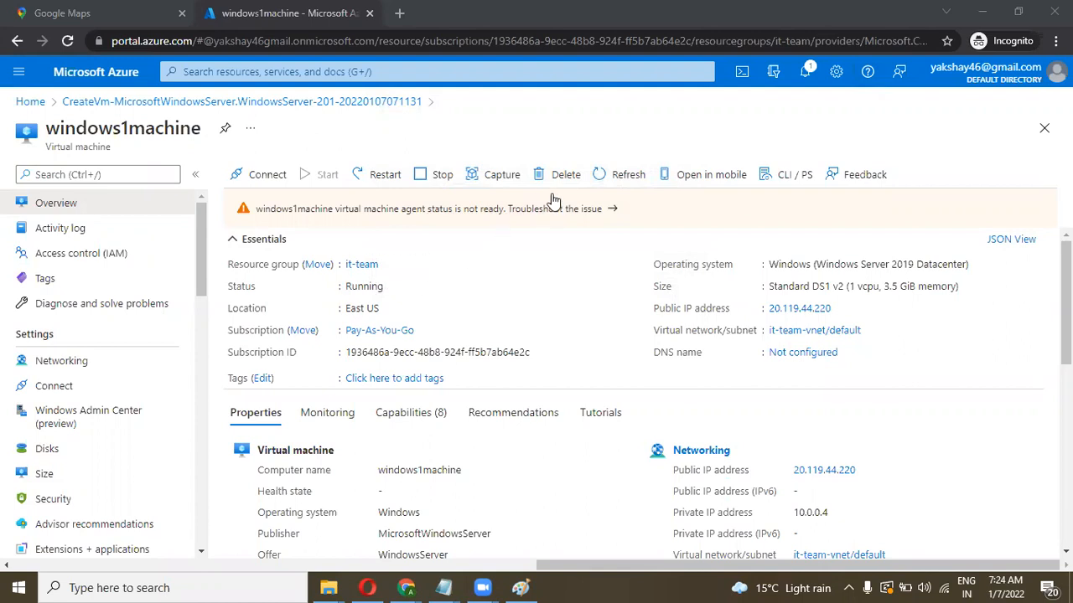
Step: Refresh windows1machine's overview so its status shows Stopped
{"action": "left_click", "coordinate": [605, 176]}
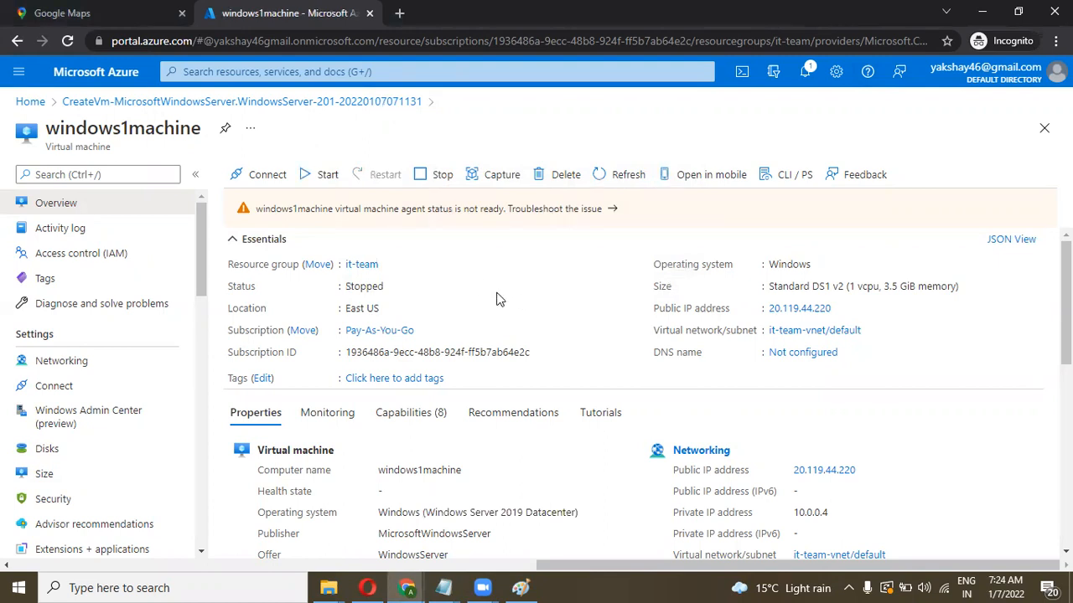
Step: Start capturing windows1machine as an image and check for an existing target compute gallery
{"action": "left_click", "coordinate": [504, 180]}
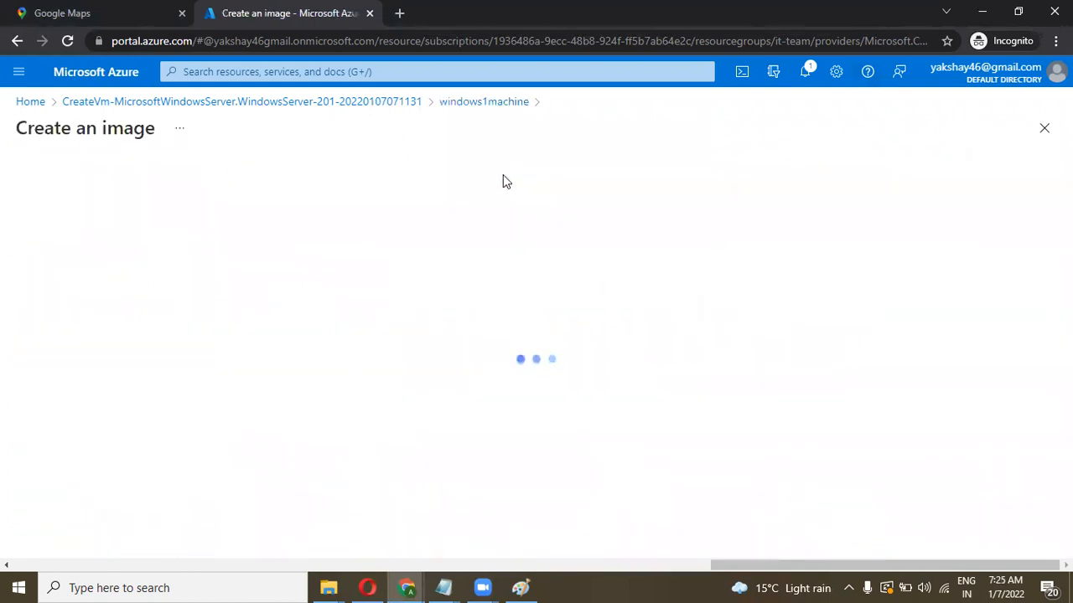
{"action": "scroll", "coordinate": [402, 310], "scroll_direction": "down", "scroll_amount": 1}
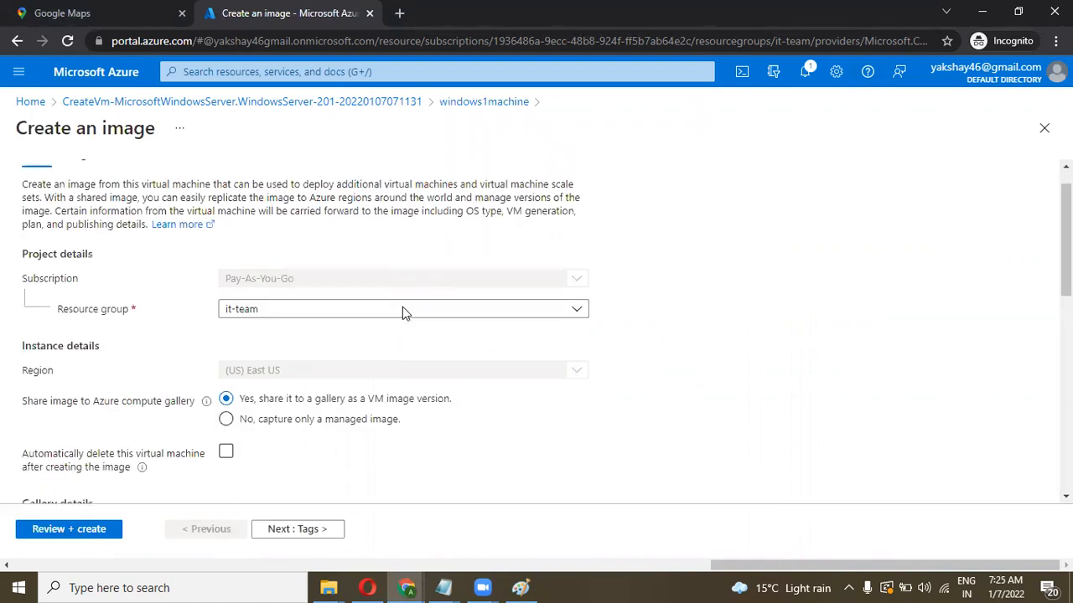
{"action": "scroll", "coordinate": [402, 312], "scroll_direction": "down", "scroll_amount": 4}
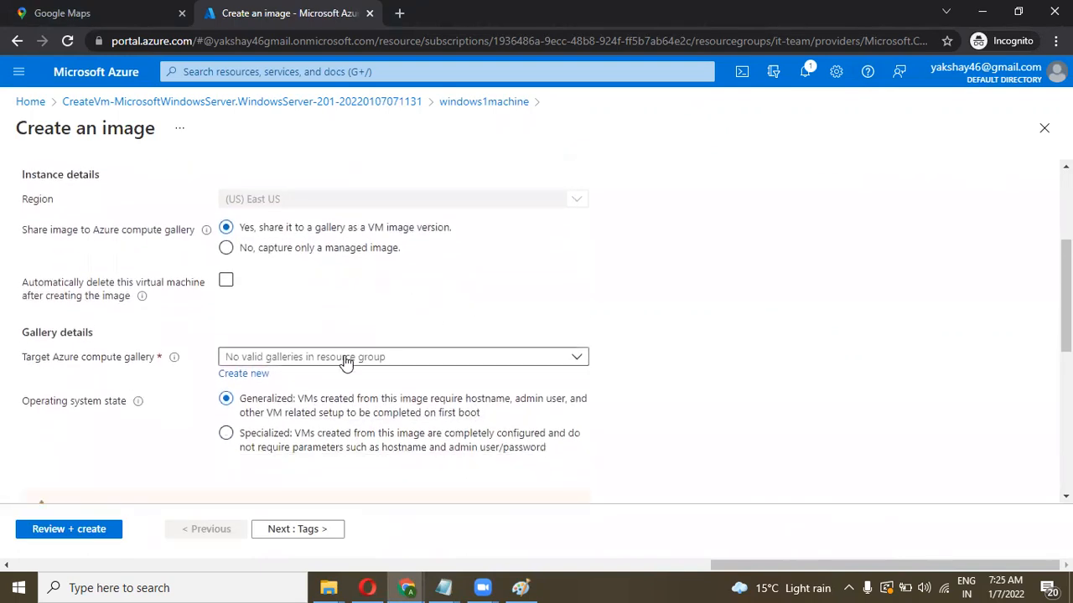
{"action": "left_click", "coordinate": [345, 361]}
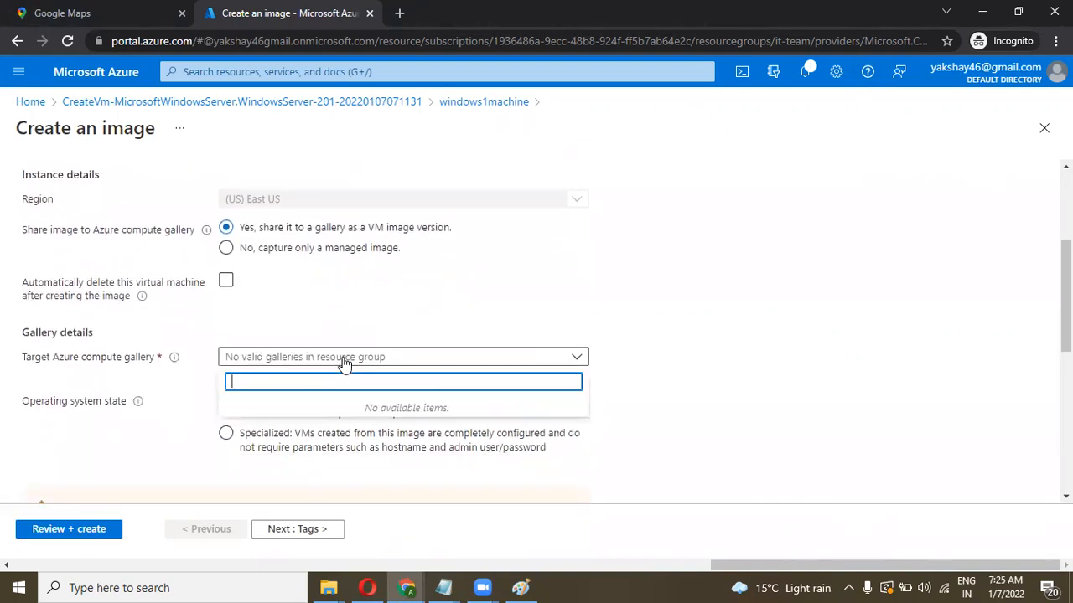
{"action": "left_click", "coordinate": [463, 325]}
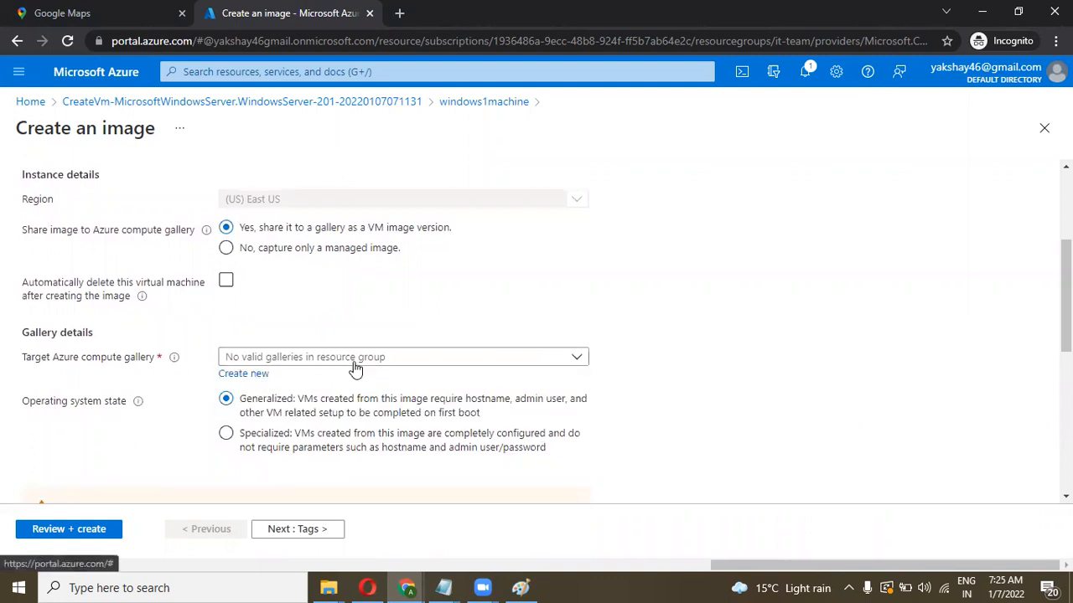
{"action": "scroll", "coordinate": [472, 383], "scroll_direction": "down", "scroll_amount": 1}
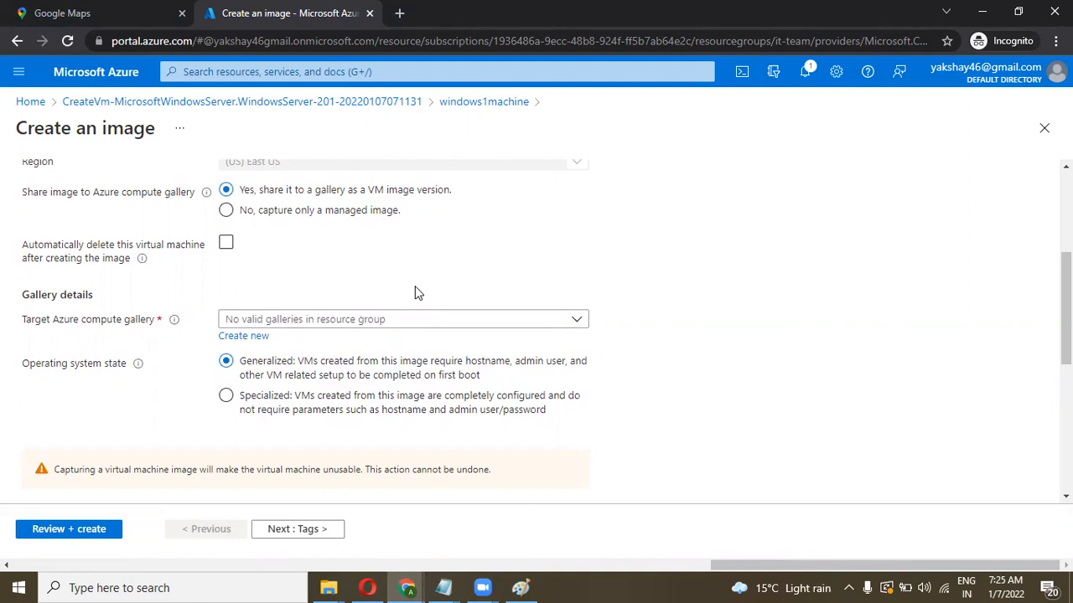
{"action": "scroll", "coordinate": [417, 293], "scroll_direction": "down", "scroll_amount": 1}
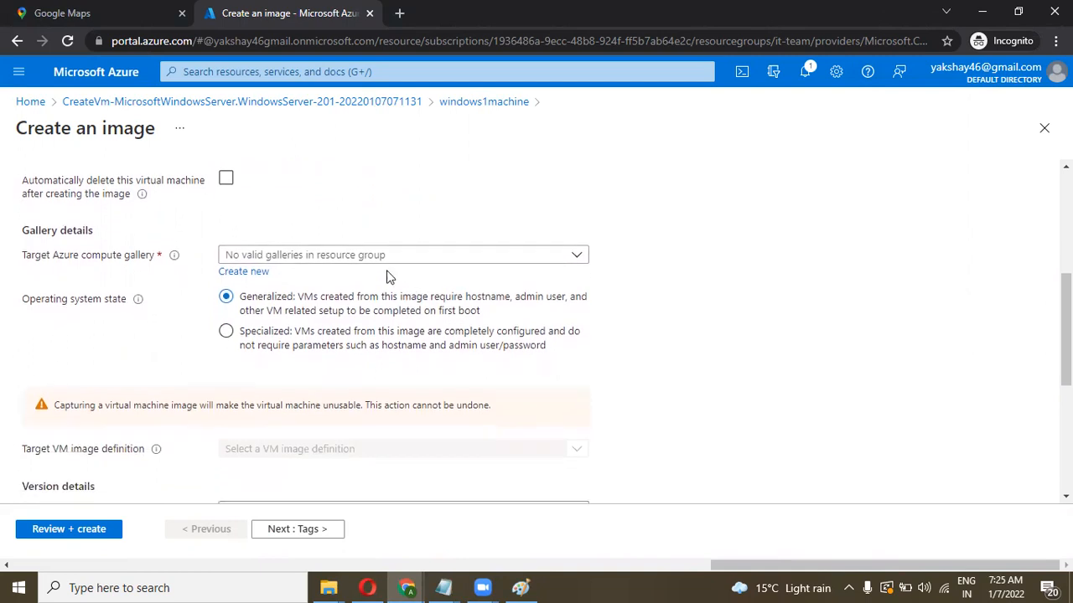
{"action": "left_click", "coordinate": [352, 255]}
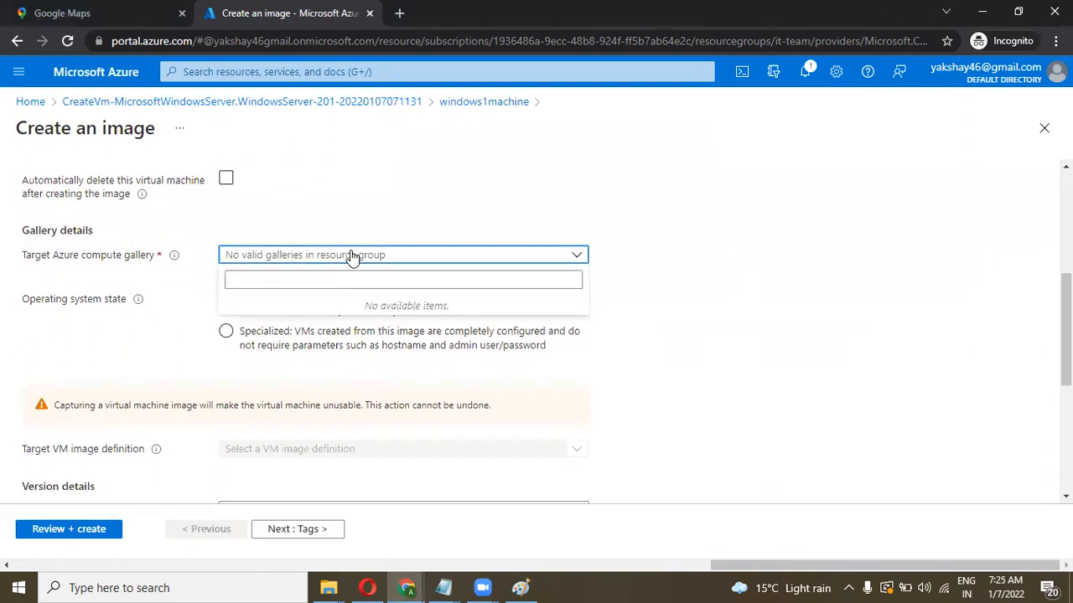
{"action": "left_click", "coordinate": [352, 255]}
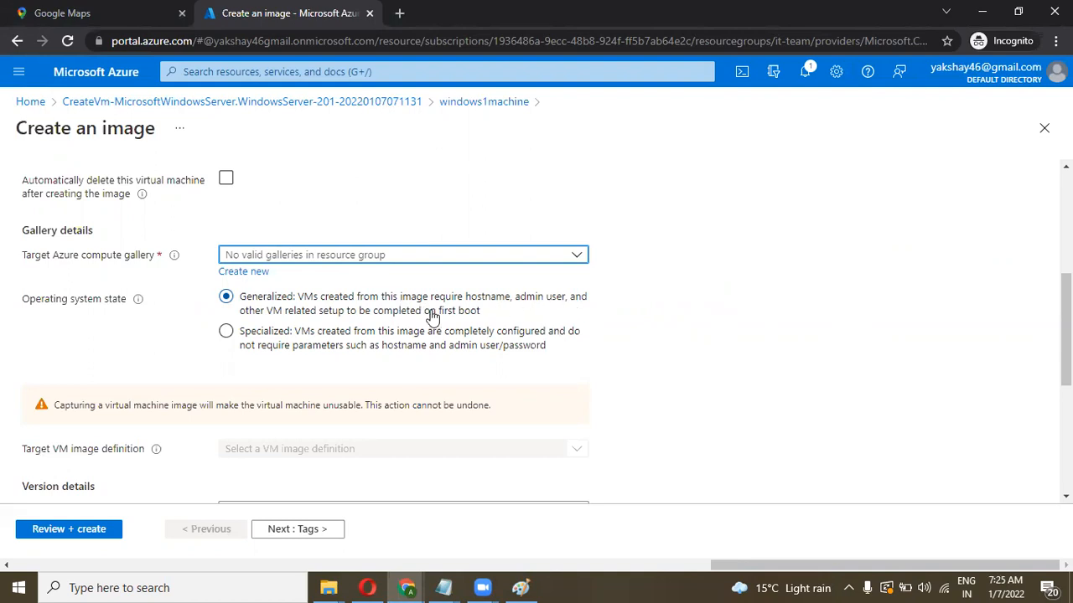
Step: Try the Specialized operating system state, then switch back to Generalized
{"action": "left_click", "coordinate": [333, 346]}
{"action": "left_click", "coordinate": [226, 331]}
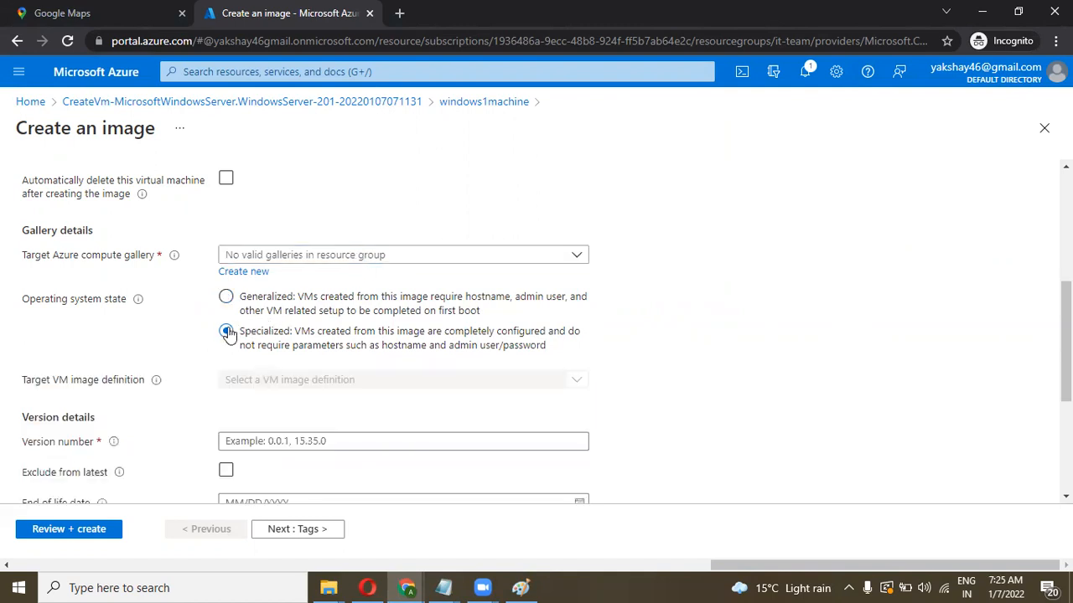
{"action": "scroll", "coordinate": [352, 313], "scroll_direction": "down", "scroll_amount": 3}
{"action": "scroll", "coordinate": [352, 339], "scroll_direction": "up", "scroll_amount": 2}
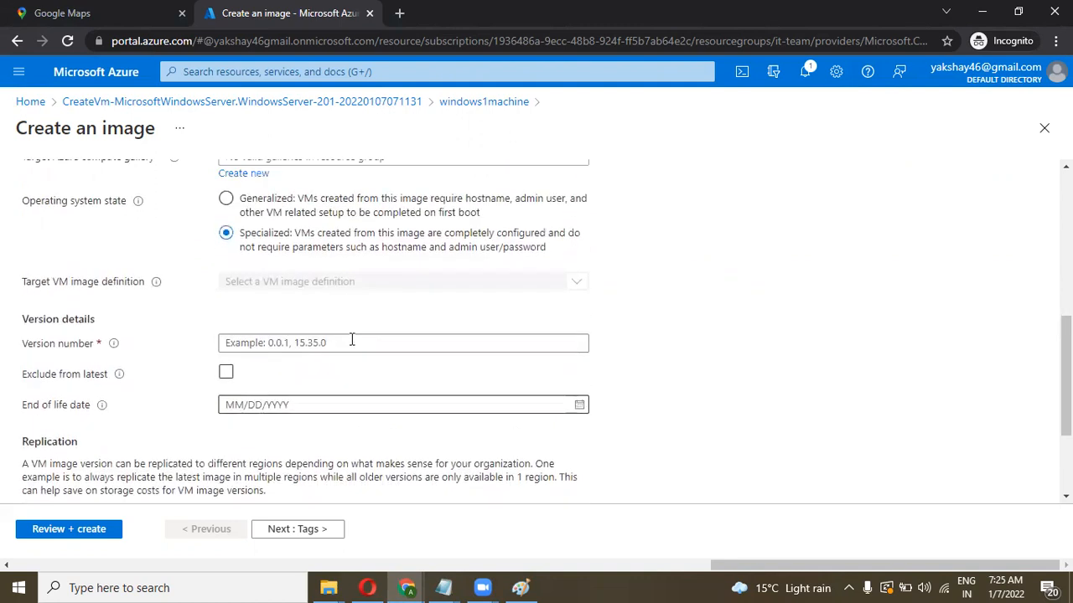
{"action": "scroll", "coordinate": [352, 340], "scroll_direction": "up", "scroll_amount": 1}
{"action": "left_click", "coordinate": [226, 229]}
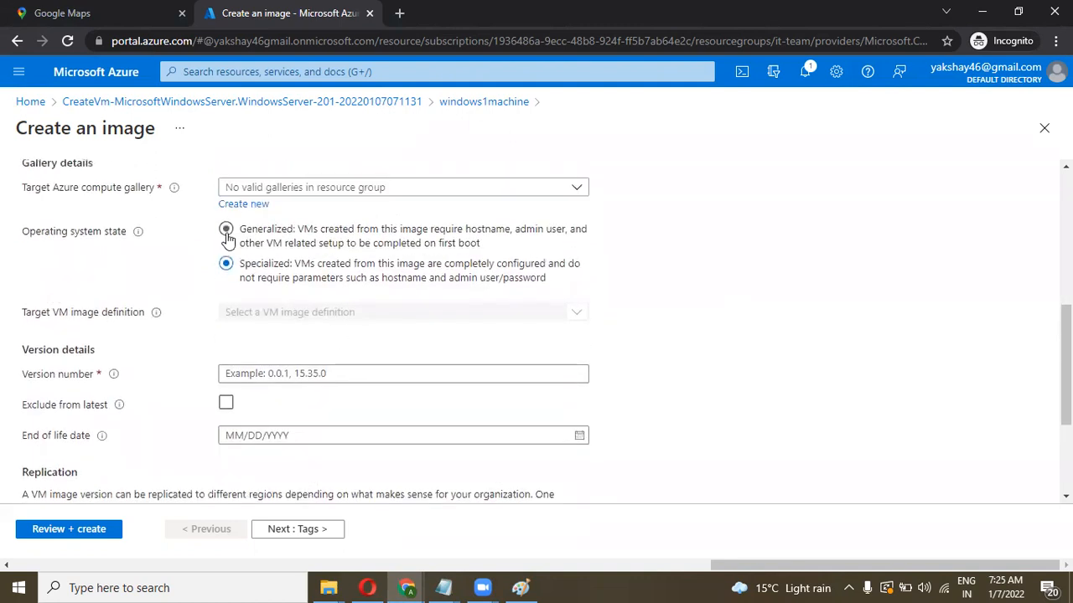
{"action": "left_click", "coordinate": [343, 187]}
{"action": "left_click", "coordinate": [335, 187]}
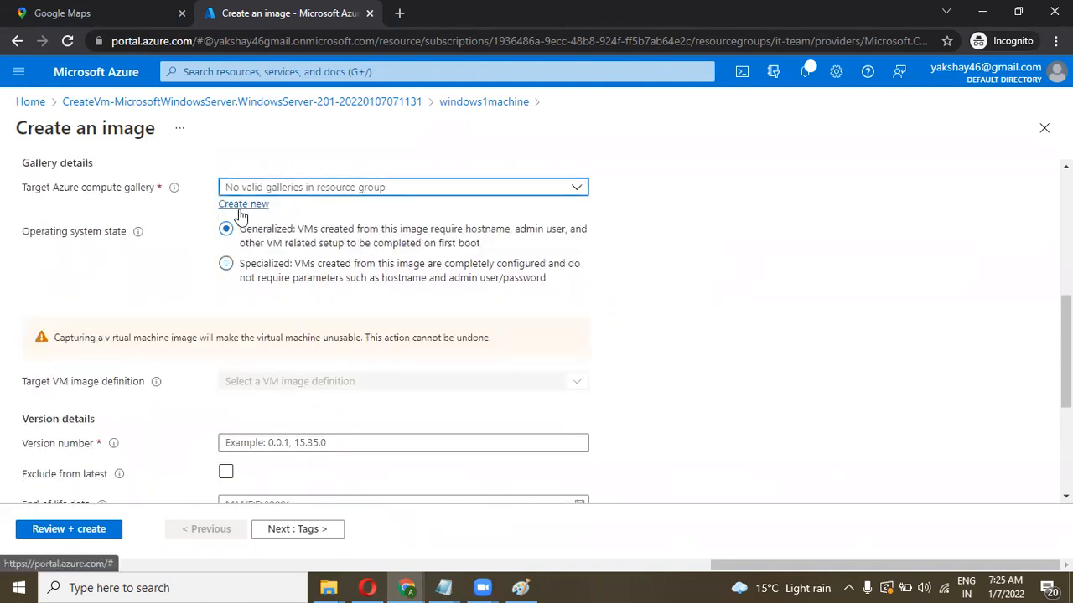
Step: Create a new compute gallery named myvmcapture and check the empty image definition list
{"action": "left_click", "coordinate": [241, 206]}
{"action": "type", "text": "m"}
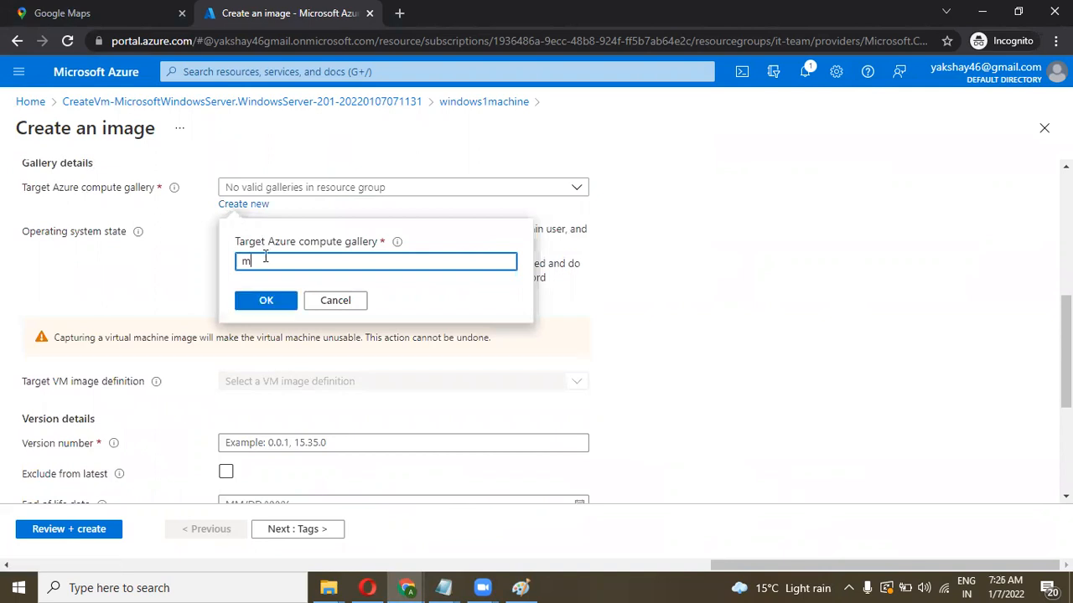
{"action": "type", "text": "yvmcapture"}
{"action": "left_click", "coordinate": [256, 302]}
{"action": "scroll", "coordinate": [339, 285], "scroll_direction": "down", "scroll_amount": 1}
{"action": "left_click", "coordinate": [316, 305]}
{"action": "left_click", "coordinate": [316, 307]}
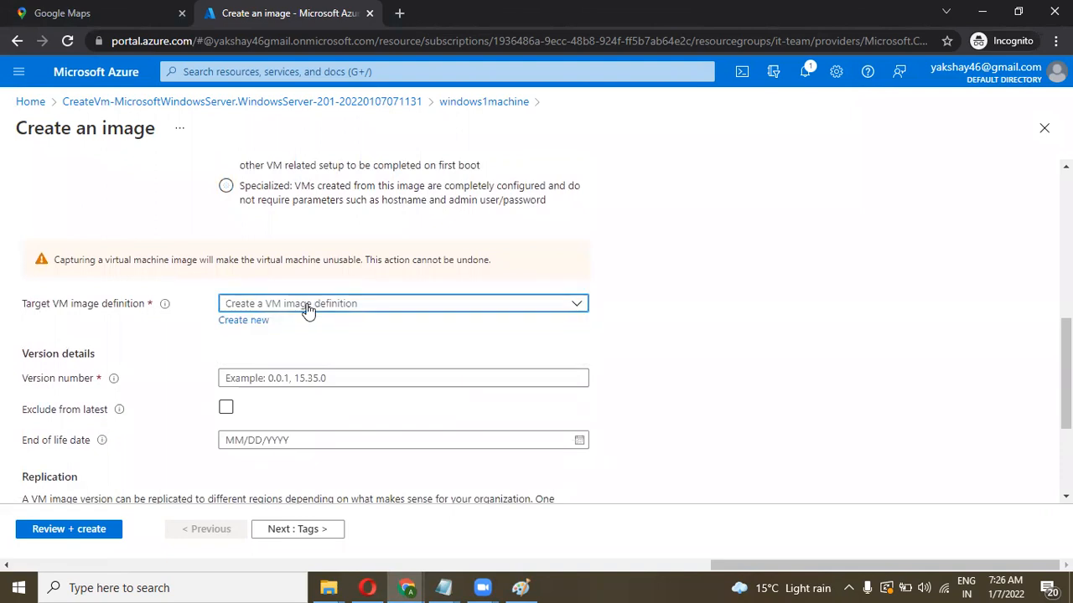
Step: Create a new VM image definition named windowsserver1 using Windows Server 2019-Datacenter details
{"action": "left_click", "coordinate": [242, 321]}
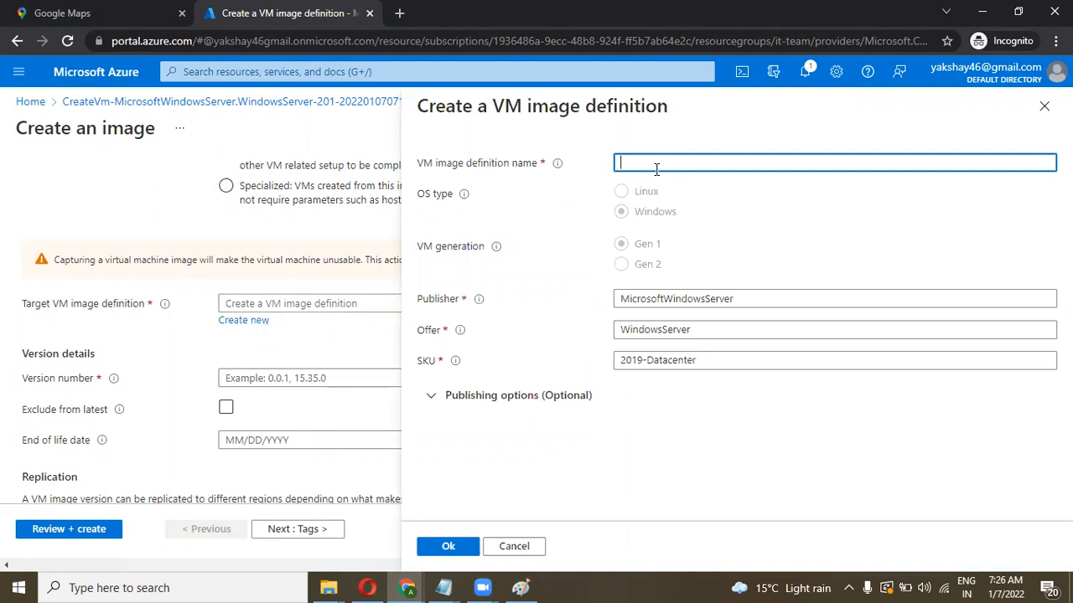
{"action": "type", "text": "vm"}
{"action": "type", "text": "indows"}
{"action": "type", "text": "server1"}
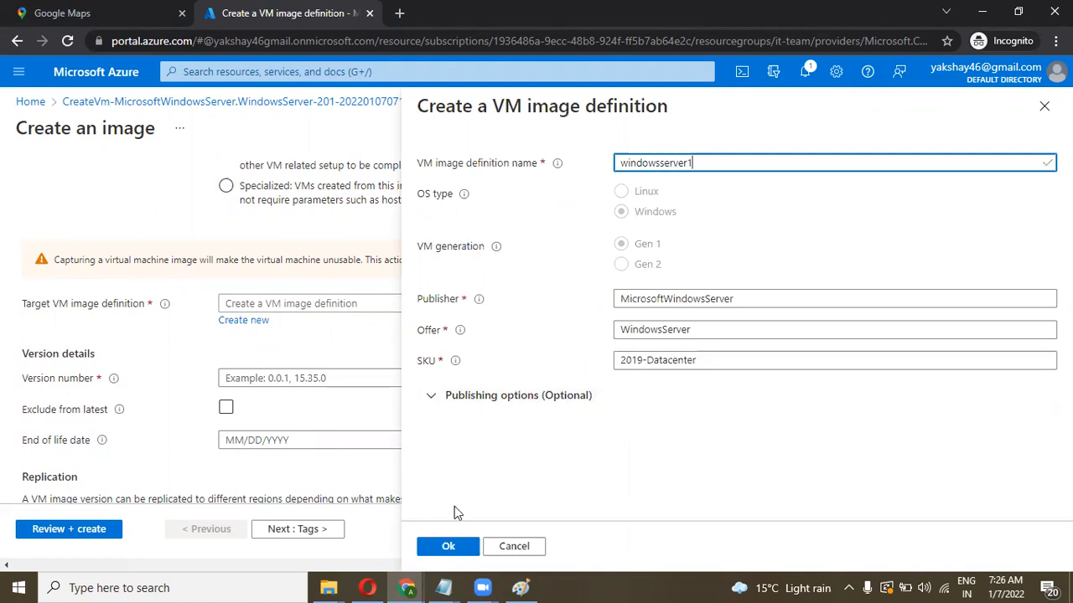
{"action": "left_click", "coordinate": [445, 546]}
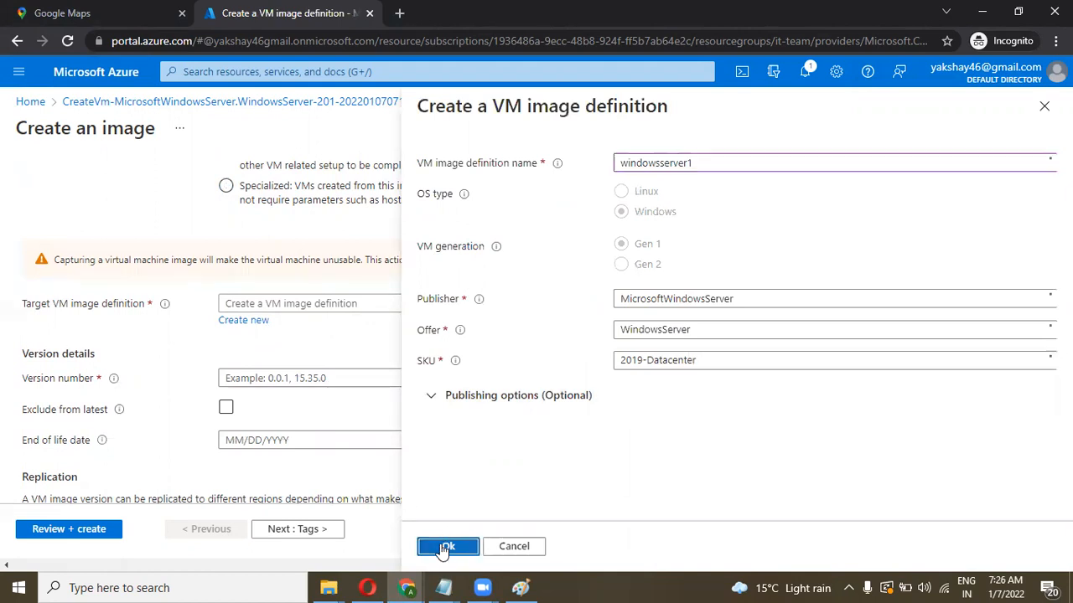
{"action": "left_click", "coordinate": [264, 359]}
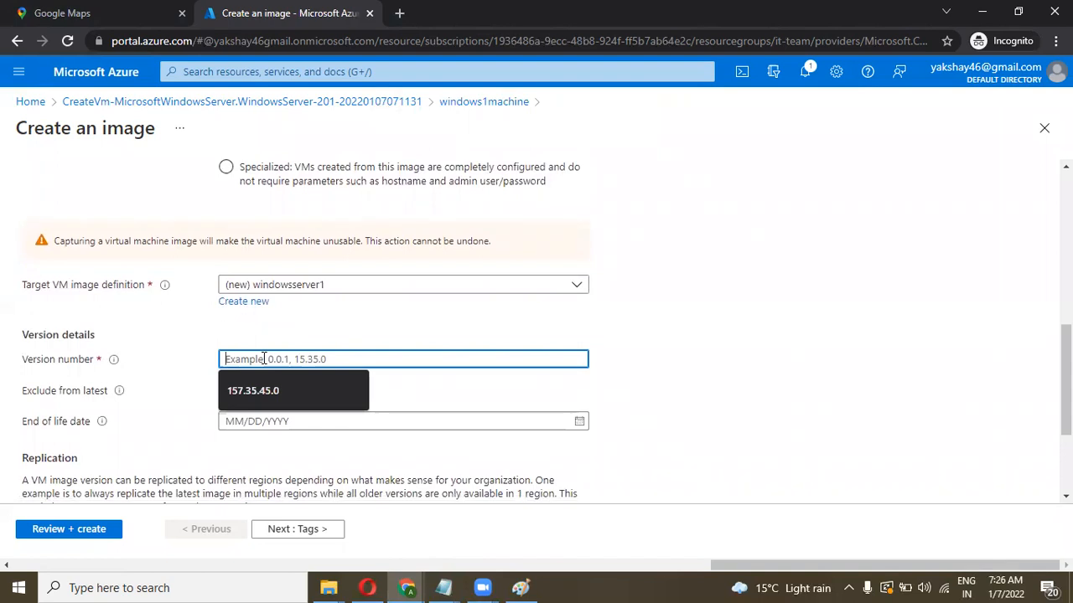
Step: Set the image version number to 1.1.1
{"action": "type", "text": "1.11"}
{"action": "key", "text": "BackSpace"}
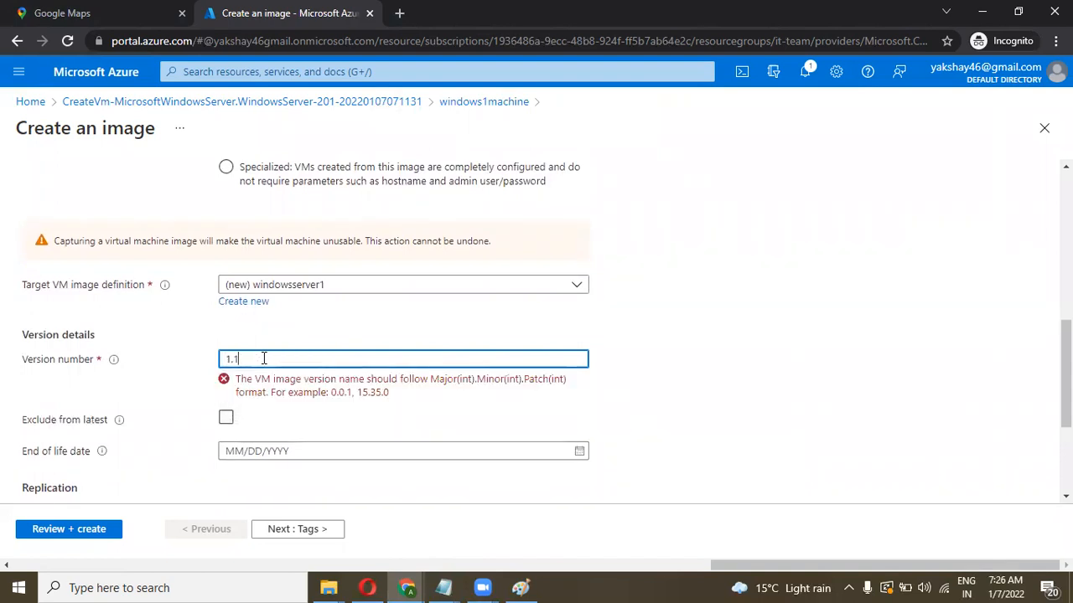
{"action": "scroll", "coordinate": [268, 356], "scroll_direction": "down", "scroll_amount": 2}
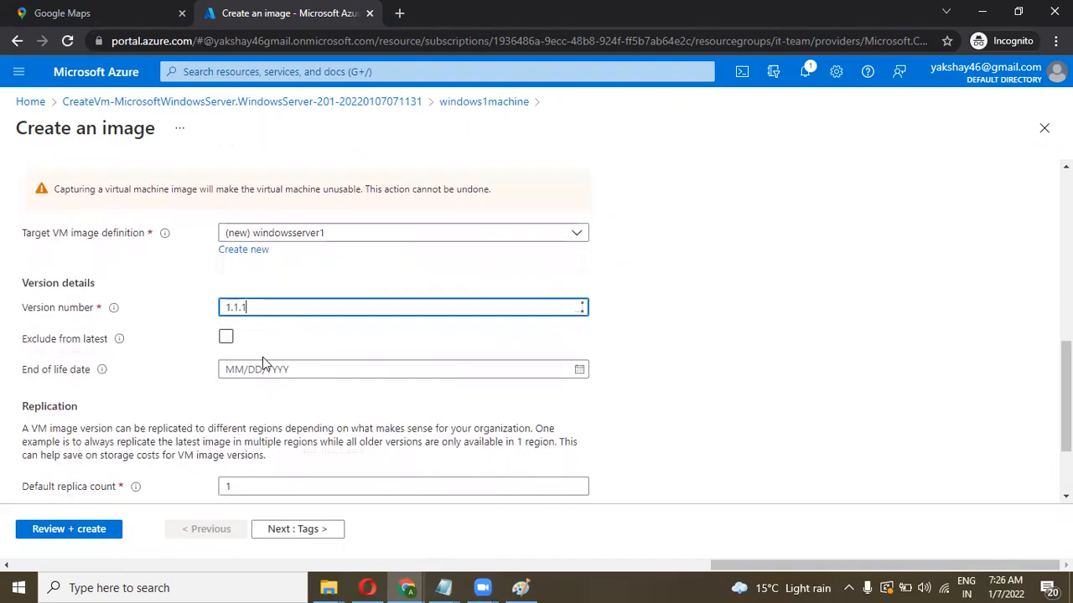
{"action": "scroll", "coordinate": [285, 344], "scroll_direction": "down", "scroll_amount": 1}
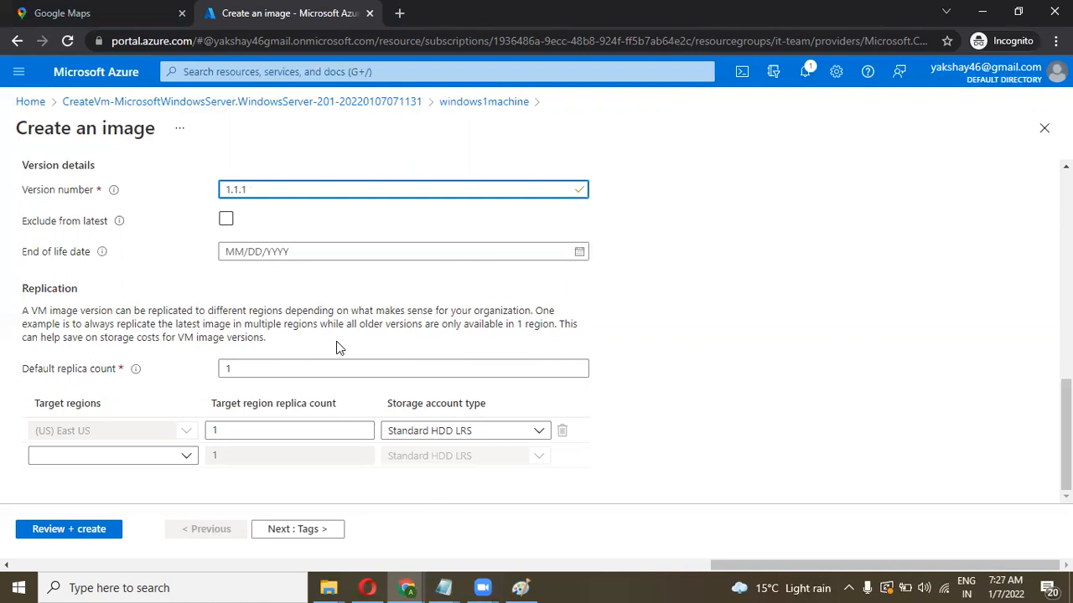
Step: Keep a single East US replica on Premium SSD LRS and go to Review + create
{"action": "left_click", "coordinate": [407, 436]}
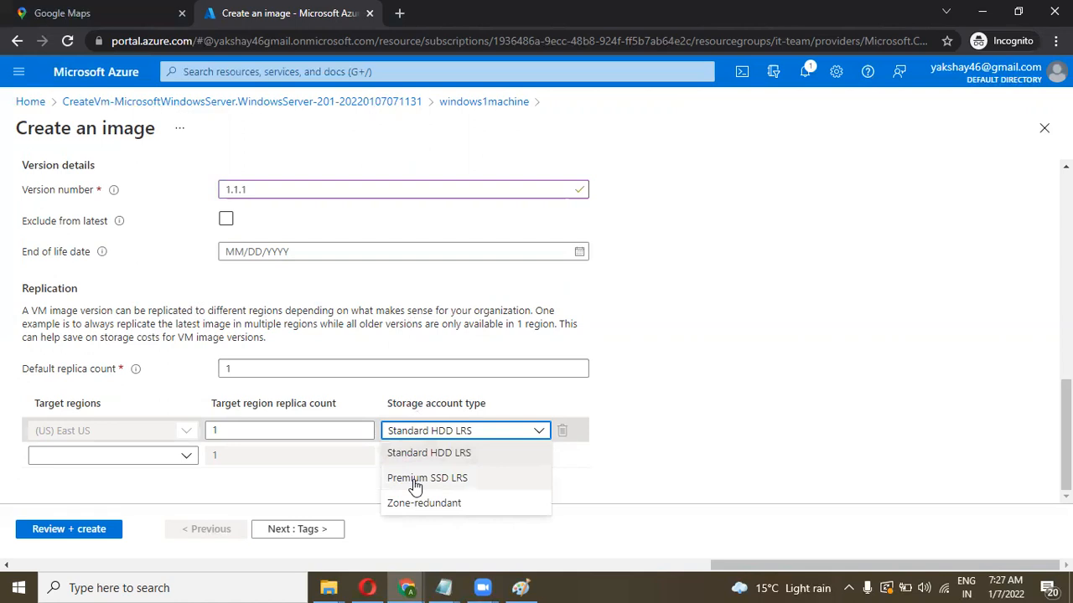
{"action": "left_click", "coordinate": [413, 479]}
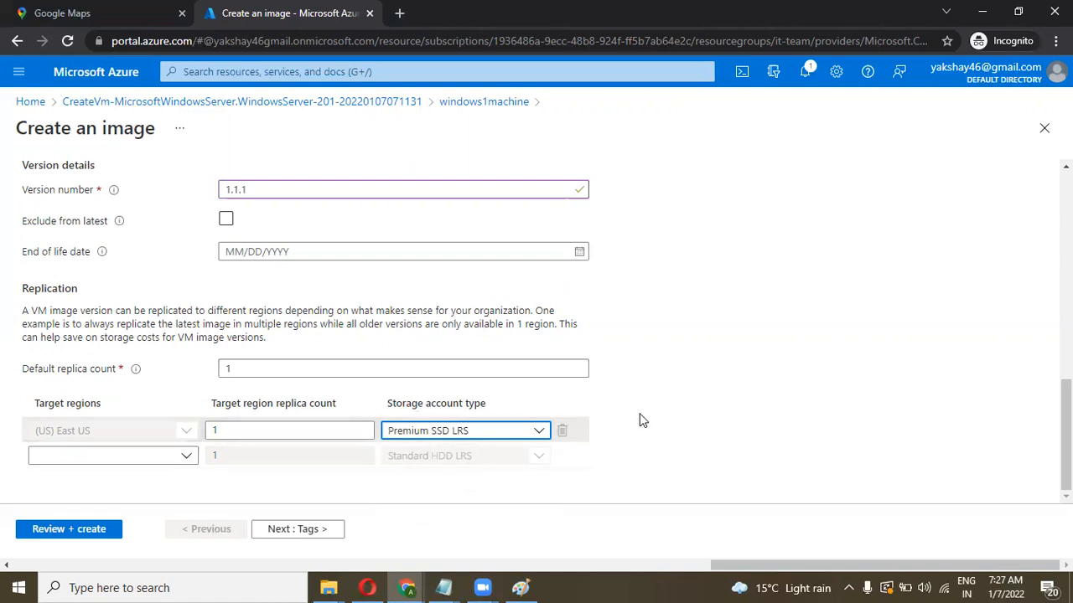
{"action": "left_click", "coordinate": [187, 455]}
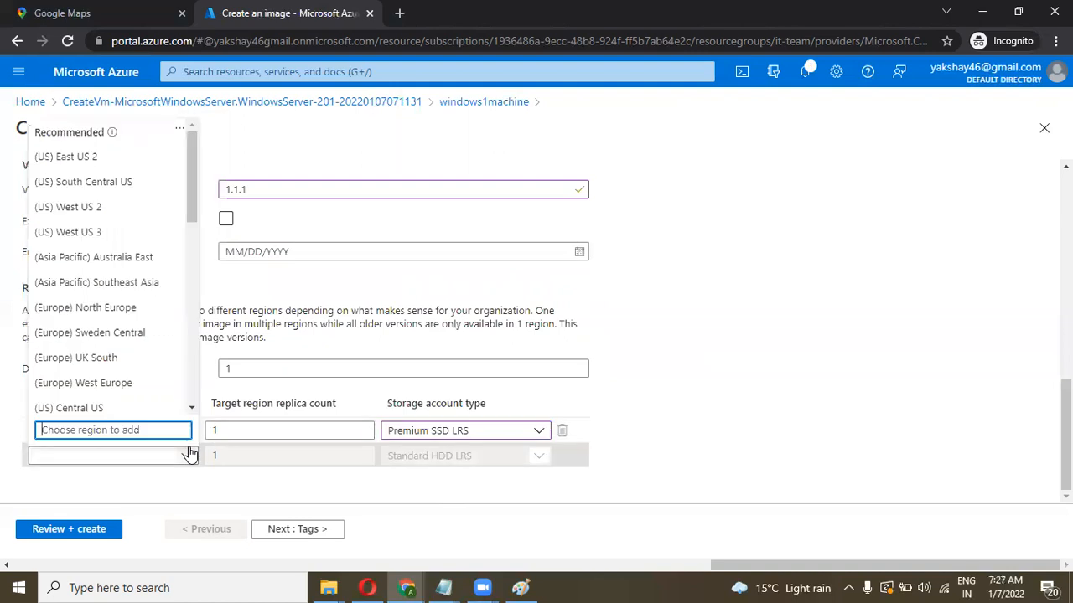
{"action": "left_click", "coordinate": [188, 455]}
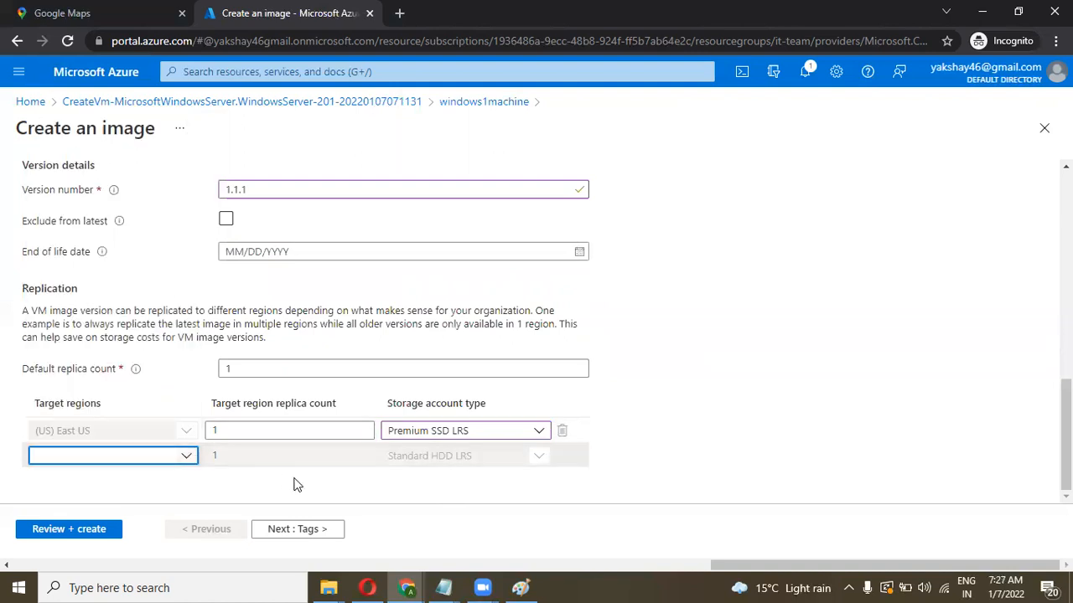
{"action": "left_click", "coordinate": [100, 529]}
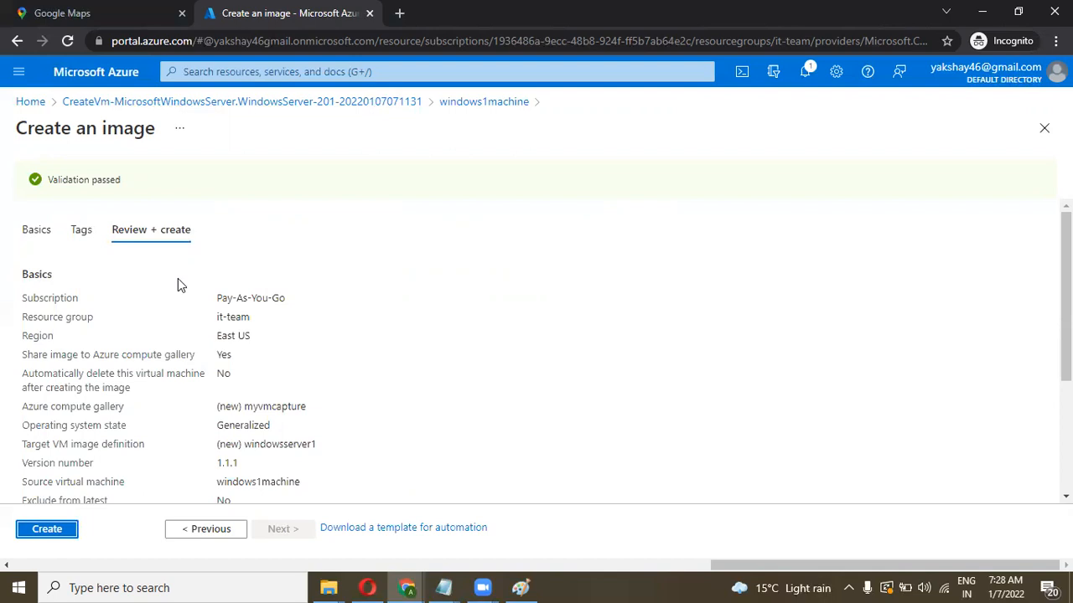
Step: Check the East US region in the summary and create image version 1.1.1
{"action": "left_click_drag", "start_coordinate": [251, 338], "coordinate": [211, 342]}
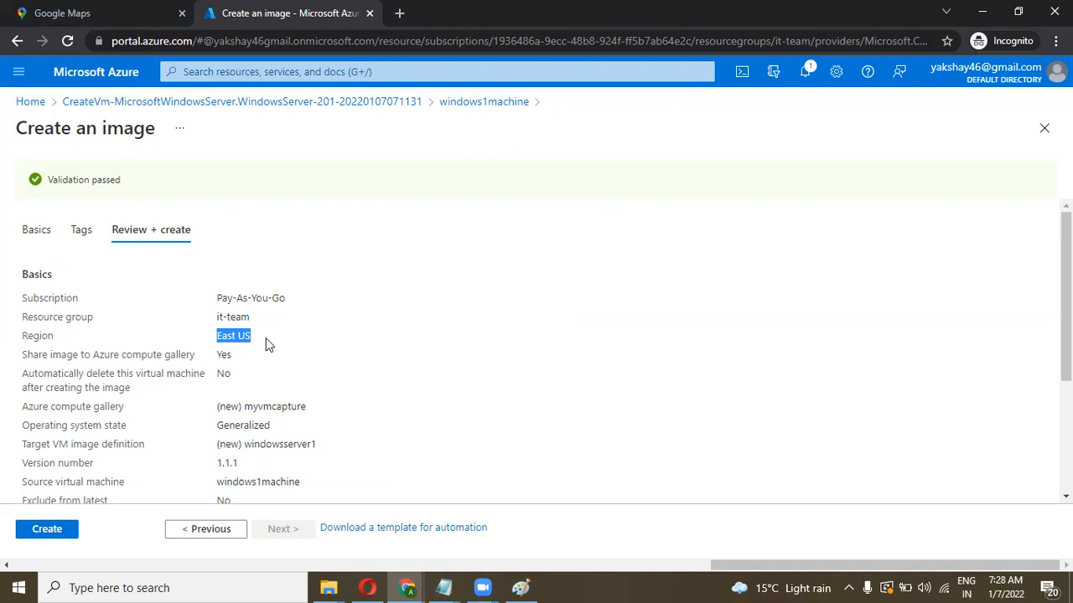
{"action": "left_click", "coordinate": [222, 355]}
{"action": "triple_click", "coordinate": [248, 339]}
{"action": "left_click", "coordinate": [186, 355]}
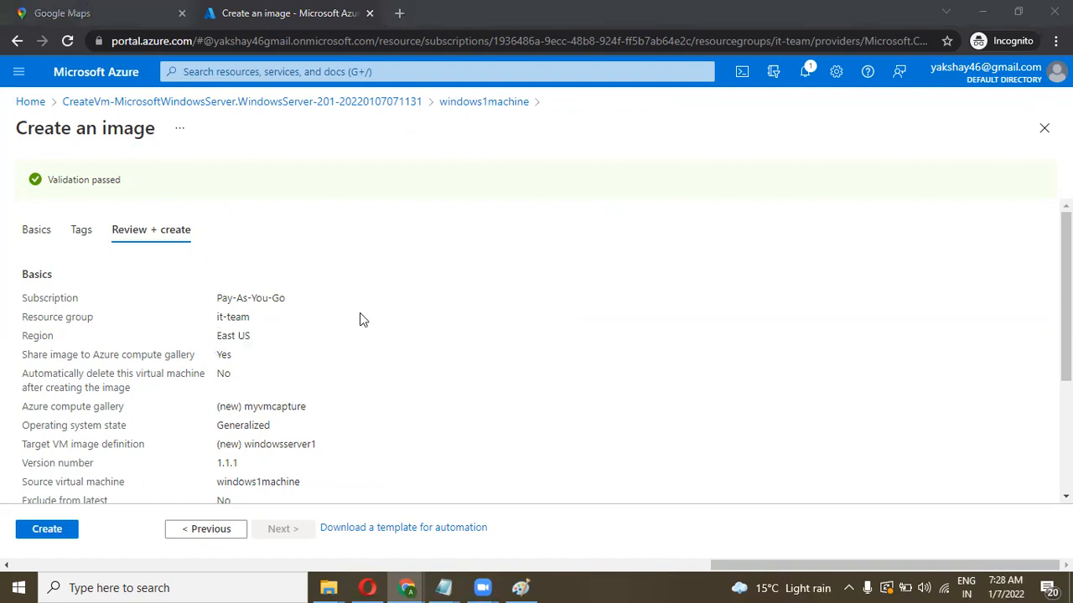
{"action": "left_click", "coordinate": [42, 533]}
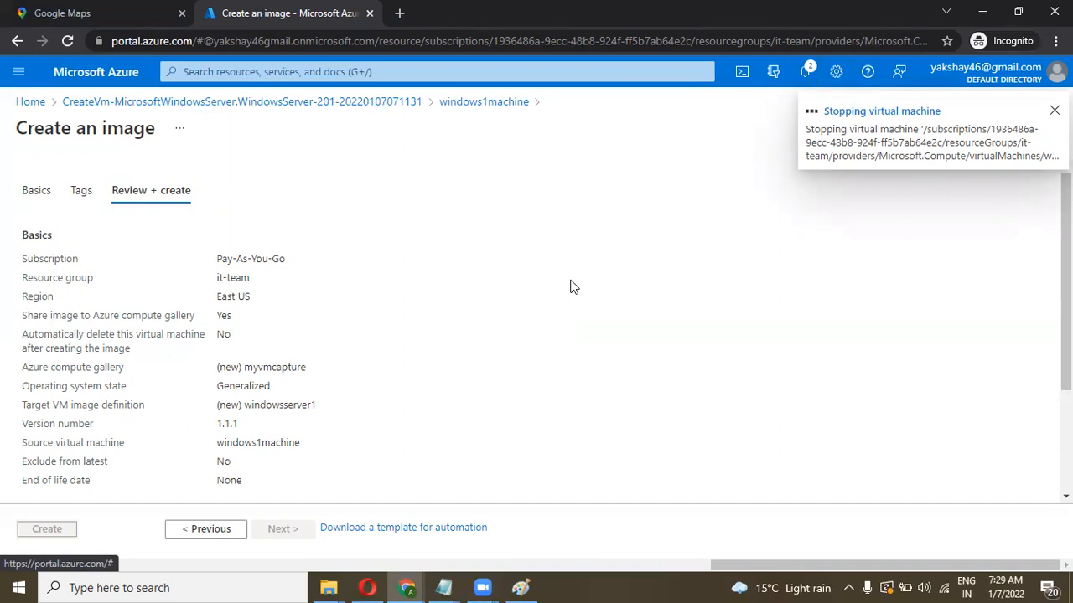
Step: Open the completed Microsoft.Compute-CaptureVM deployment from the notifications
{"action": "left_click", "coordinate": [805, 75]}
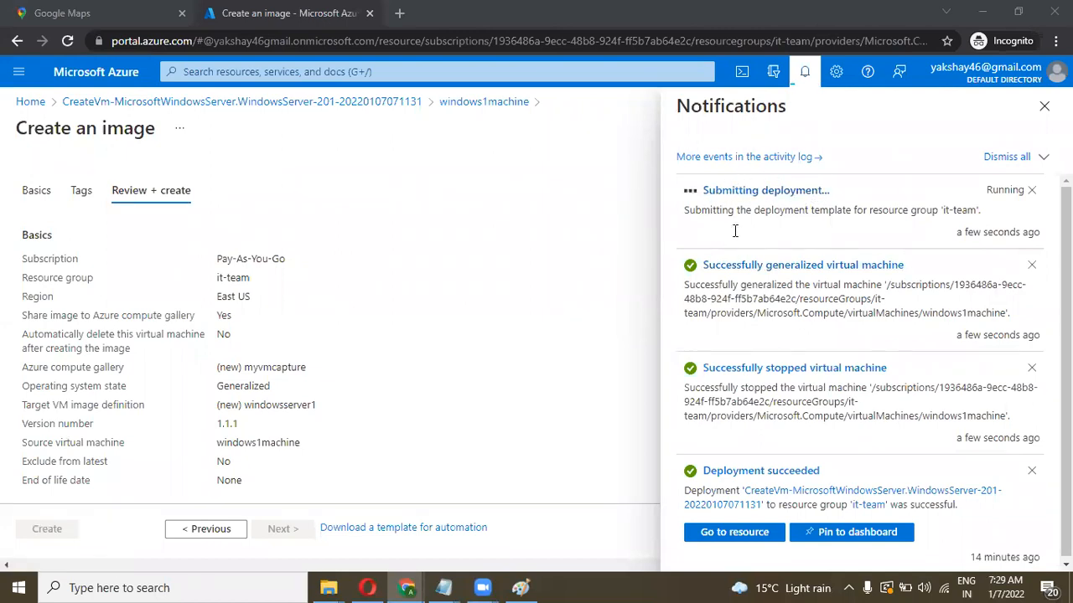
{"action": "left_click", "coordinate": [814, 231]}
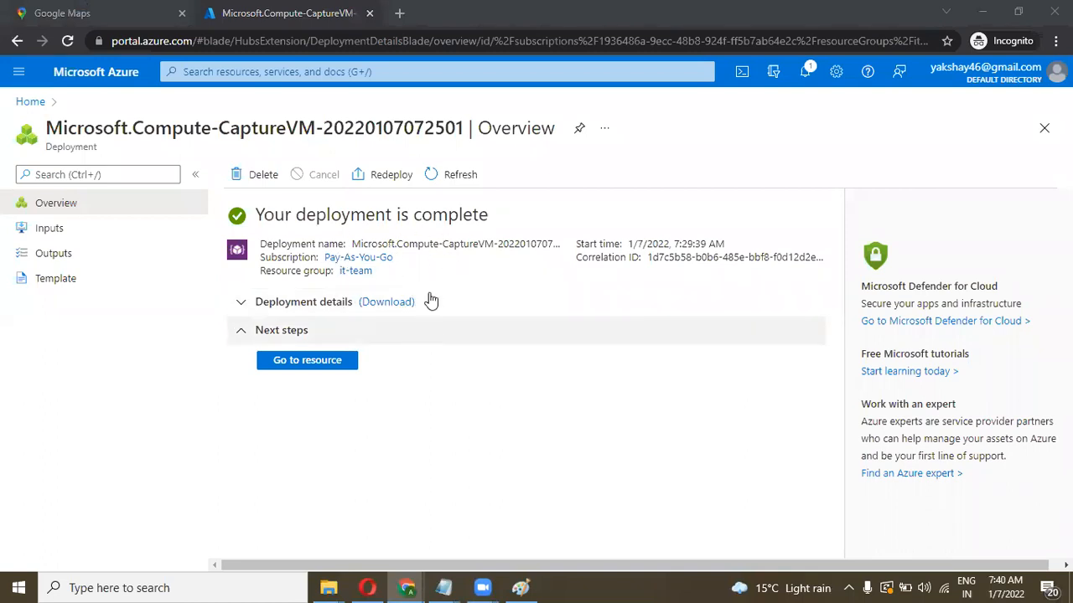
Step: Open image version 1.1.1 and start creating a virtual machine from it
{"action": "left_click", "coordinate": [312, 367]}
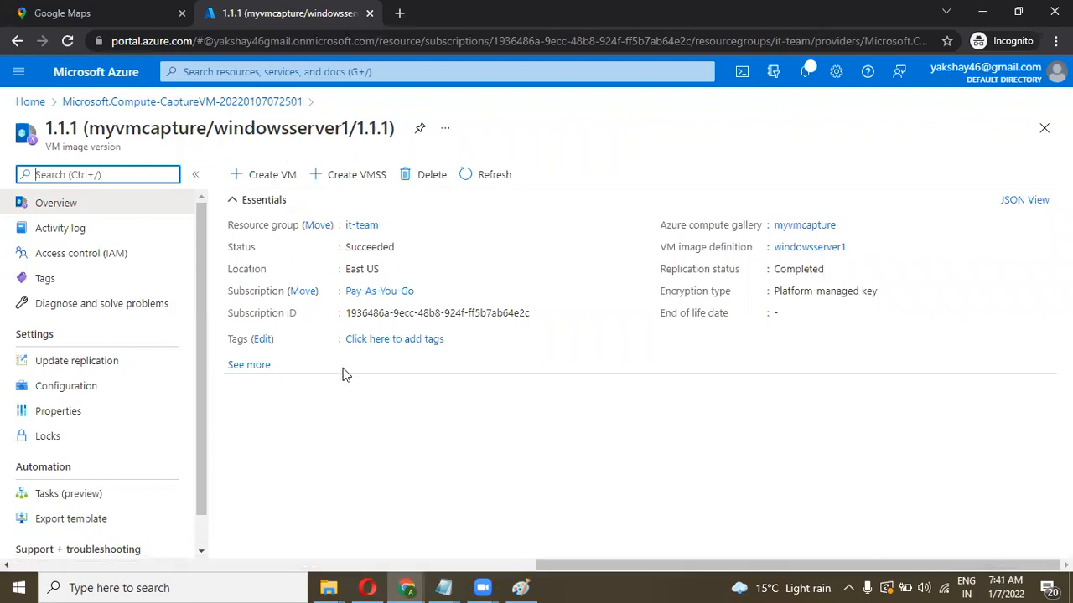
{"action": "left_click", "coordinate": [269, 182]}
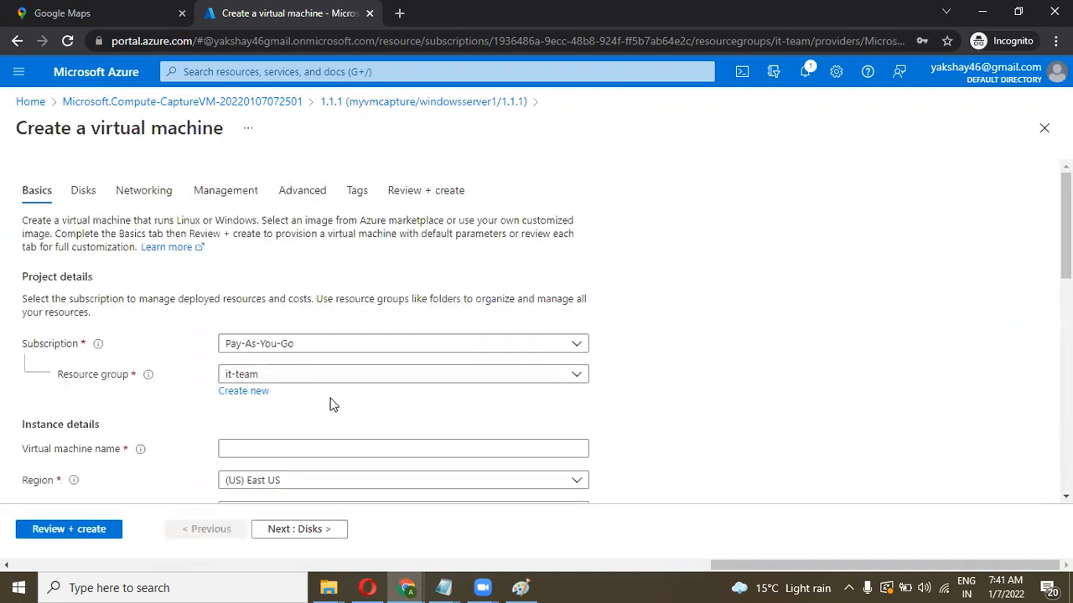
Step: Name the VM vmrecover and keep the myvmcapture/windowsserver1/1.1.1 image
{"action": "scroll", "coordinate": [333, 402], "scroll_direction": "down", "scroll_amount": 2}
{"action": "left_click", "coordinate": [260, 323]}
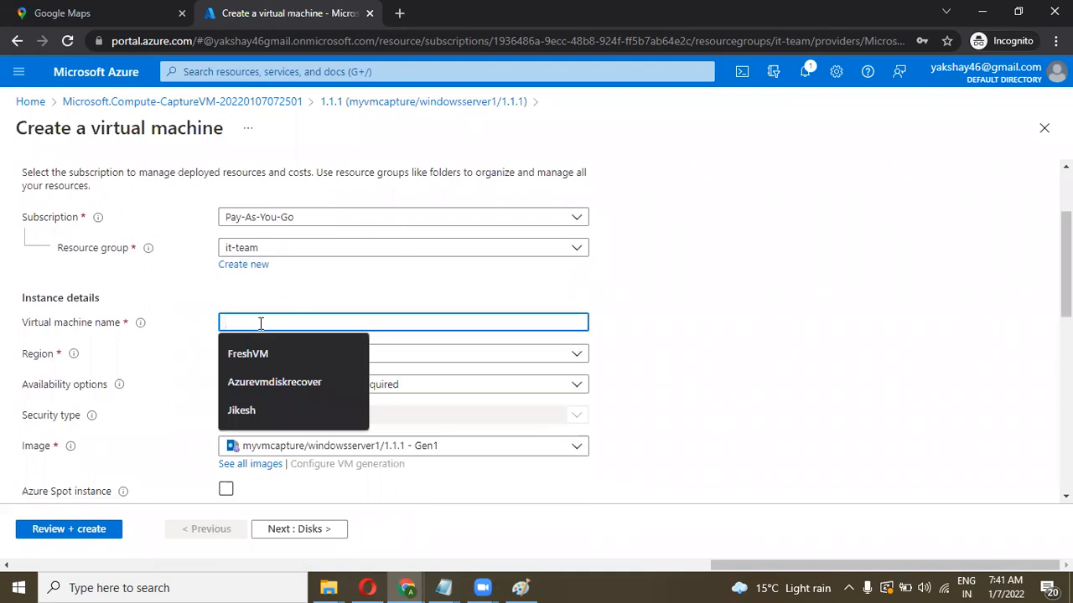
{"action": "type", "text": "vmrecover"}
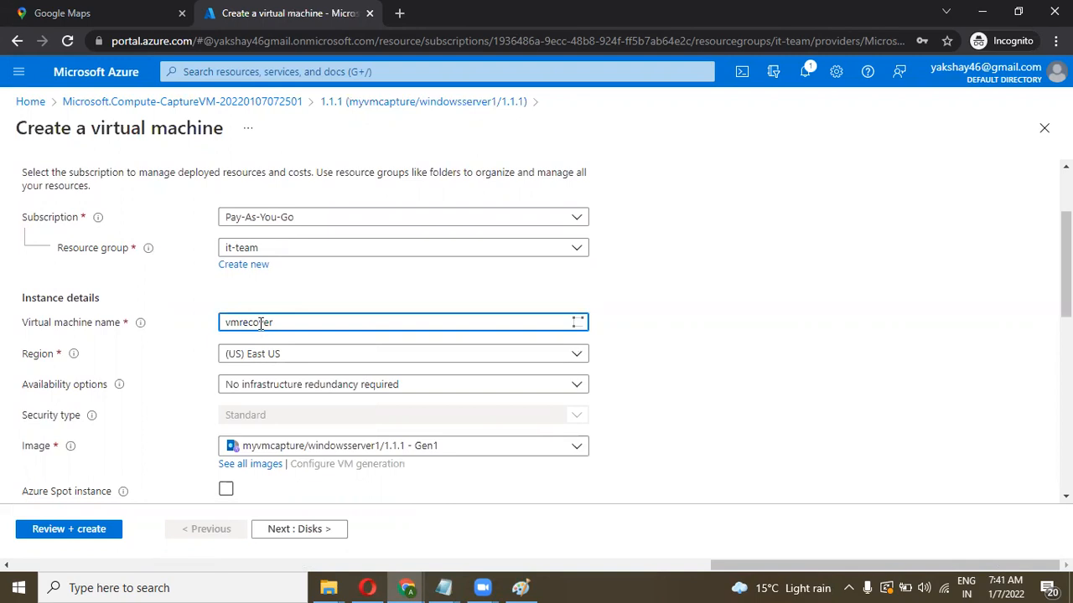
{"action": "scroll", "coordinate": [260, 326], "scroll_direction": "down", "scroll_amount": 2}
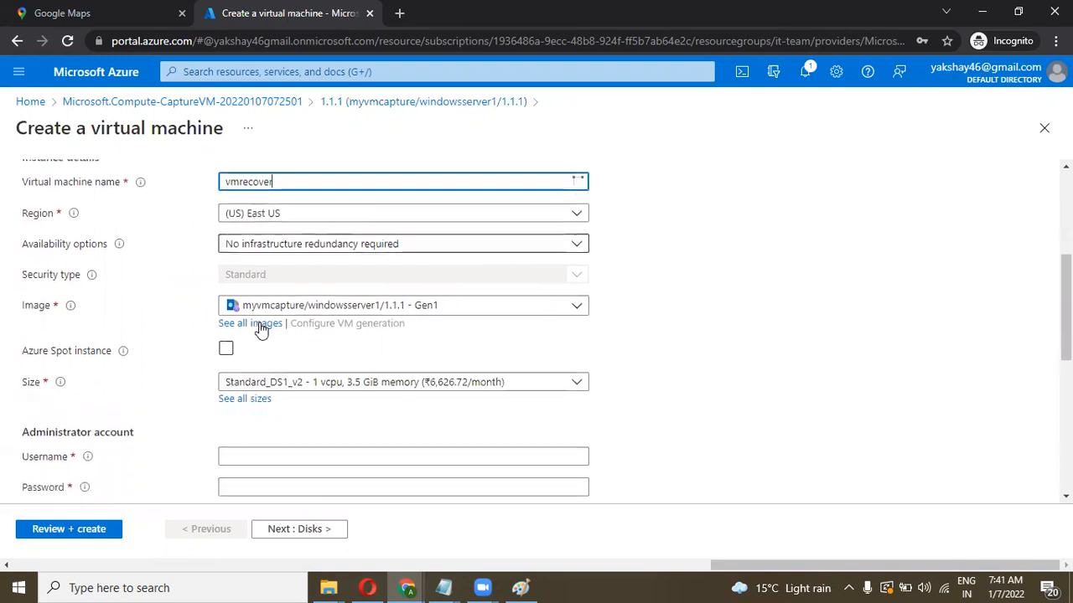
{"action": "scroll", "coordinate": [275, 328], "scroll_direction": "down", "scroll_amount": 1}
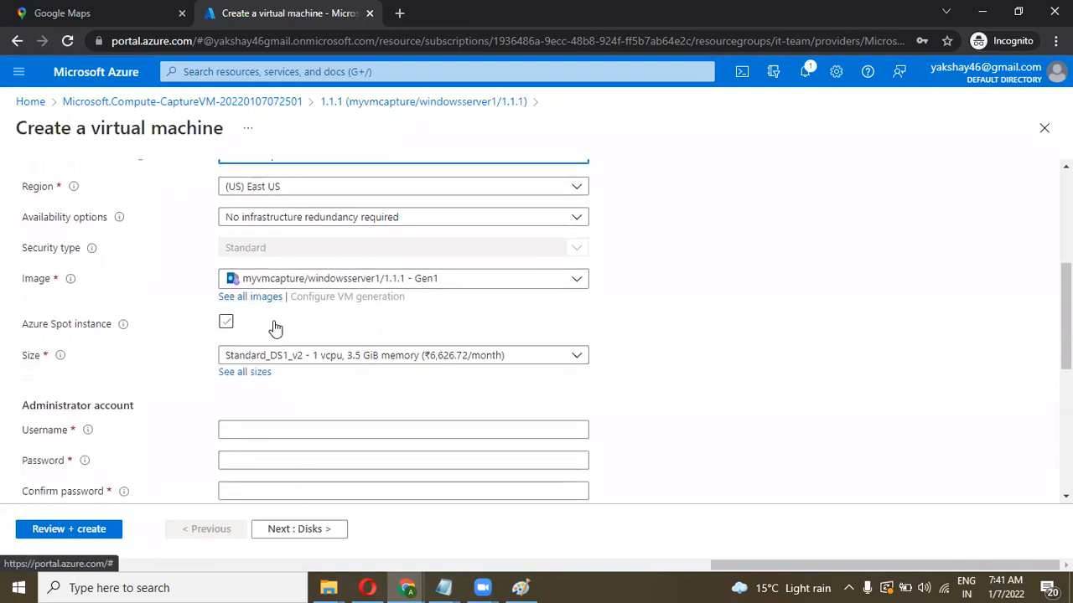
{"action": "left_click", "coordinate": [419, 282]}
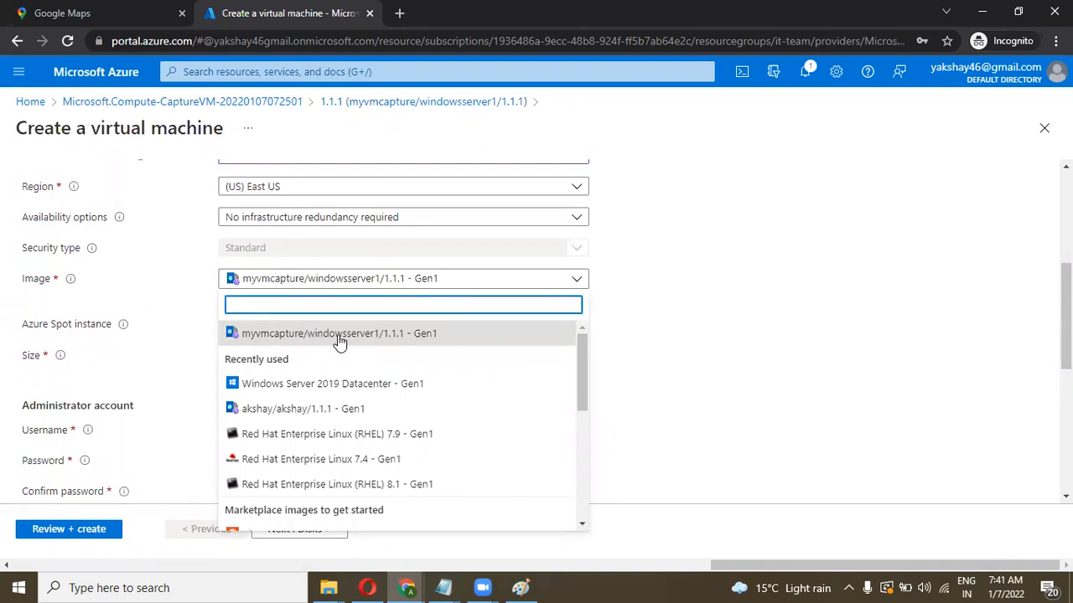
{"action": "left_click", "coordinate": [421, 340]}
Step: Enter the administrator username and matching password, then go to Review + create
{"action": "scroll", "coordinate": [562, 318], "scroll_direction": "down", "scroll_amount": 1}
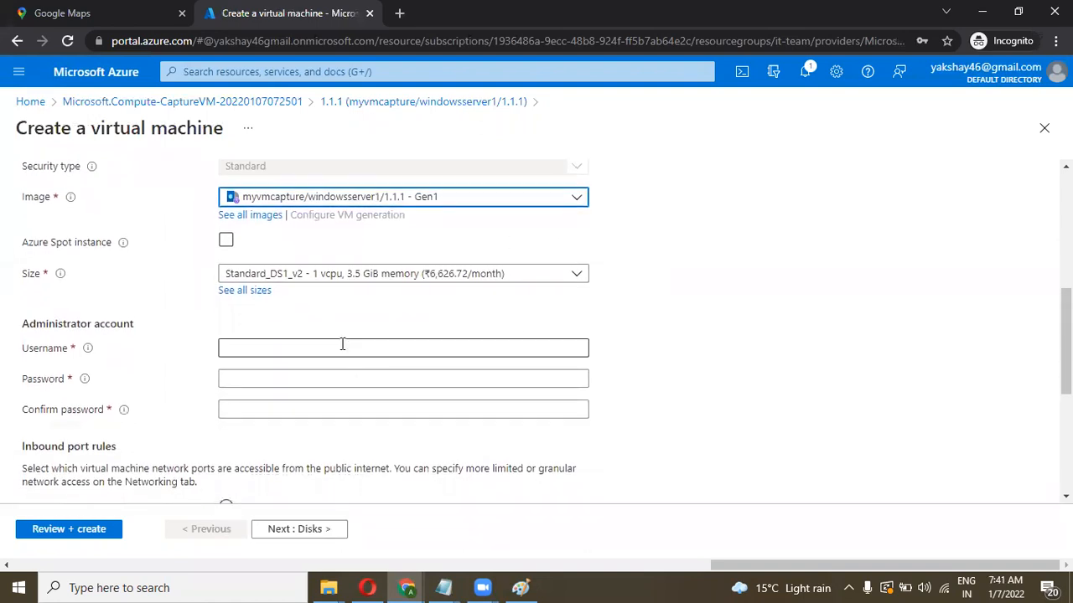
{"action": "left_click", "coordinate": [341, 344]}
{"action": "type", "text": "cloudakshay"}
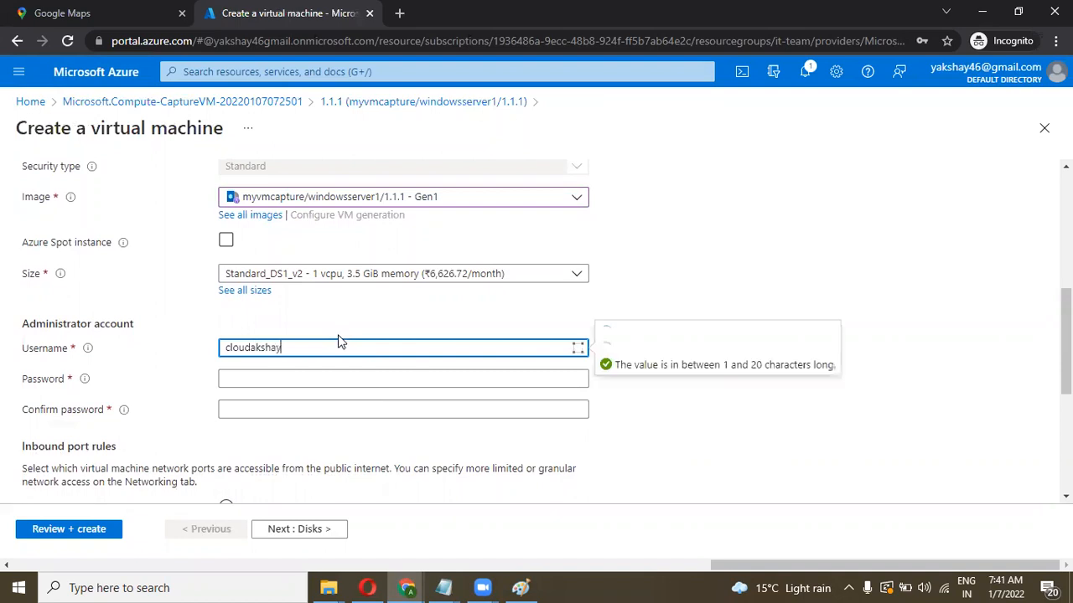
{"action": "key", "text": "Tab"}
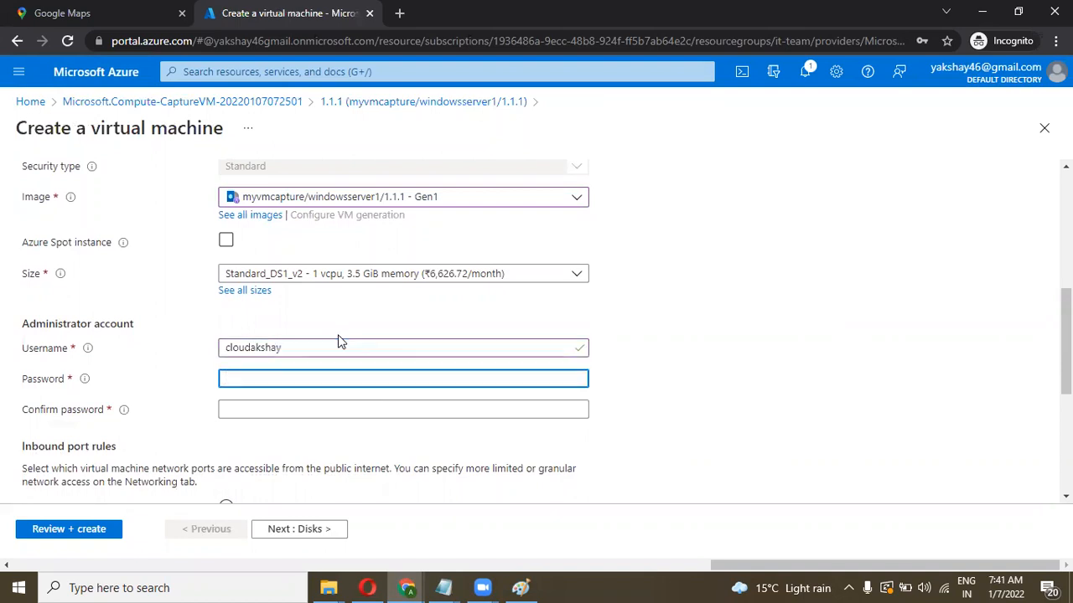
{"action": "type", "text": "••"}
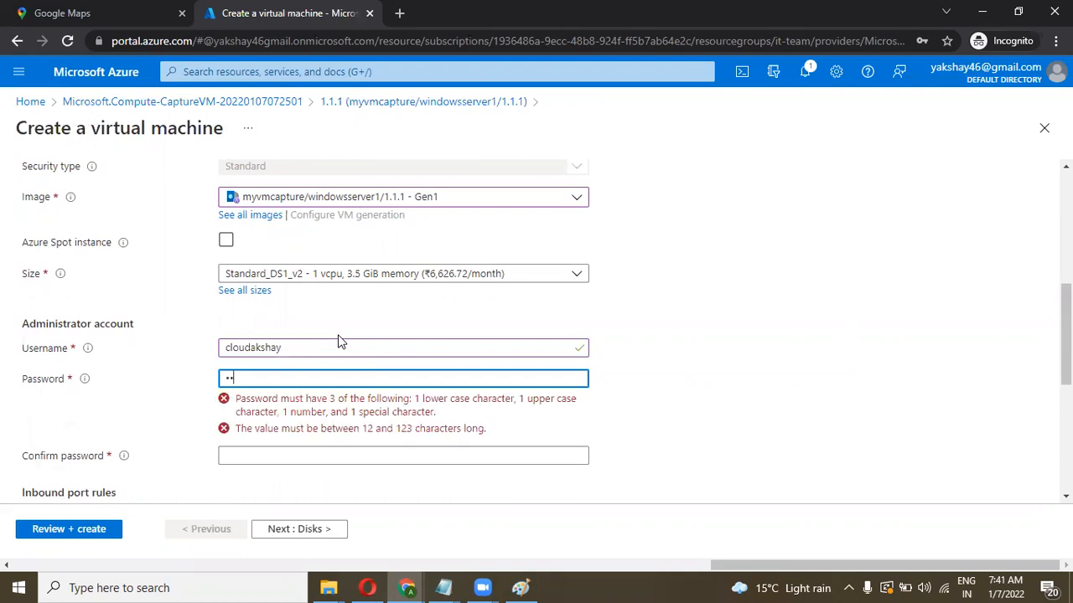
{"action": "type", "text": "•••••••••••••"}
{"action": "key", "text": "Tab"}
{"action": "type", "text": "•••••••••"}
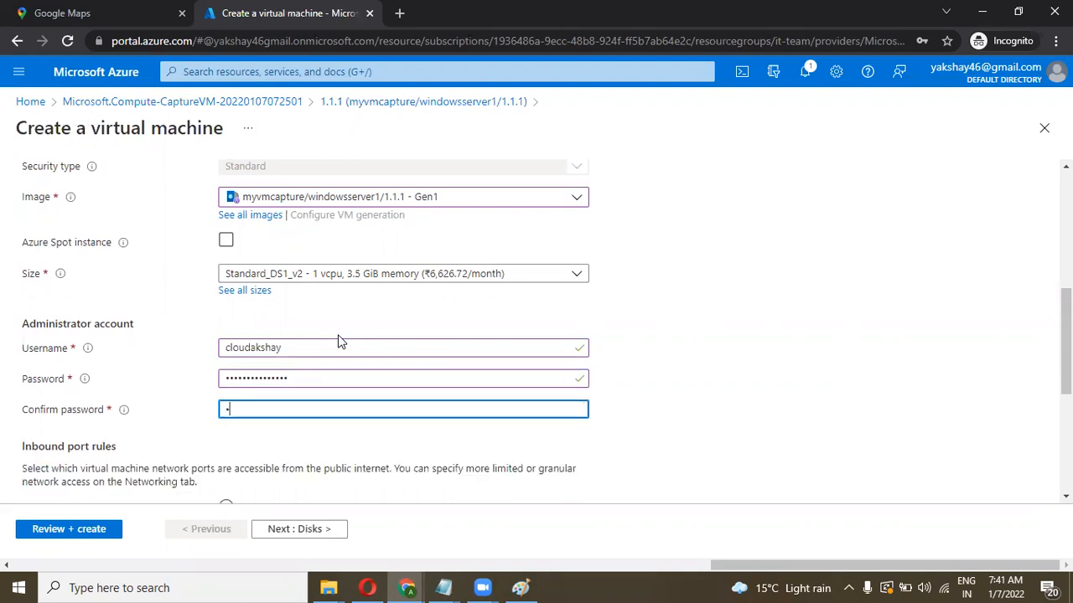
{"action": "type", "text": "••••••"}
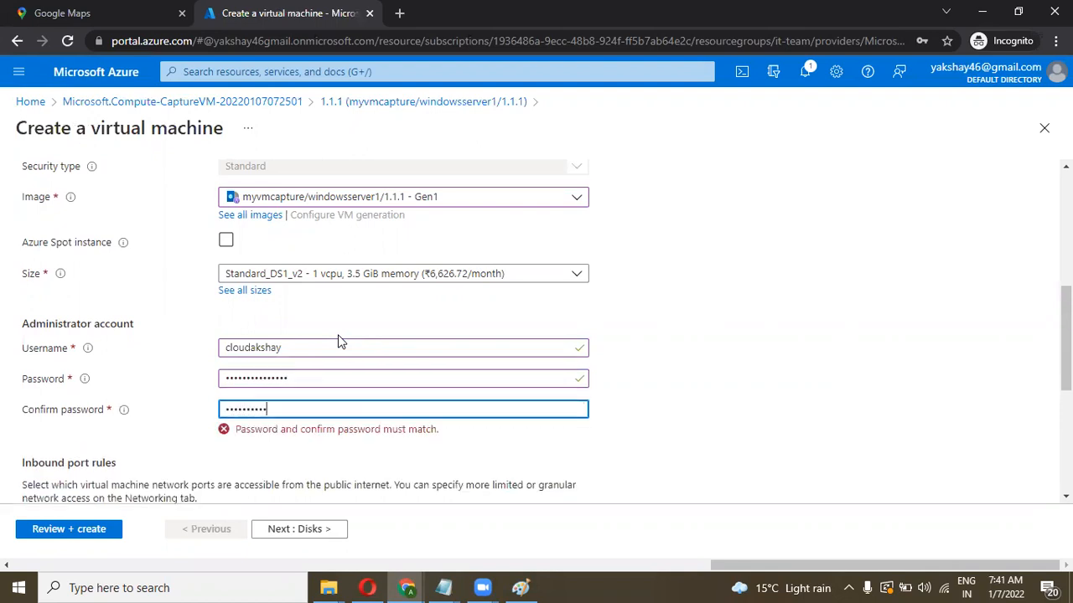
{"action": "scroll", "coordinate": [339, 339], "scroll_direction": "down", "scroll_amount": 2}
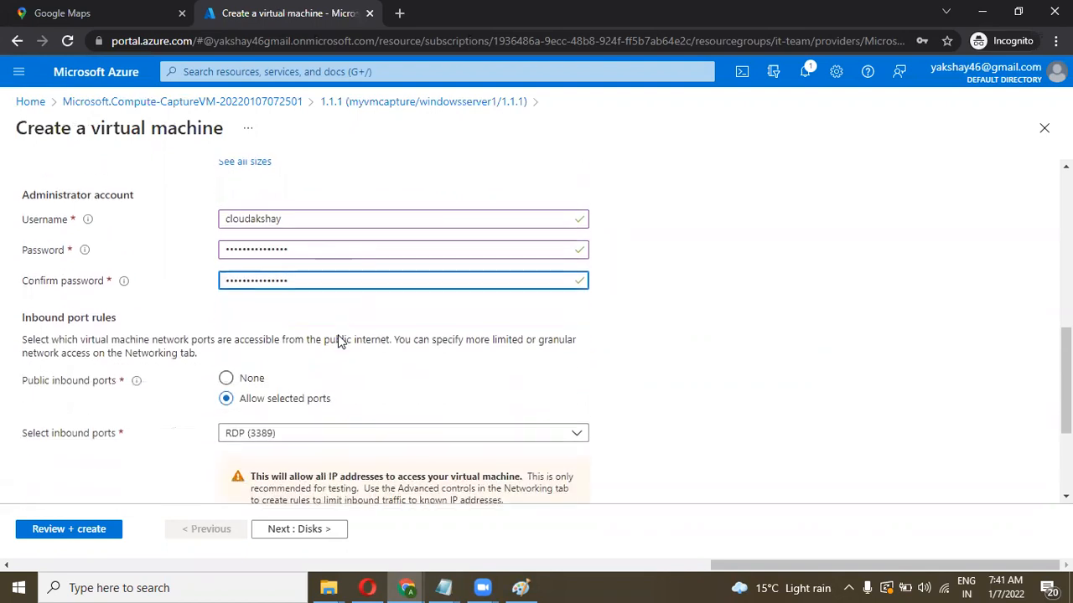
{"action": "left_click", "coordinate": [71, 536]}
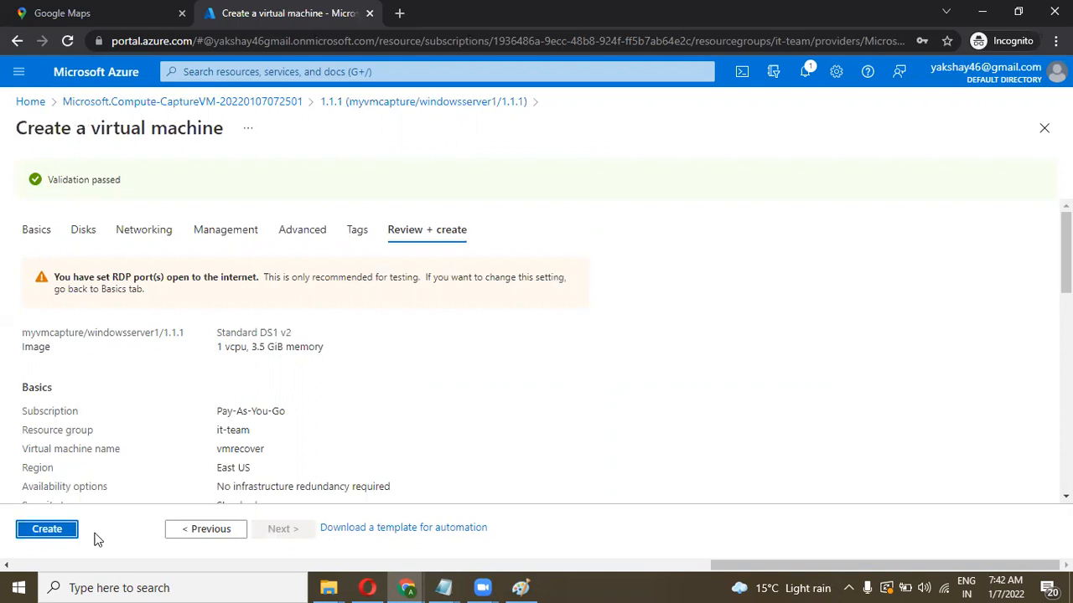
Step: Create the validated vmrecover virtual machine in the it-team resource group
{"action": "left_click", "coordinate": [51, 535]}
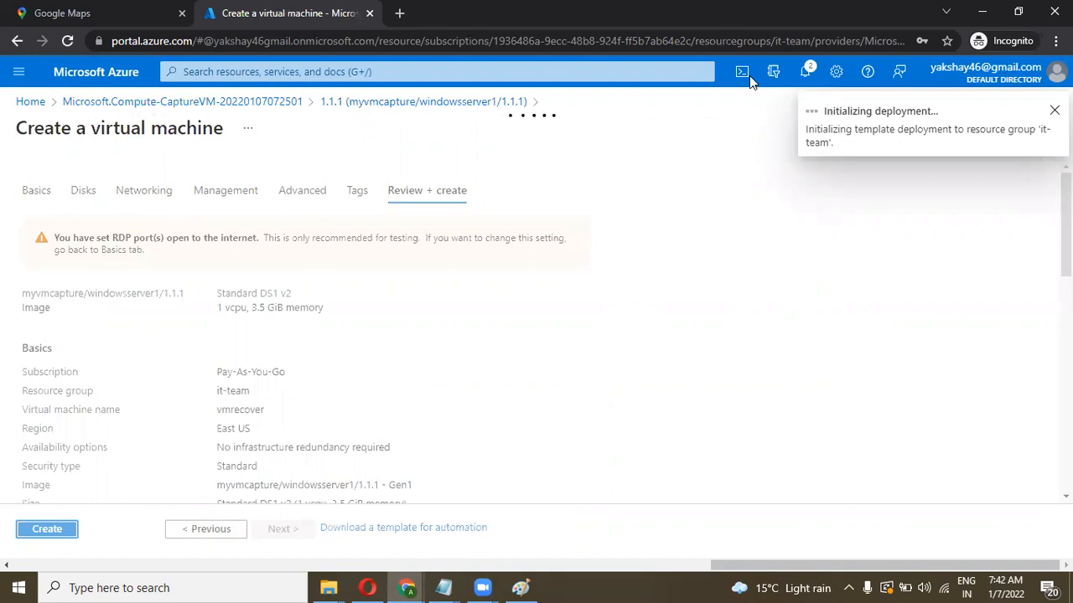
Step: Show the notifications to check that the vmrecover deployment to it-team is submitting
{"action": "left_click", "coordinate": [807, 71]}
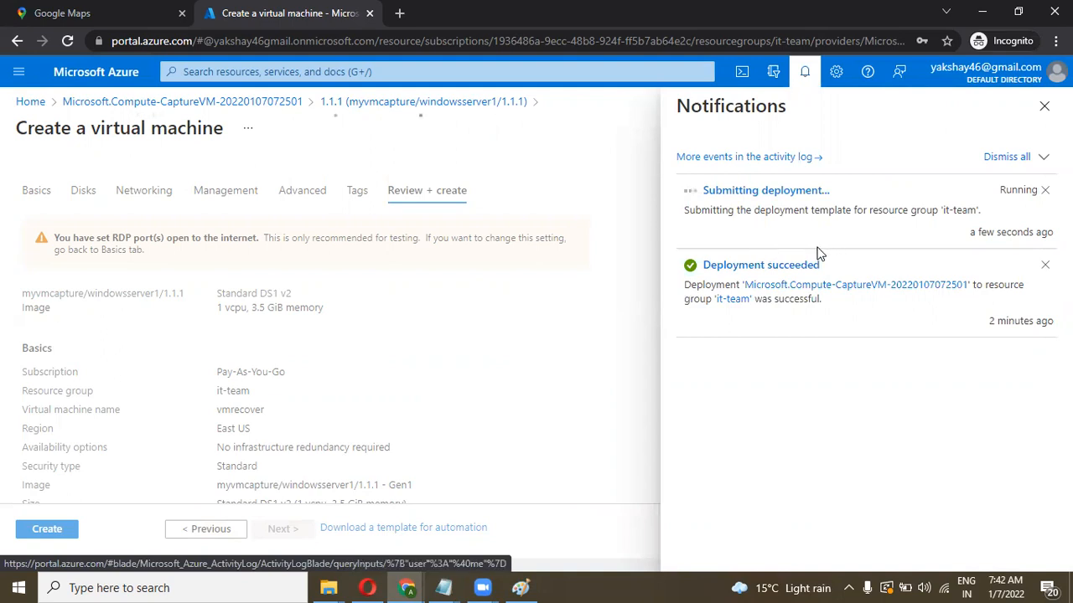
Step: Open the CreateVm-1.1.1 deployment overview and refresh it to show vmrecover-ip and vmrecover-nsg
{"action": "left_click", "coordinate": [746, 226]}
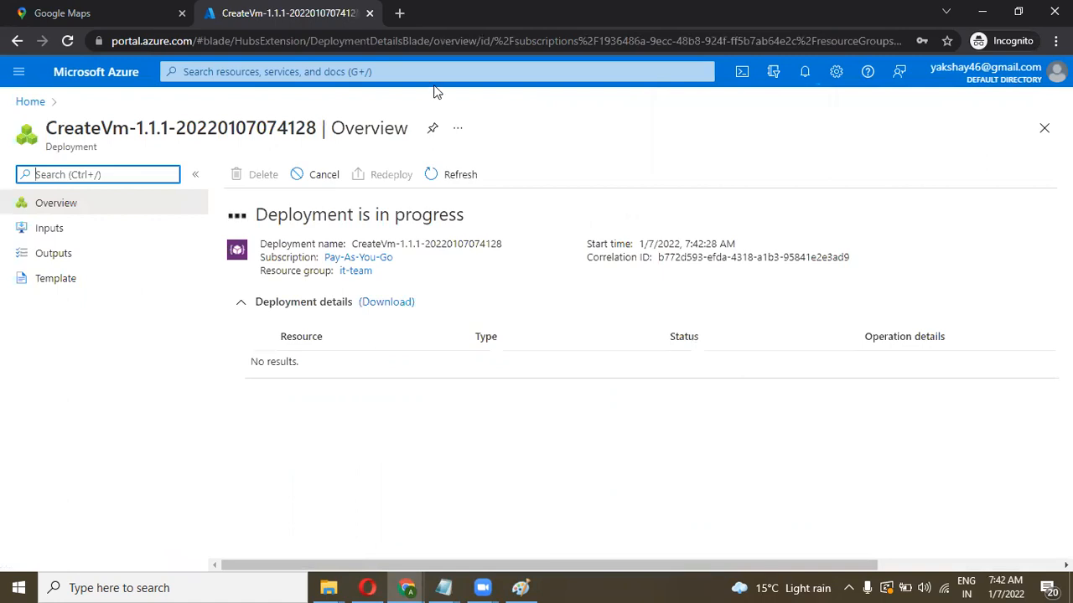
{"action": "left_click", "coordinate": [430, 176]}
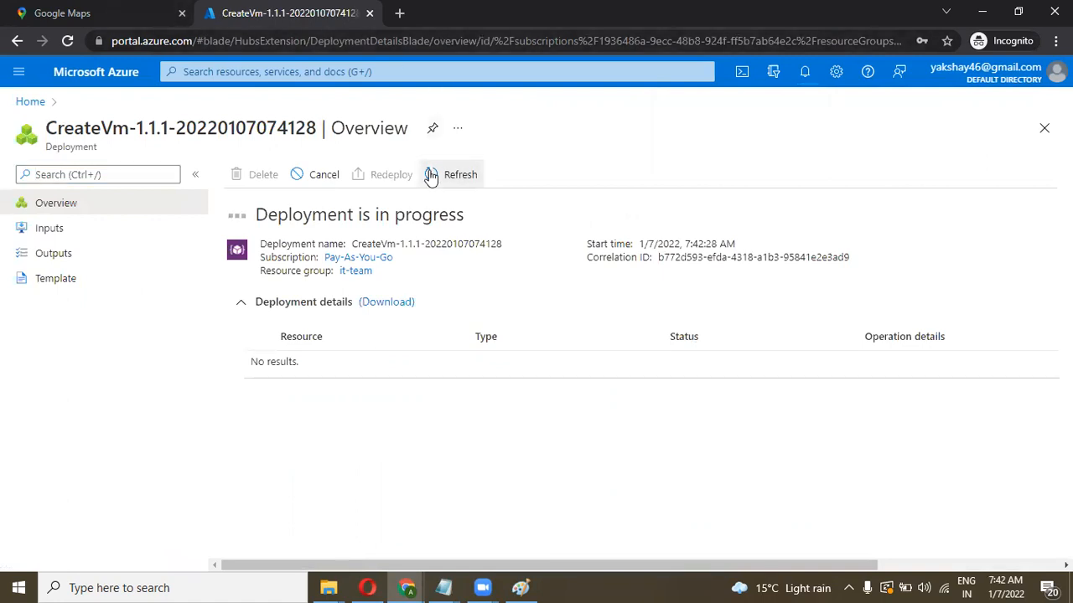
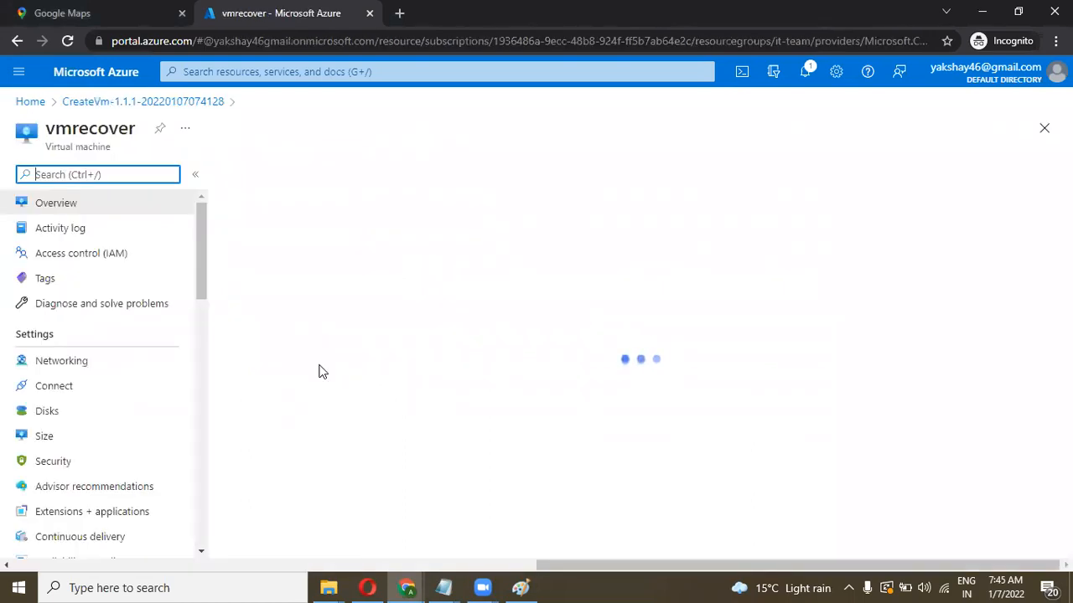
Step: Copy the vmrecover public IP address 52.152.219.165 from its Overview page
{"action": "left_click", "coordinate": [846, 308]}
{"action": "left_click", "coordinate": [245, 587]}
{"action": "key", "text": "Return"}
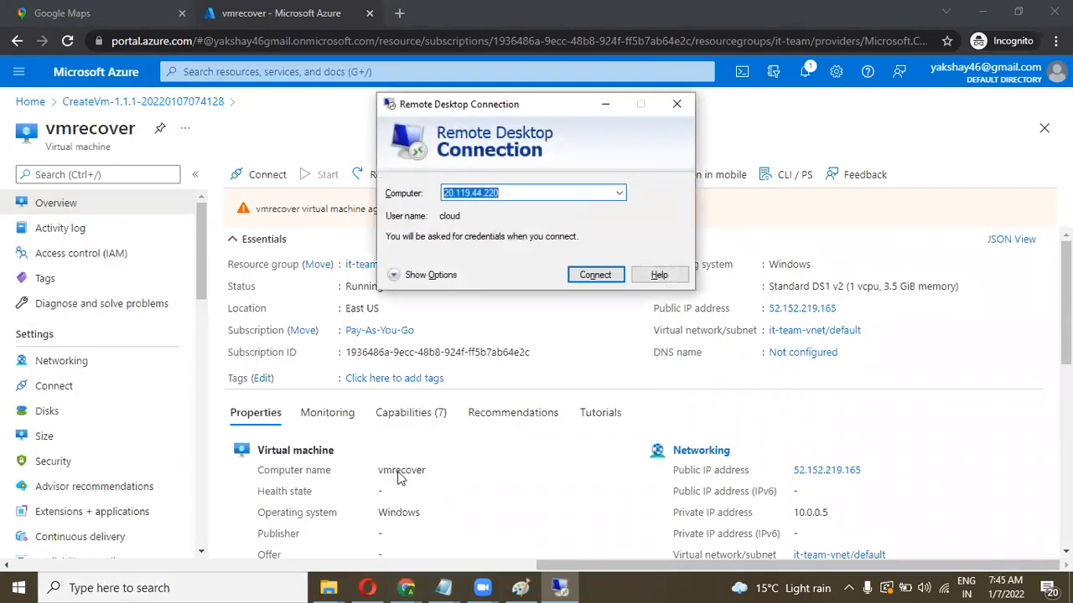
{"action": "key", "text": "ctrl+v"}
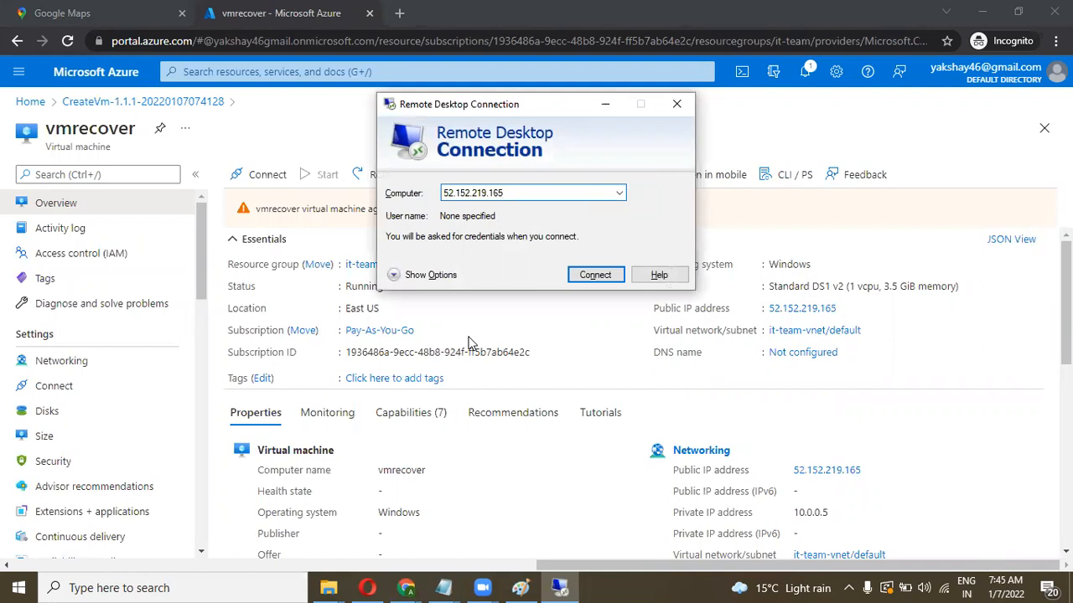
{"action": "key", "text": "Return"}
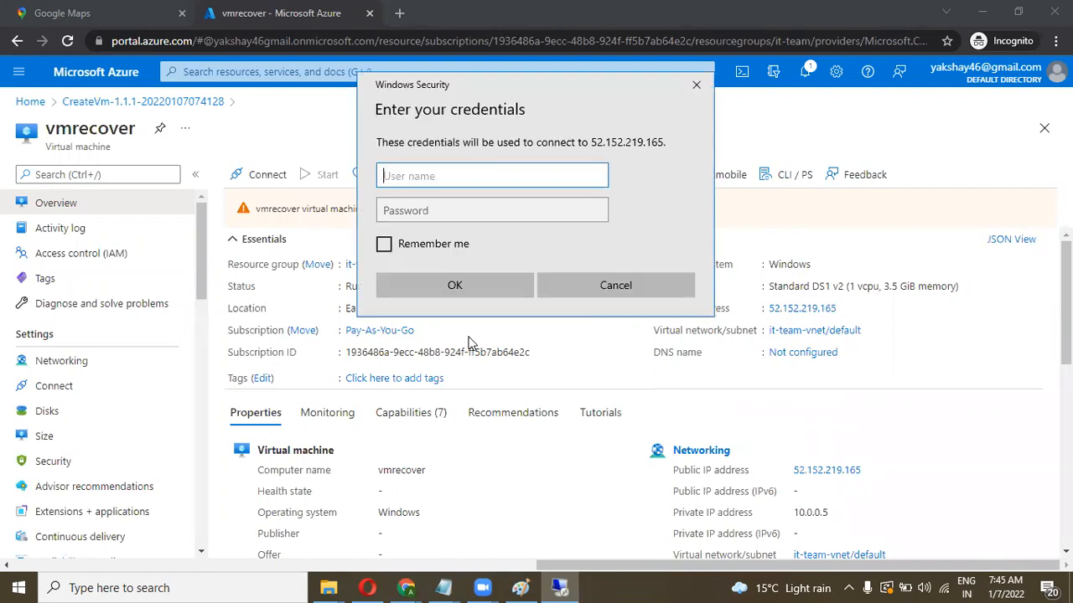
{"action": "key", "text": "Tab"}
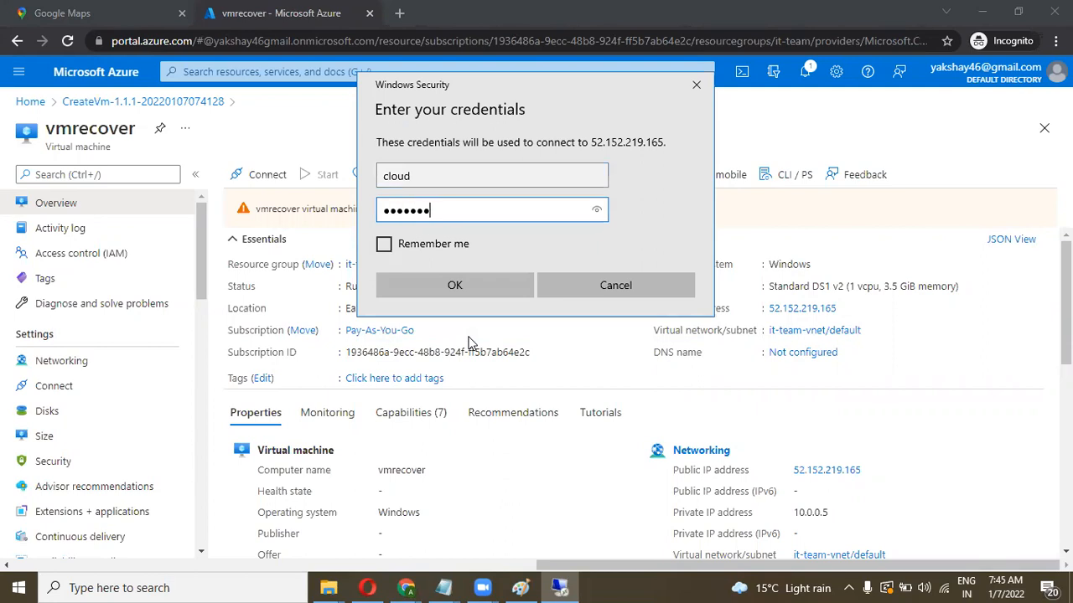
{"action": "left_click", "coordinate": [488, 289]}
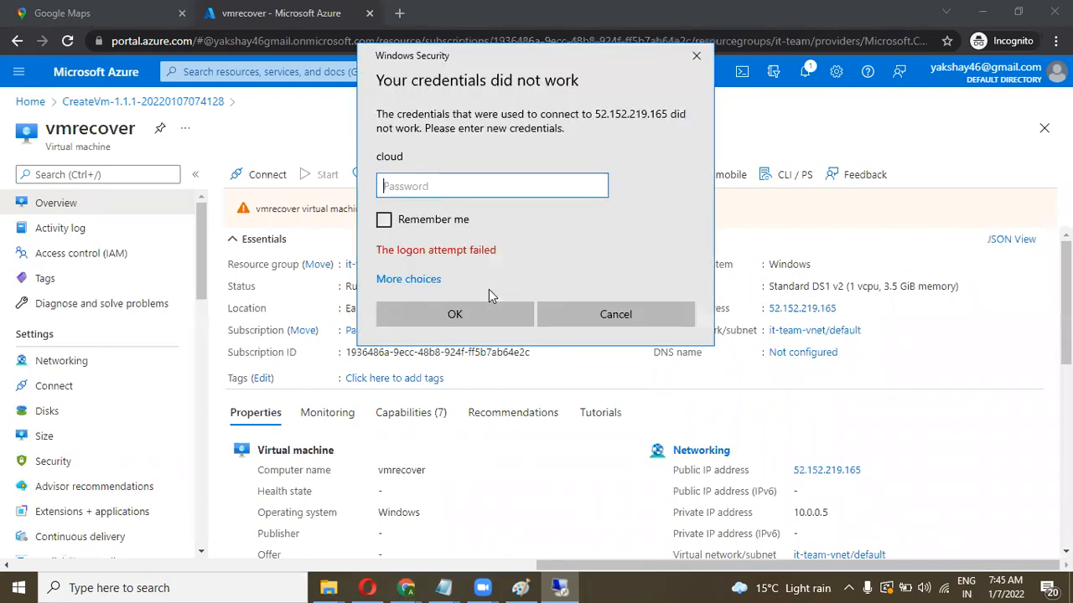
{"action": "key", "text": "Caps_Lock"}
{"action": "key", "text": "Caps_Lock"}
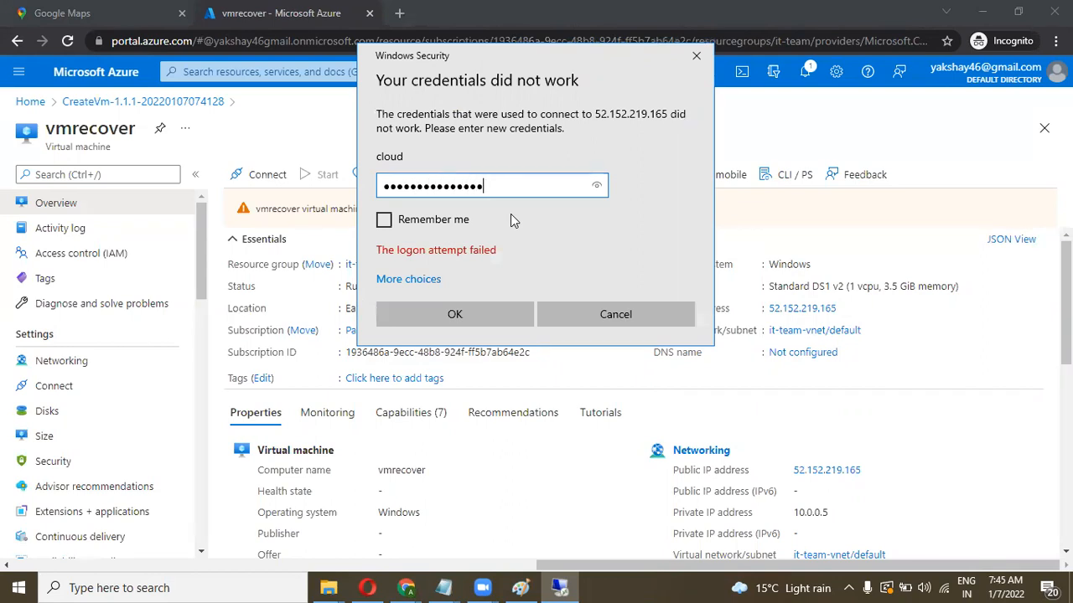
{"action": "left_click", "coordinate": [471, 315]}
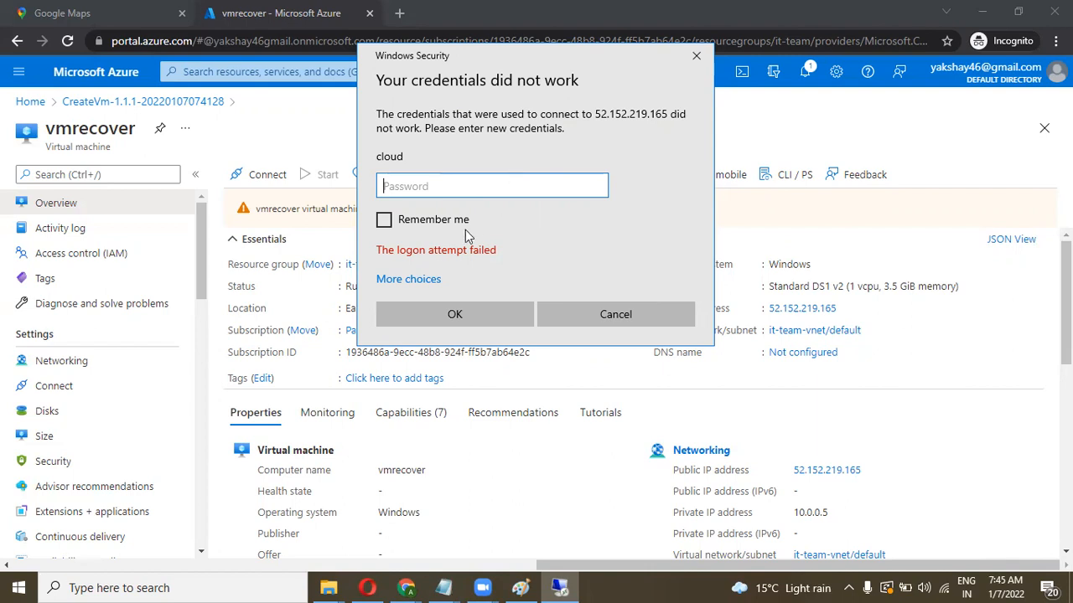
{"action": "key", "text": "Caps_Lock"}
{"action": "type", "text": "•"}
{"action": "key", "text": "Caps_Lock"}
{"action": "type", "text": "••••••••••••••"}
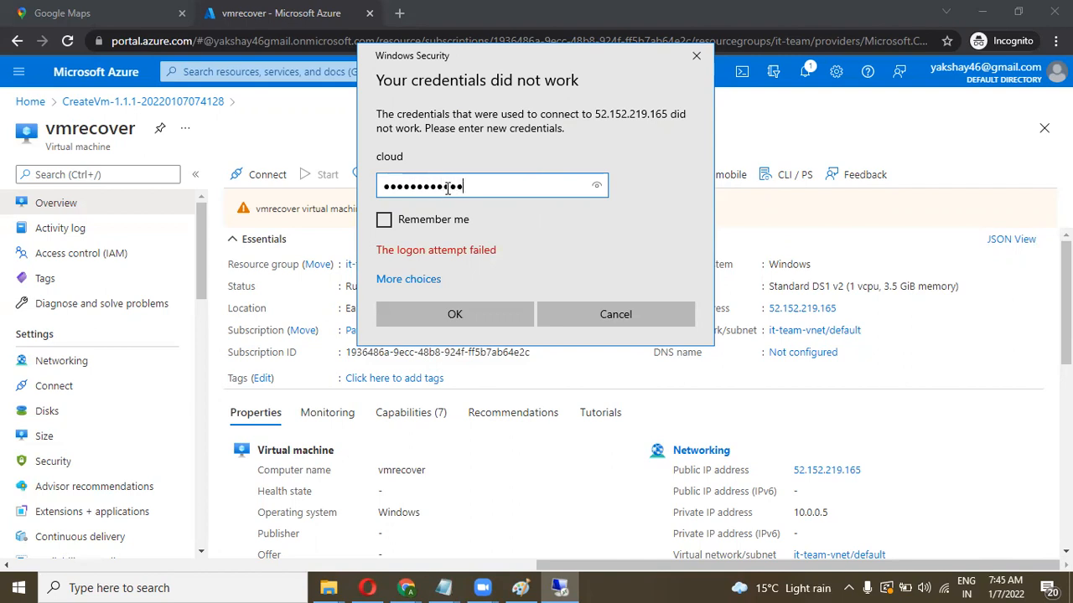
{"action": "left_click", "coordinate": [453, 313]}
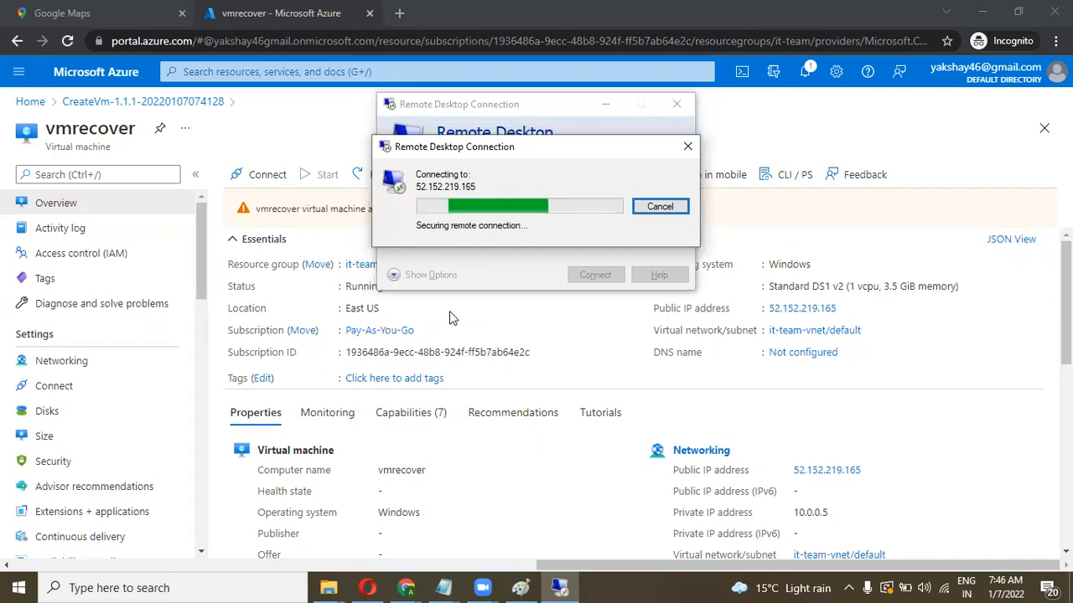
{"action": "left_click", "coordinate": [589, 319]}
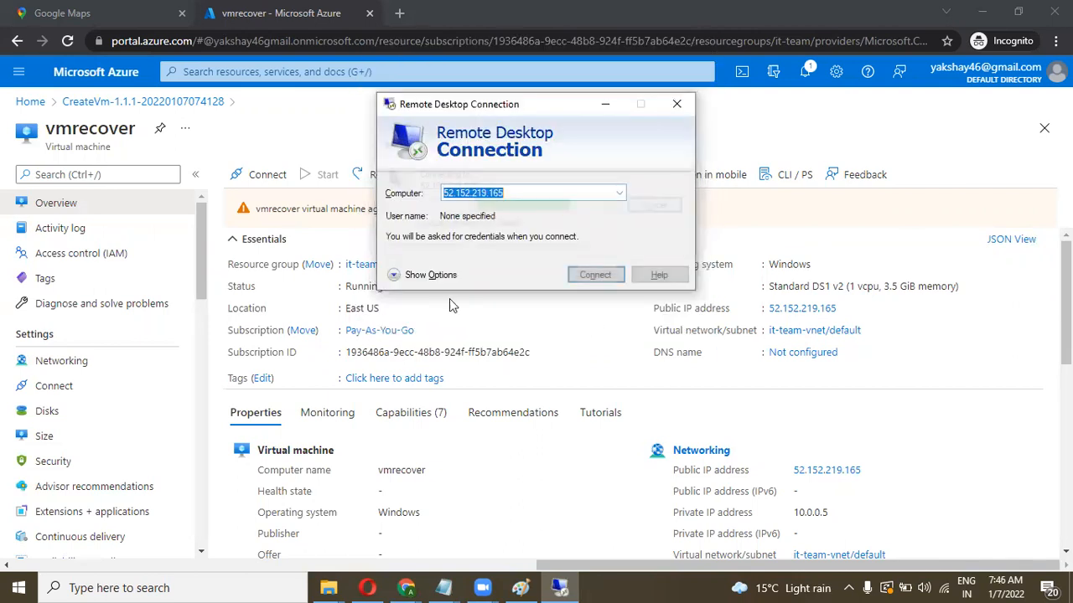
{"action": "left_click", "coordinate": [677, 103]}
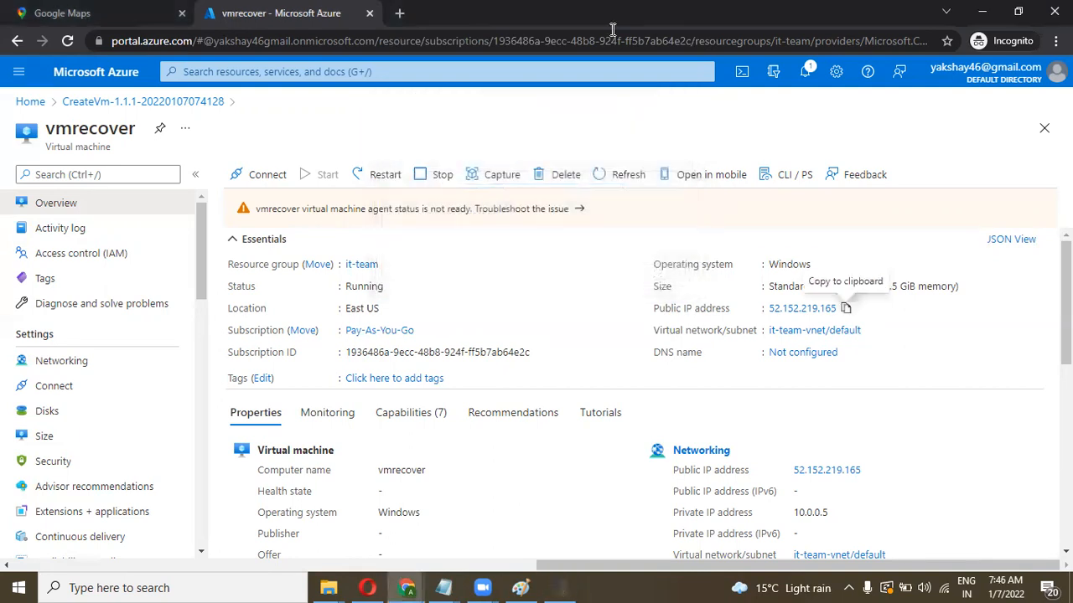
{"action": "left_click", "coordinate": [846, 308]}
{"action": "left_click", "coordinate": [271, 586]}
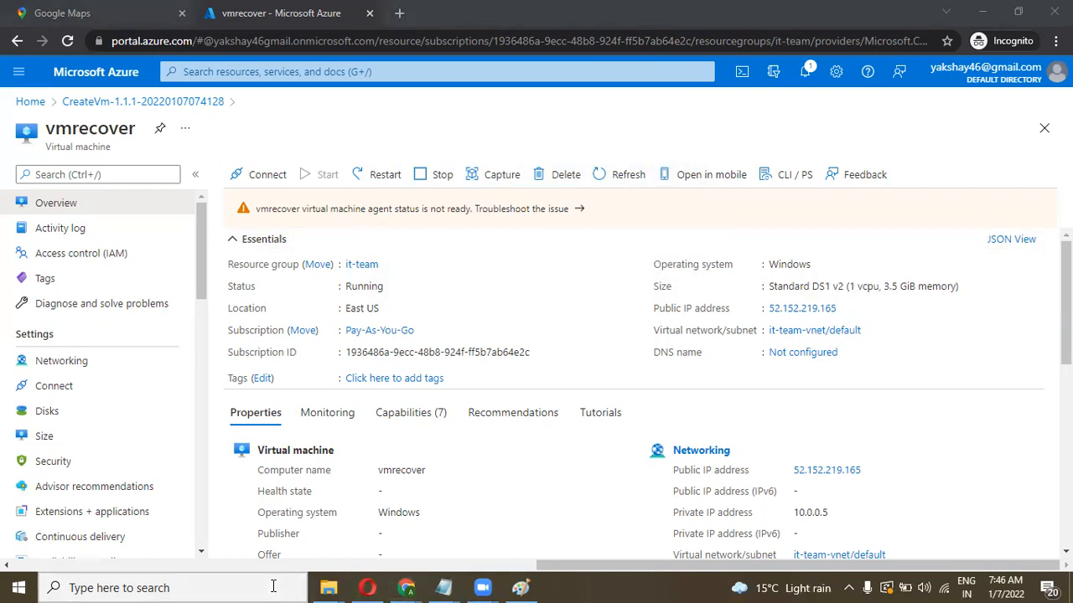
{"action": "type", "text": "rdp"}
{"action": "key", "text": "Return"}
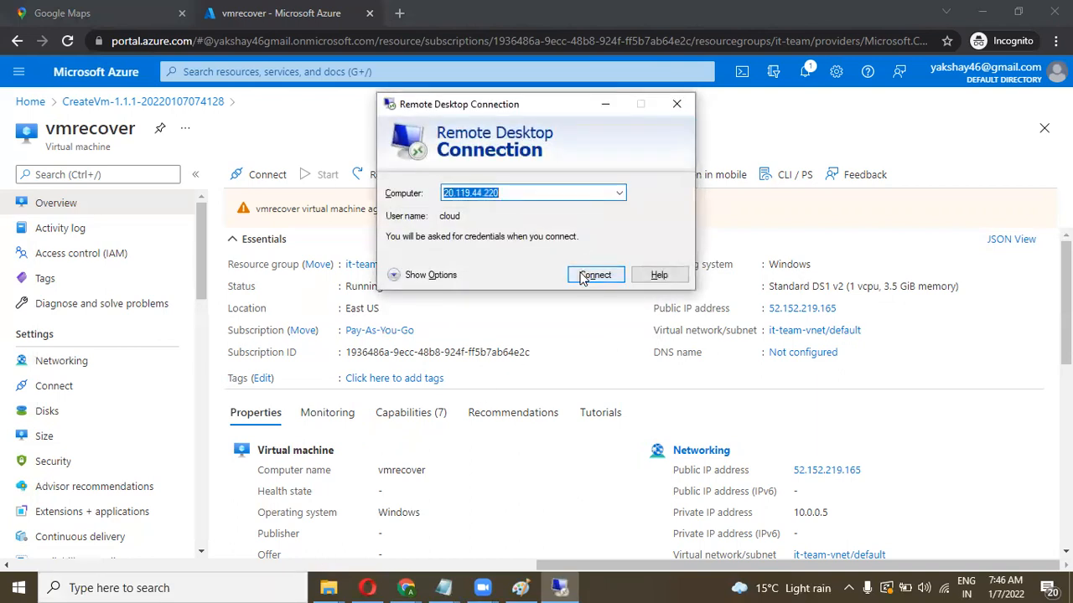
{"action": "key", "text": "ctrl+v"}
{"action": "left_click", "coordinate": [590, 274]}
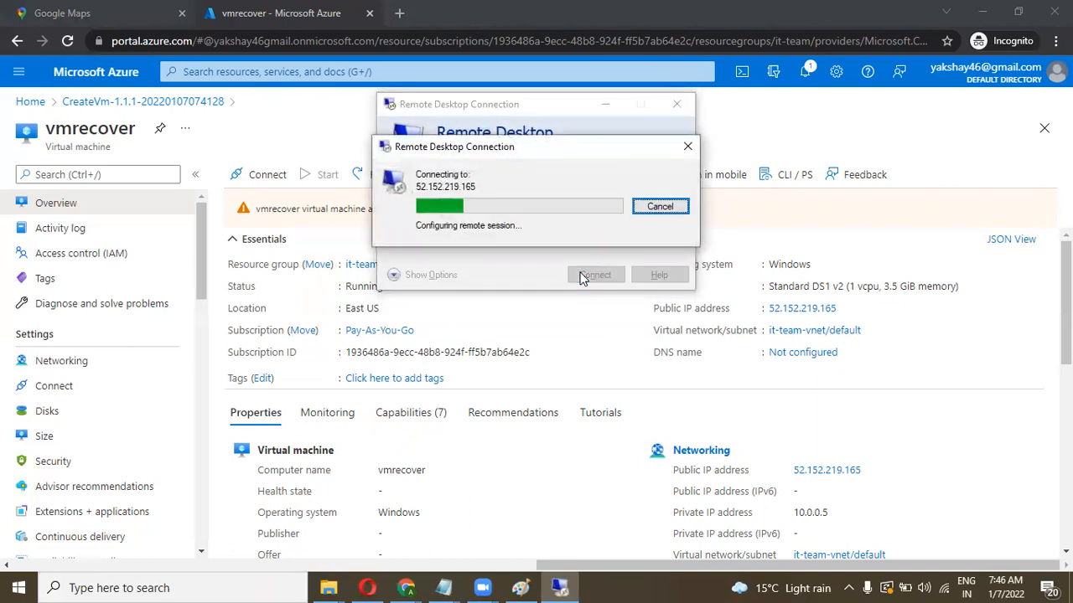
{"action": "type", "text": "c"}
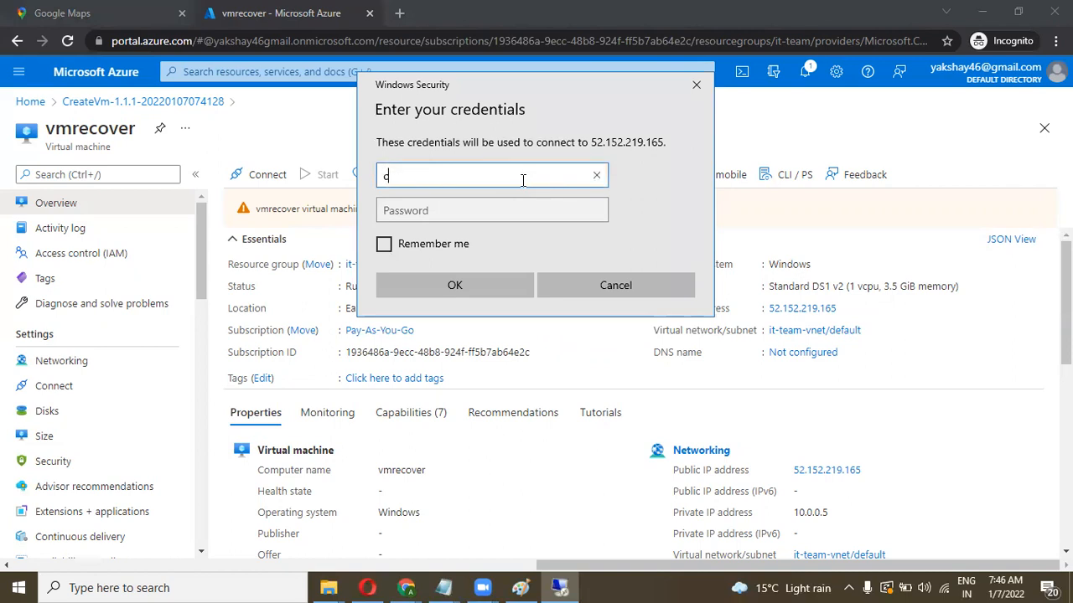
{"action": "type", "text": "loudakshay"}
{"action": "key", "text": "Tab"}
{"action": "key", "text": "Caps_Lock"}
{"action": "type", "text": "●"}
{"action": "key", "text": "Caps_Lock"}
{"action": "type", "text": "●"}
{"action": "left_click", "coordinate": [521, 177]}
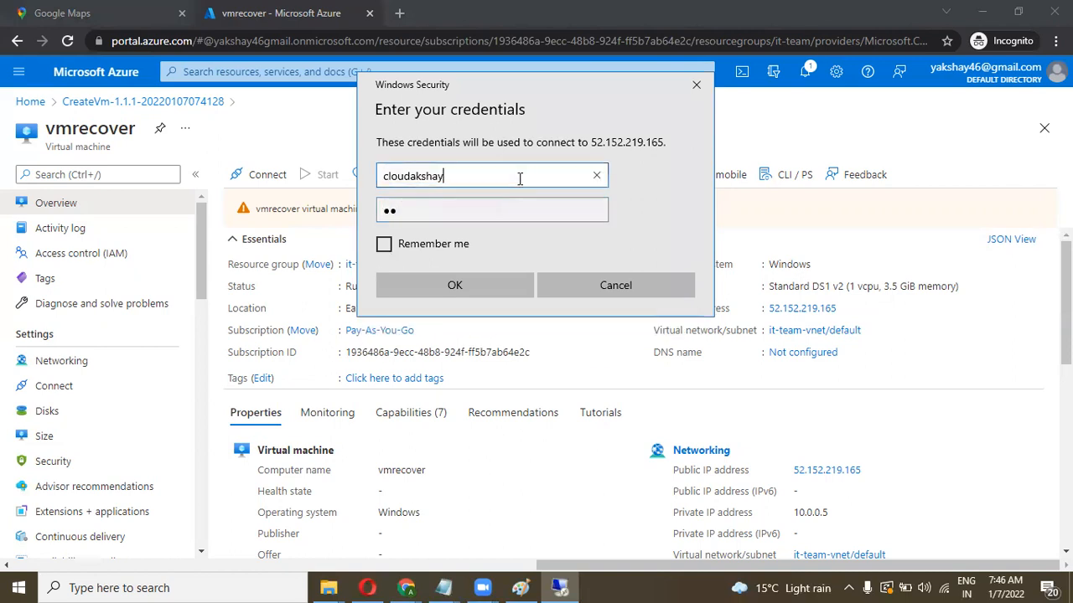
{"action": "left_click_drag", "start_coordinate": [444, 177], "coordinate": [403, 179]}
{"action": "key", "text": "BackSpace"}
{"action": "type", "text": "d"}
{"action": "key", "text": "Tab"}
{"action": "key", "text": "Caps_Lock"}
{"action": "type", "text": "●"}
{"action": "key", "text": "Caps_Lock"}
{"action": "type", "text": "●●●●●●●●●"}
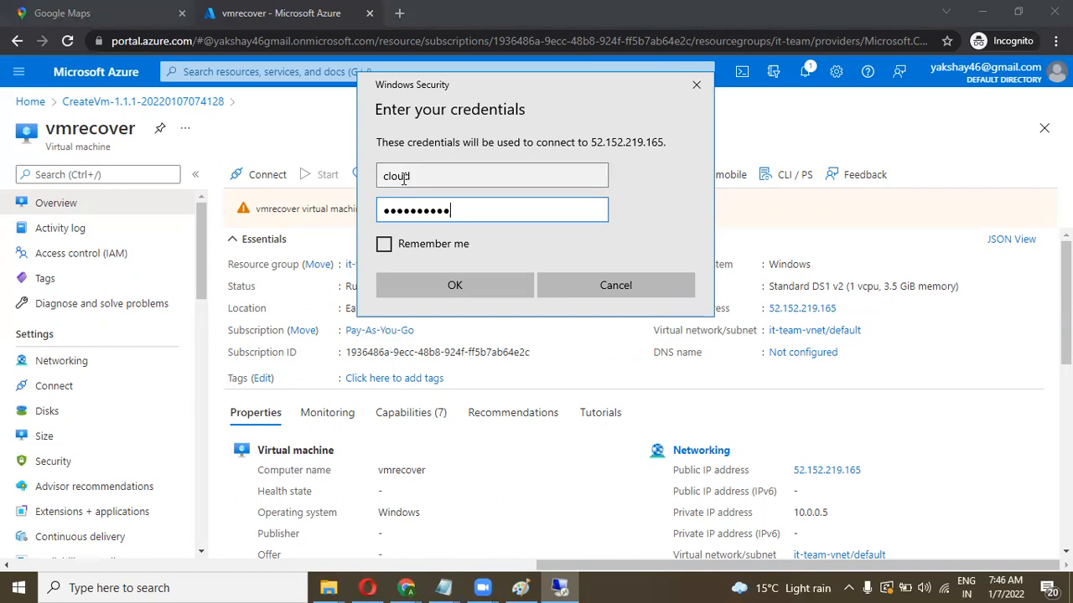
{"action": "type", "text": "●●●●"}
{"action": "key", "text": "Return"}
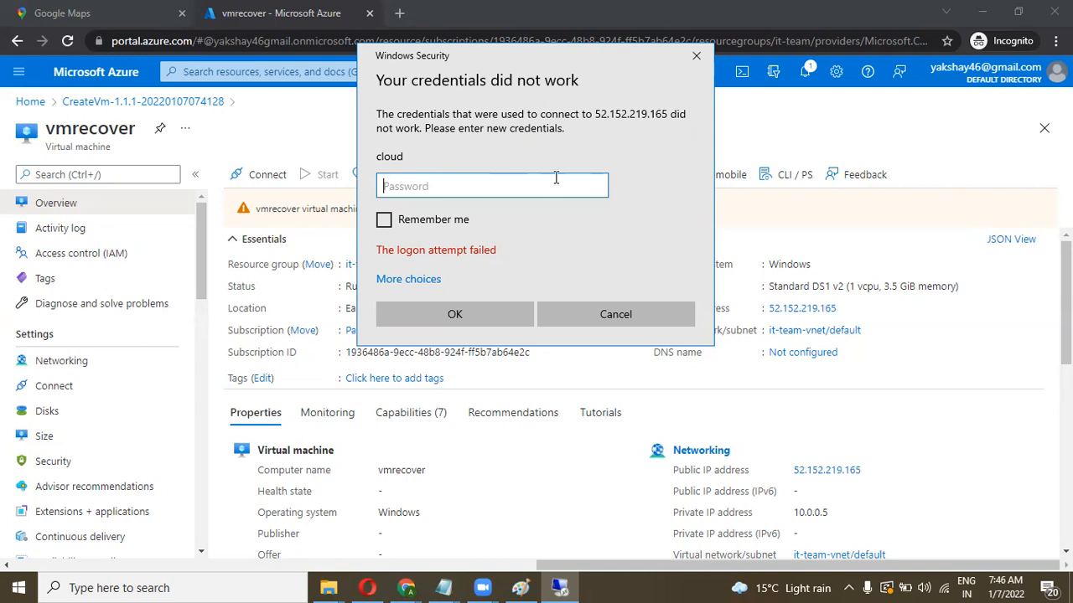
{"action": "left_click", "coordinate": [615, 313]}
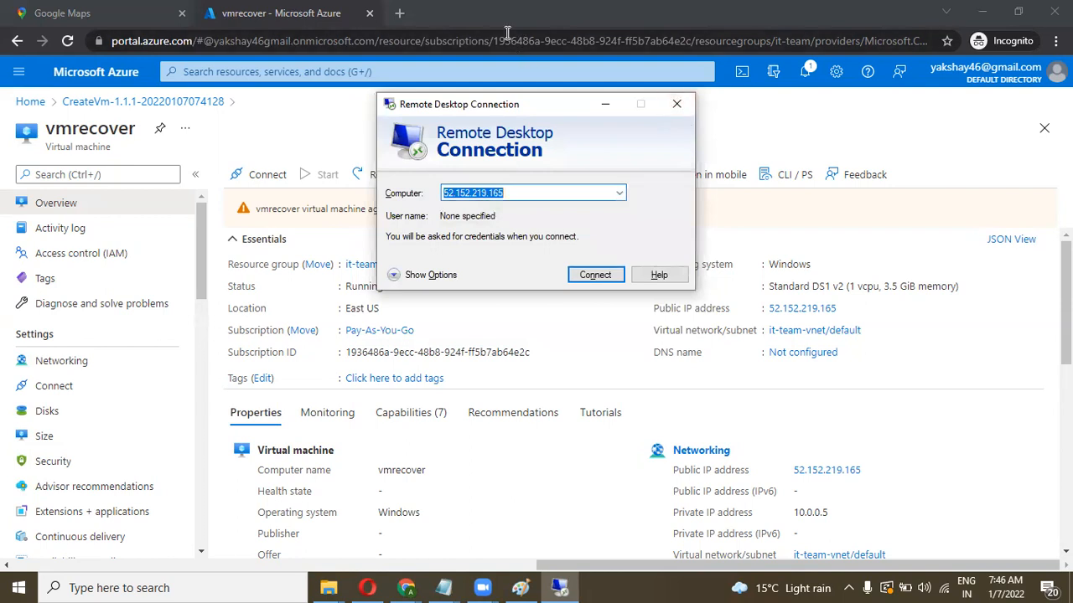
{"action": "left_click", "coordinate": [683, 105]}
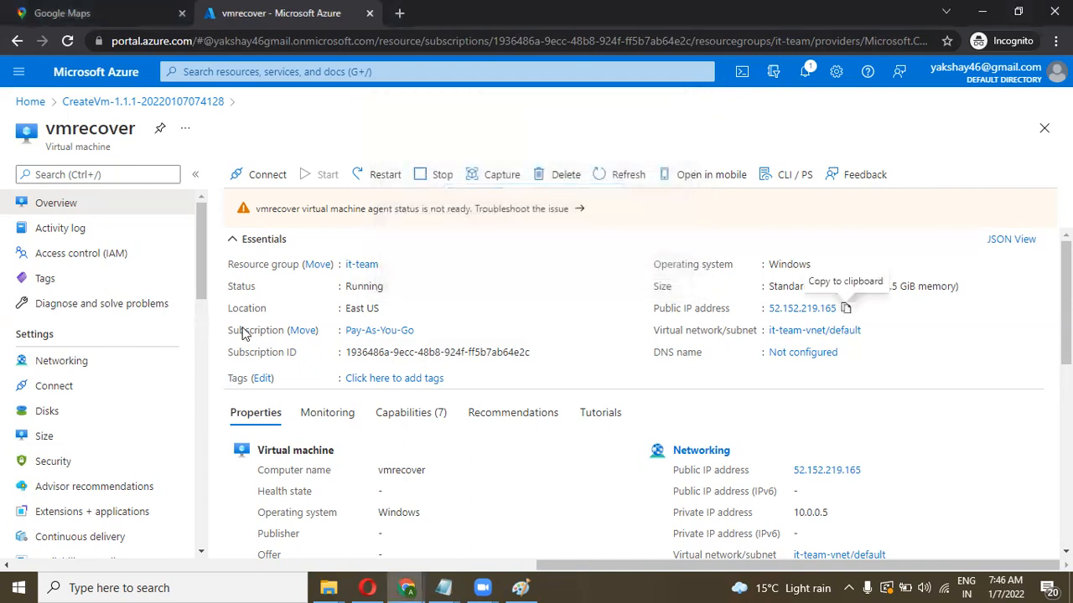
Step: On the vmrecover Reset password page, enter the admin username and a new confirmed password, then apply it
{"action": "scroll", "coordinate": [201, 459], "scroll_direction": "down", "scroll_amount": 5}
{"action": "scroll", "coordinate": [201, 459], "scroll_direction": "down", "scroll_amount": 5}
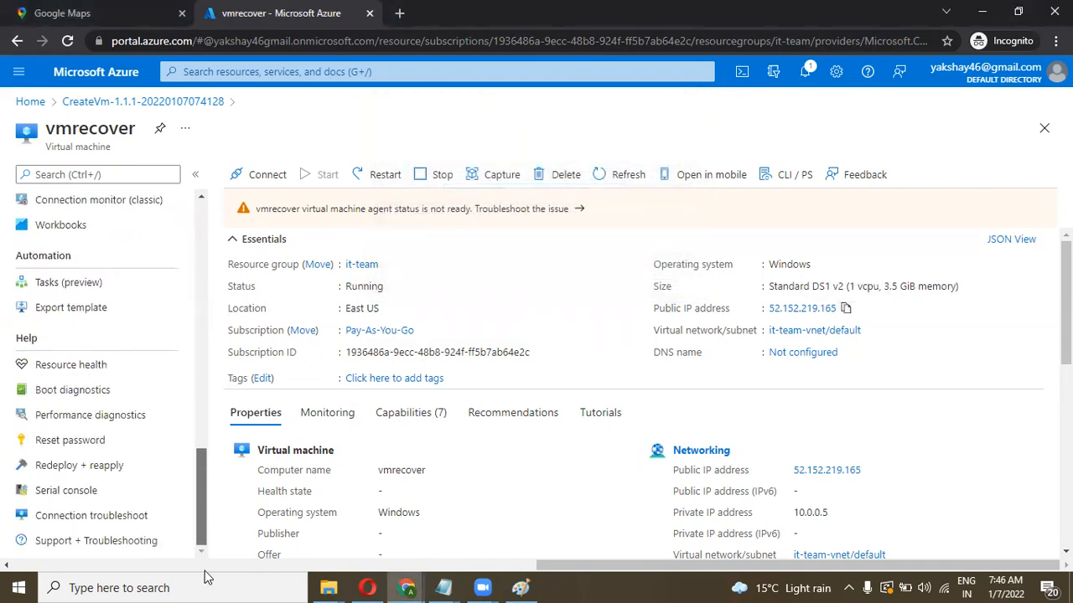
{"action": "left_click", "coordinate": [109, 440]}
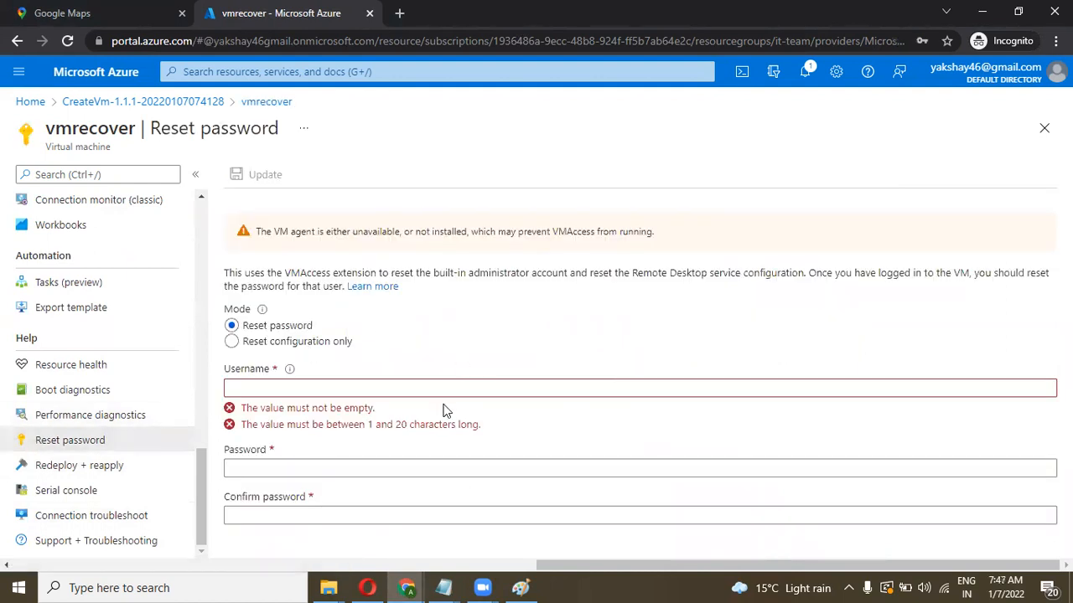
{"action": "left_click", "coordinate": [432, 386]}
{"action": "type", "text": "akshay"}
{"action": "key", "text": "Tab"}
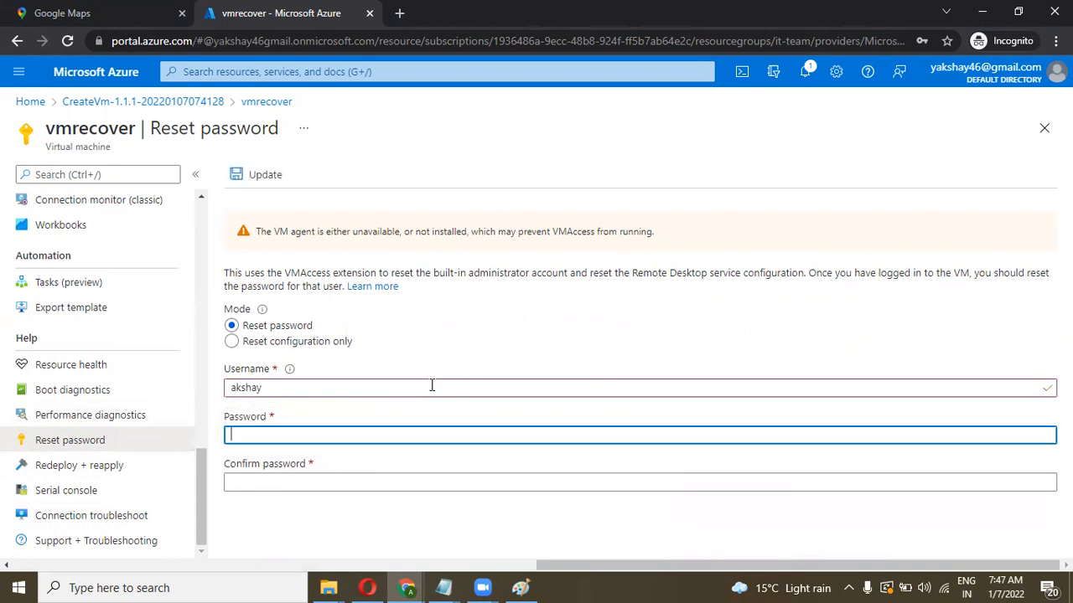
{"action": "type", "text": "•••••••"}
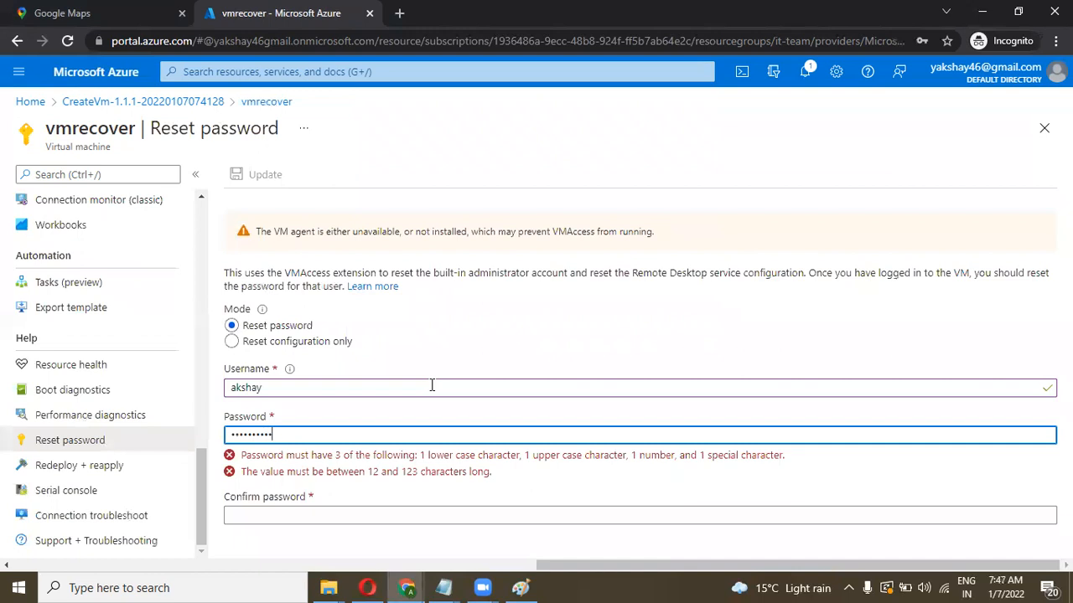
{"action": "key", "text": "ctrl+a"}
{"action": "key", "text": "BackSpace"}
{"action": "type", "text": "•••"}
{"action": "key", "text": "Tab"}
{"action": "type", "text": "•••••••••"}
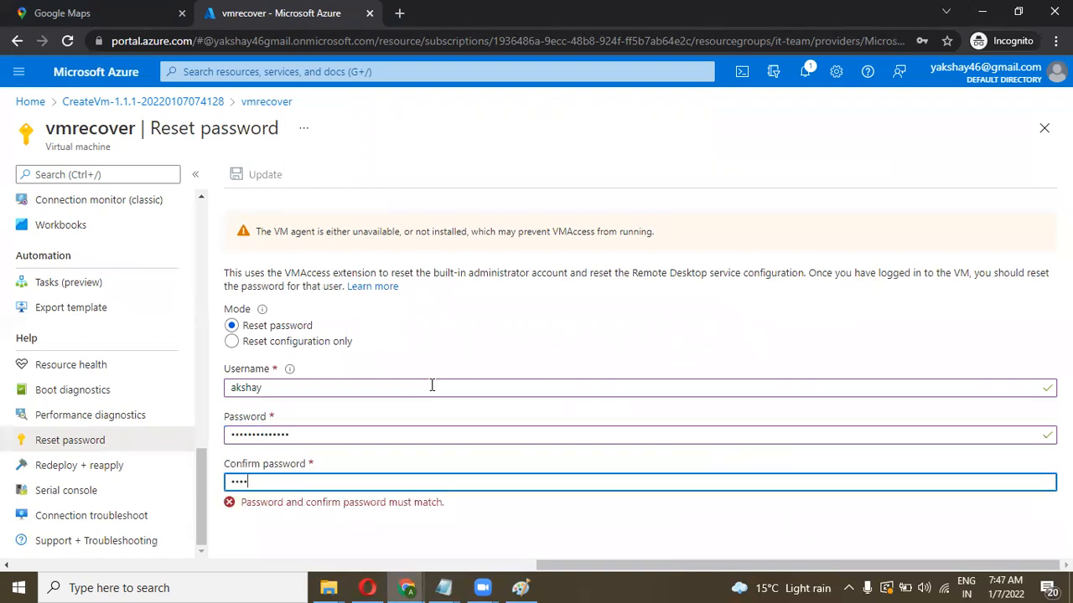
{"action": "type", "text": "•••••"}
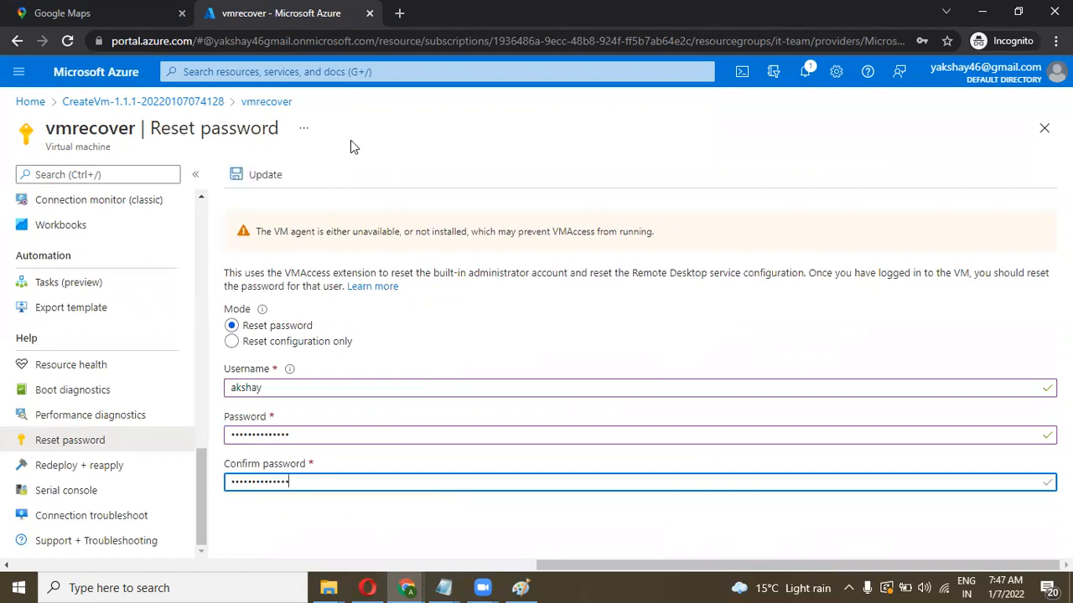
{"action": "left_click", "coordinate": [276, 175]}
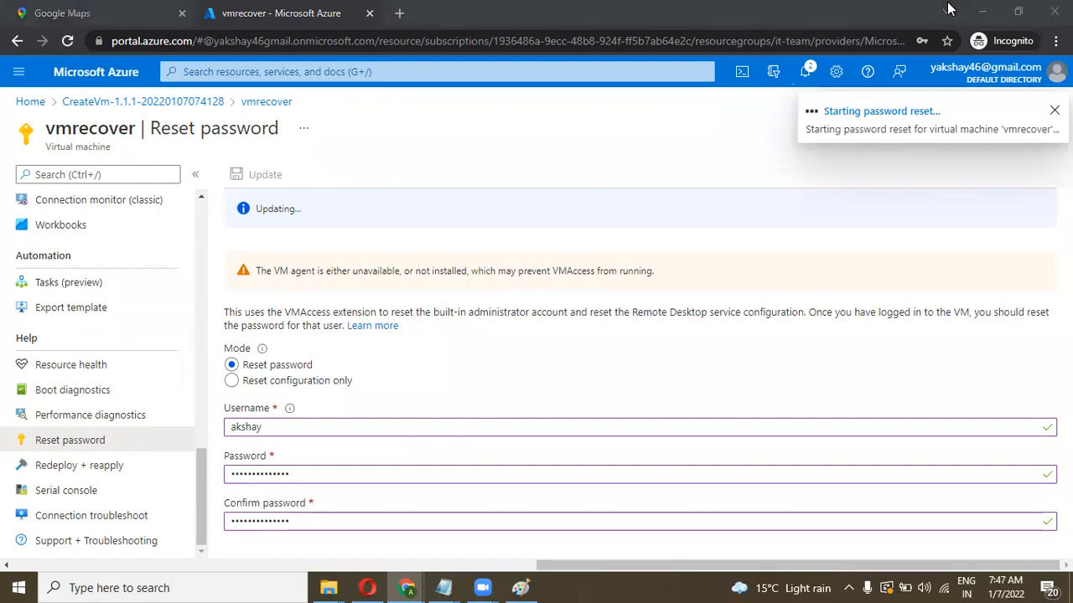
Step: Check the notifications for the 'Successfully reset password' message
{"action": "left_click", "coordinate": [804, 71]}
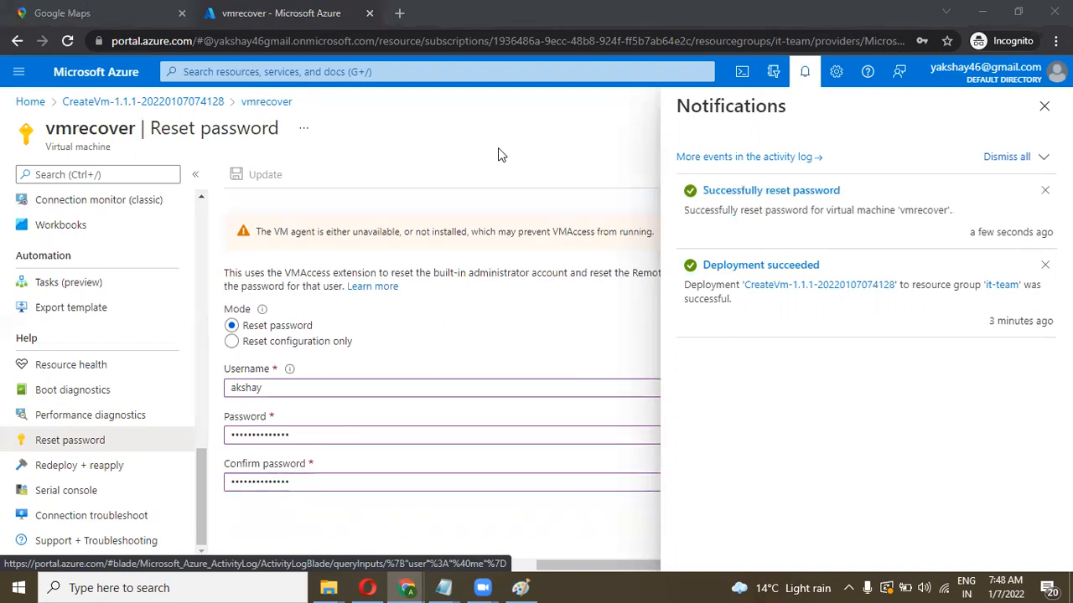
{"action": "left_click", "coordinate": [563, 149]}
{"action": "scroll", "coordinate": [202, 249], "scroll_direction": "up", "scroll_amount": 5}
{"action": "scroll", "coordinate": [201, 248], "scroll_direction": "up", "scroll_amount": 5}
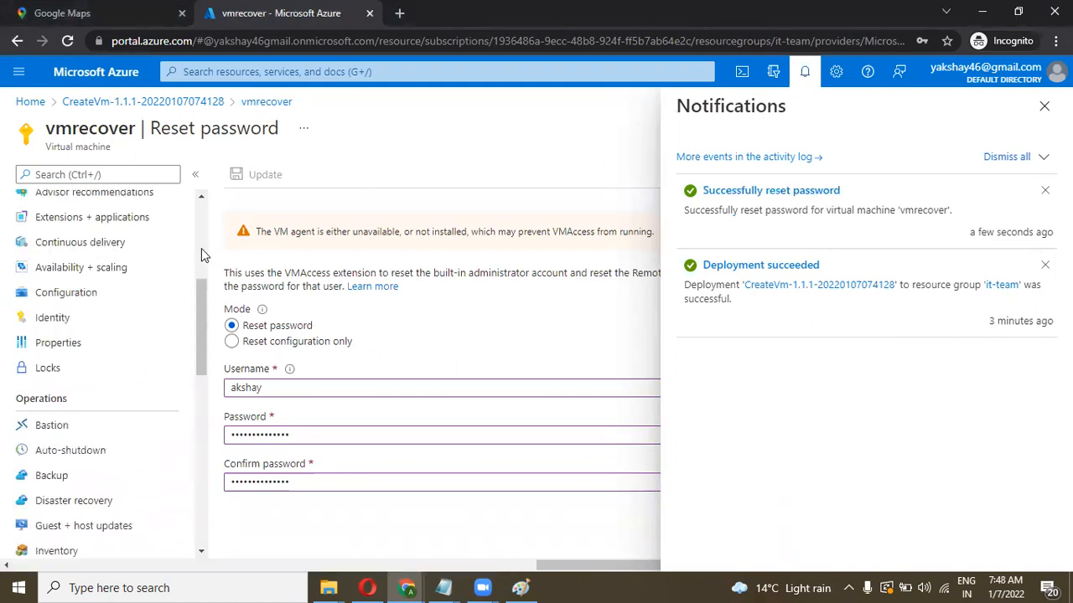
Step: Return to the vmrecover Overview and copy its public IP address
{"action": "left_click", "coordinate": [52, 209]}
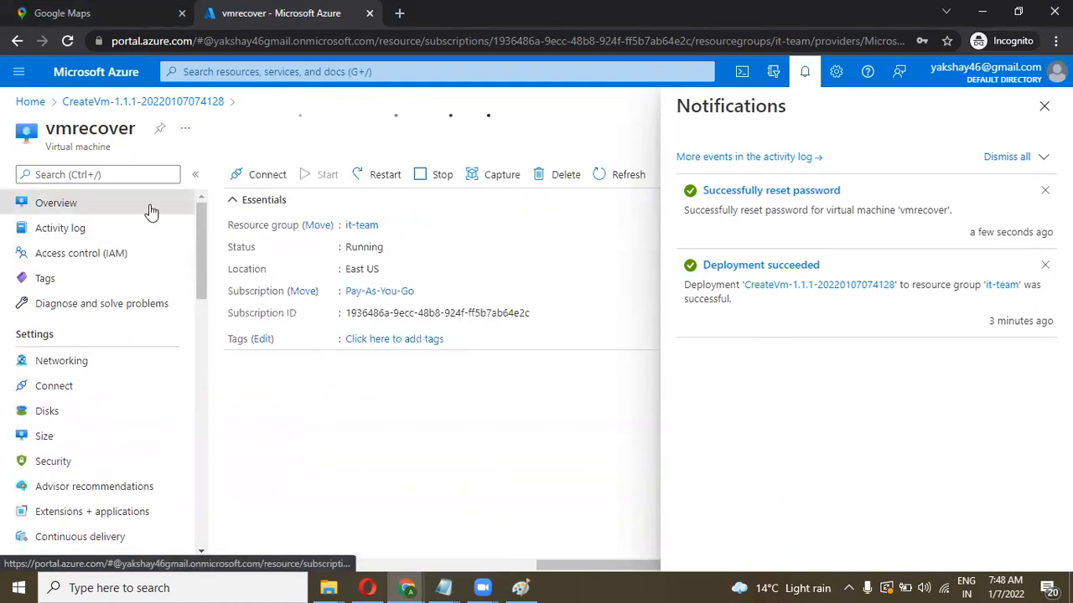
{"action": "left_click", "coordinate": [1044, 105]}
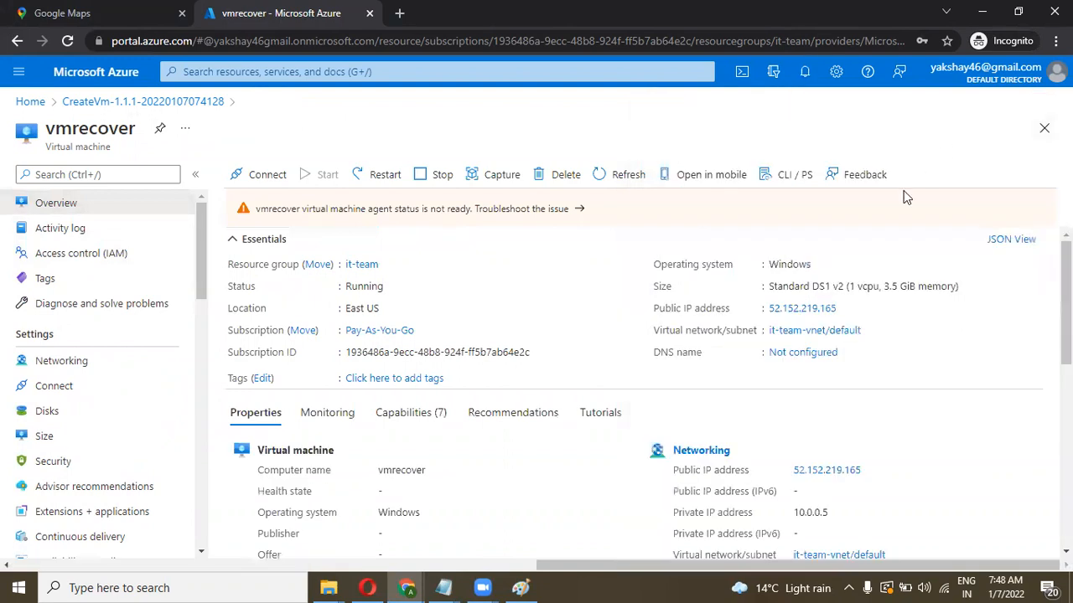
{"action": "left_click", "coordinate": [845, 309]}
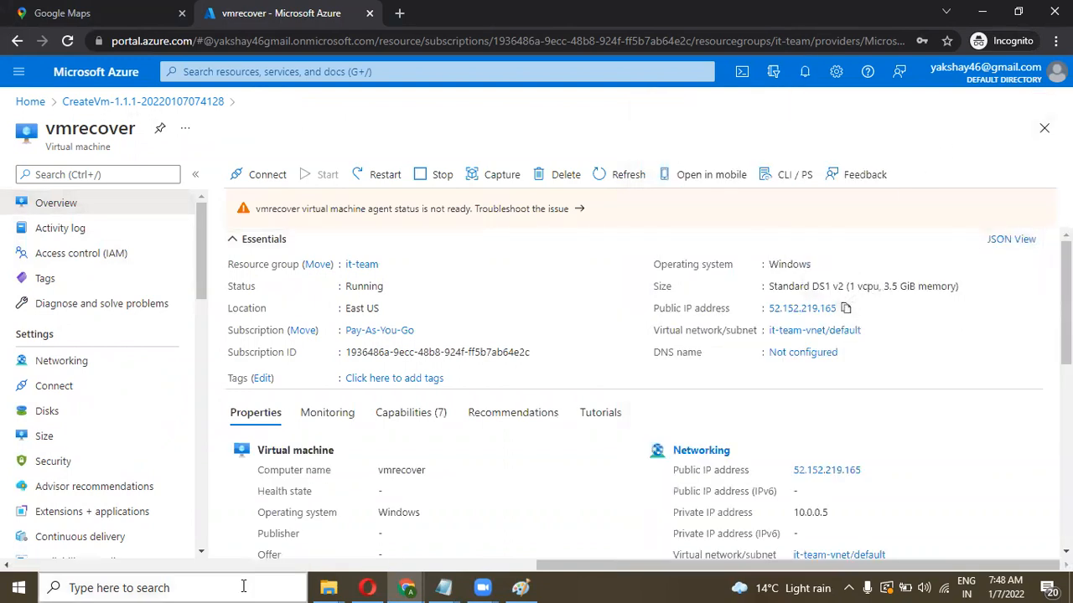
Step: Connect Remote Desktop to 52.152.219.165 with the reset admin credentials and accept the certificate warning
{"action": "left_click", "coordinate": [210, 587]}
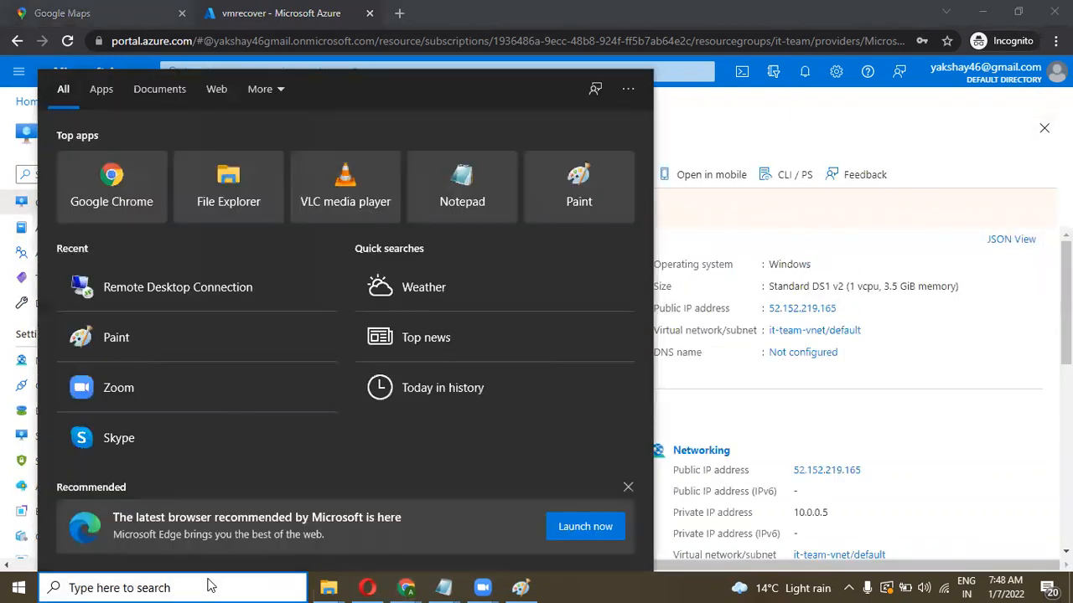
{"action": "type", "text": "rdp"}
{"action": "key", "text": "Return"}
{"action": "key", "text": "ctrl+v"}
{"action": "key", "text": "Return"}
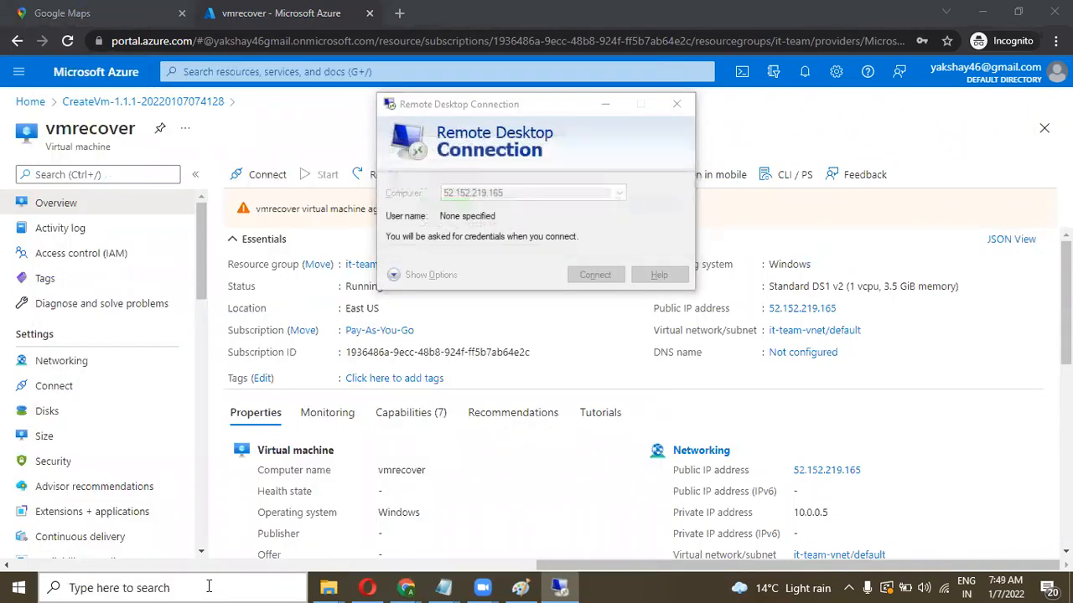
{"action": "type", "text": "akshay"}
{"action": "key", "text": "Tab"}
{"action": "type", "text": "*********"}
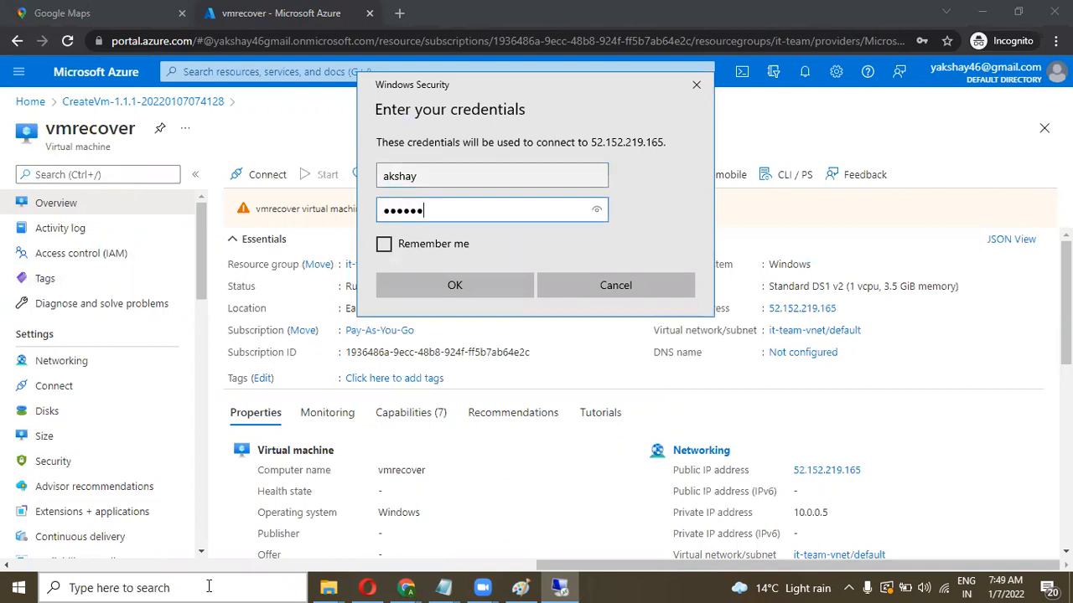
{"action": "type", "text": "*****"}
{"action": "key", "text": "Return"}
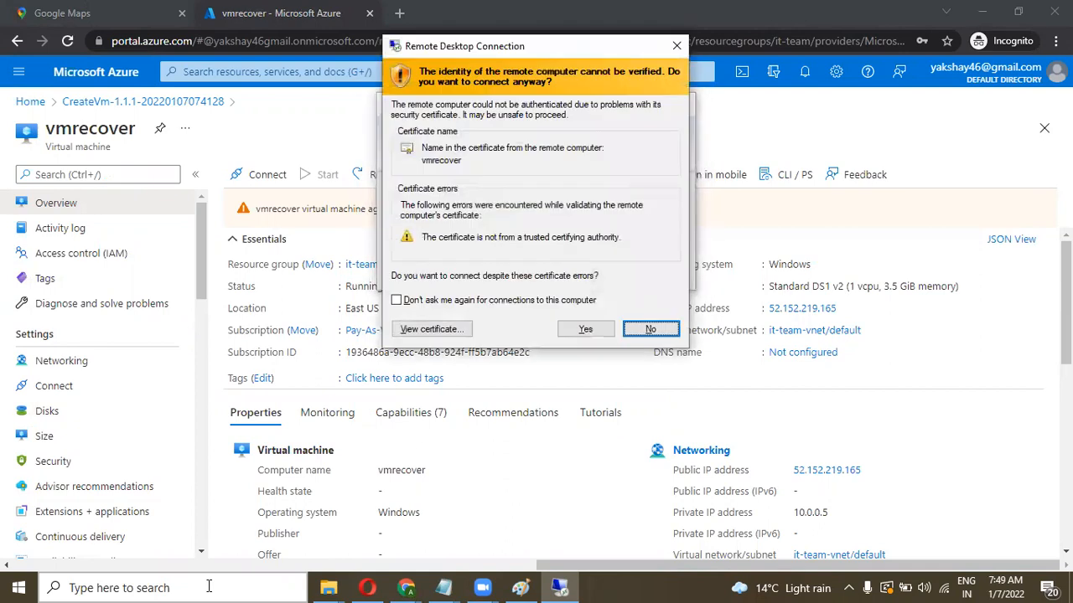
{"action": "left_click", "coordinate": [586, 330]}
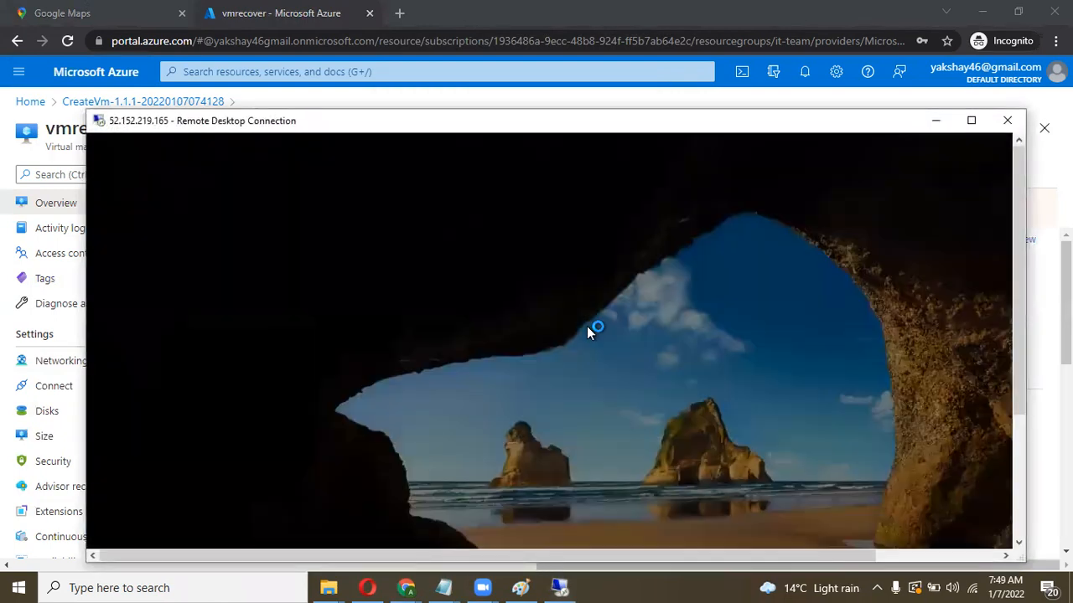
Step: Maximize the remote session window and answer No to network discoverability
{"action": "left_click", "coordinate": [972, 120]}
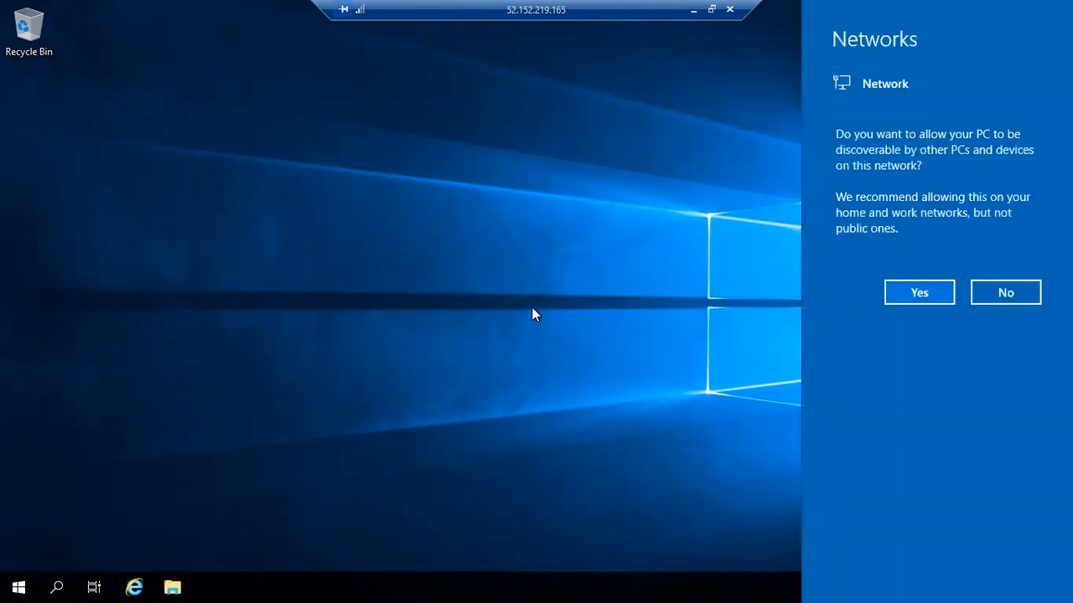
{"action": "left_click", "coordinate": [999, 295]}
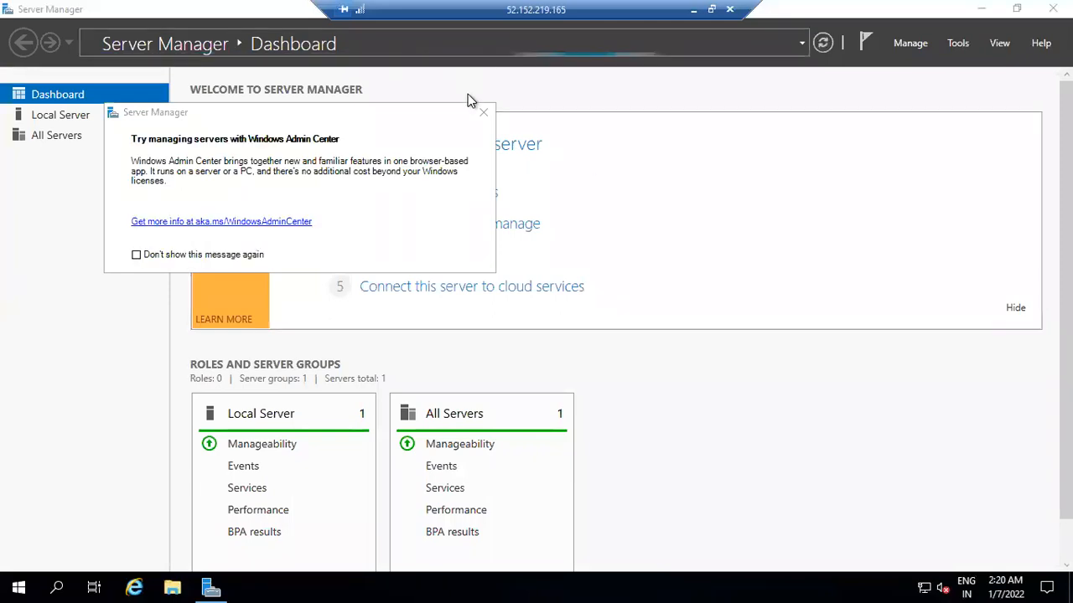
Step: Dismiss the Windows Admin Center popup, refresh the Server Manager dashboard, and launch Internet Explorer
{"action": "left_click", "coordinate": [481, 112]}
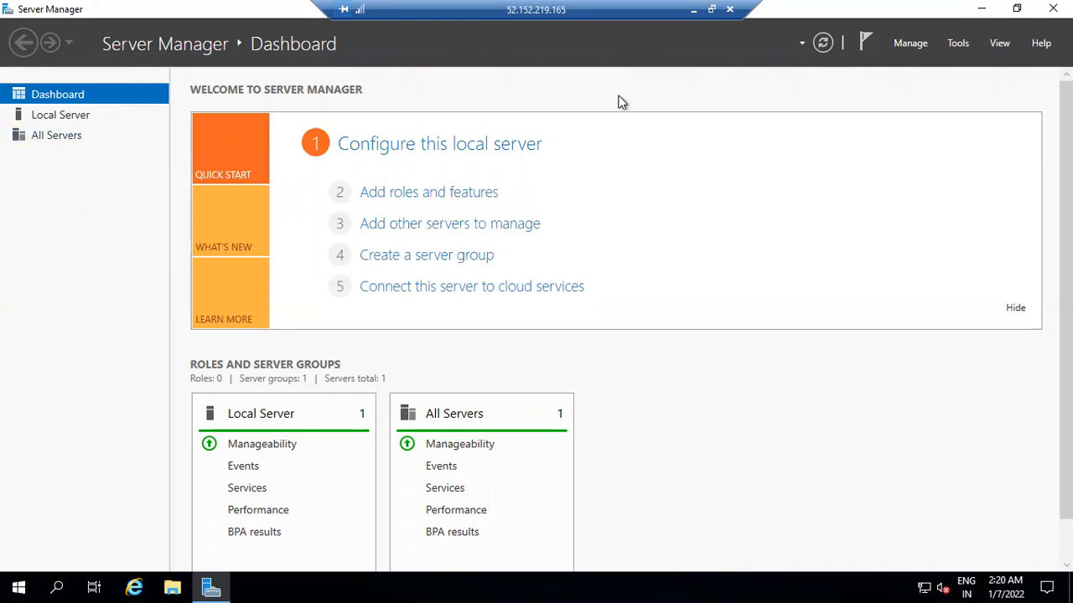
{"action": "left_click", "coordinate": [824, 44]}
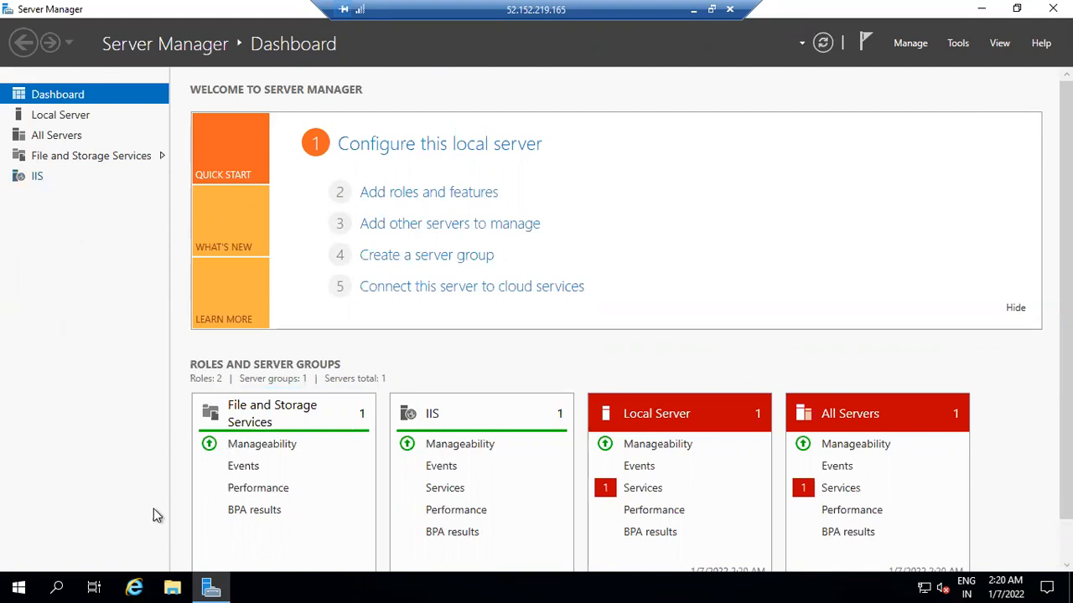
{"action": "left_click", "coordinate": [135, 583]}
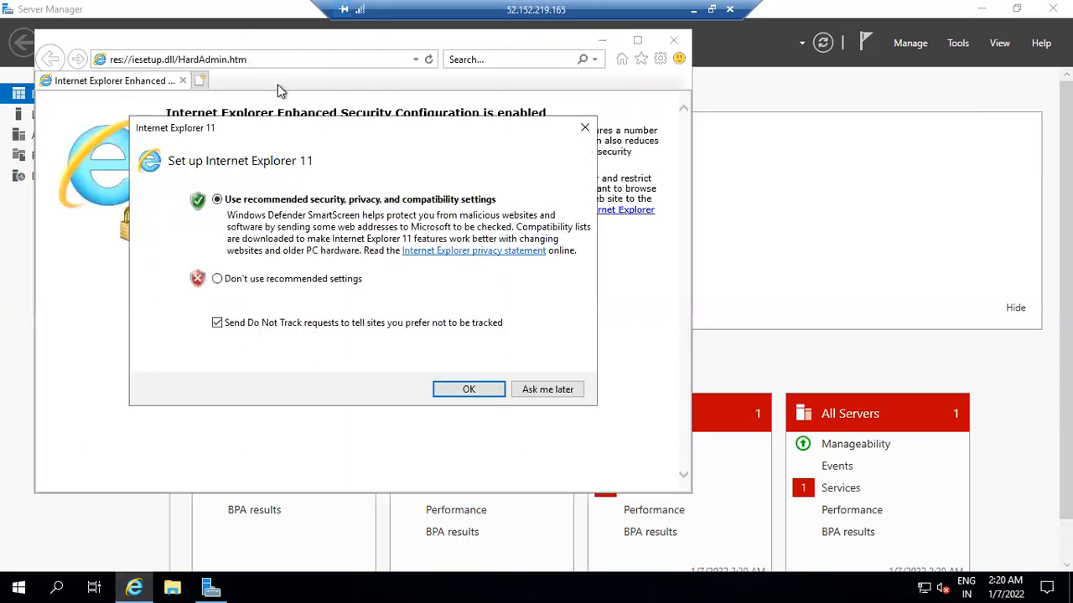
{"action": "left_click", "coordinate": [530, 390]}
{"action": "left_click", "coordinate": [270, 57]}
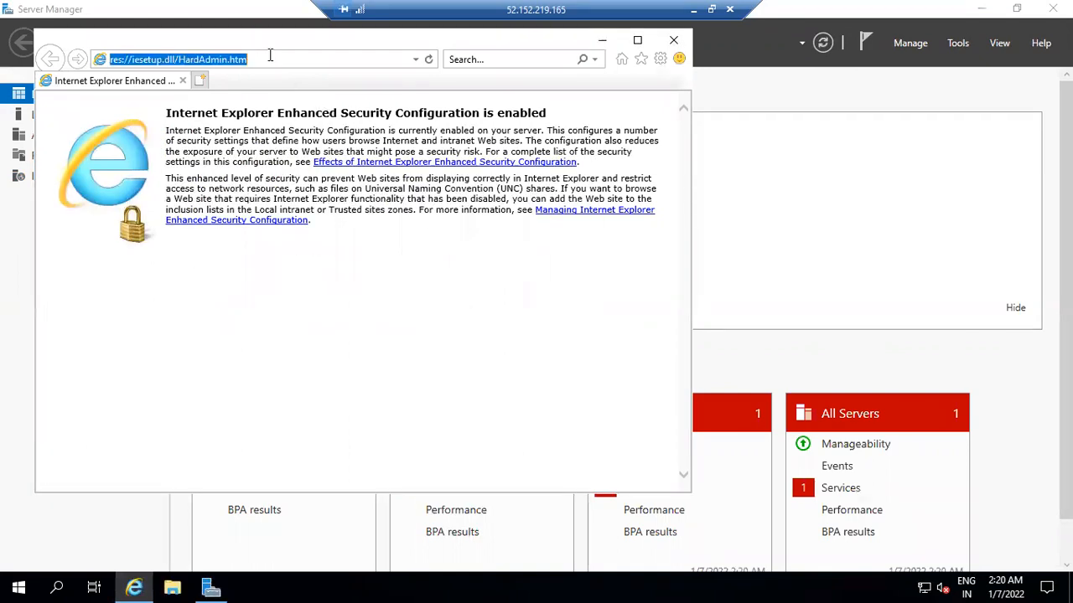
{"action": "type", "text": "loalhost"}
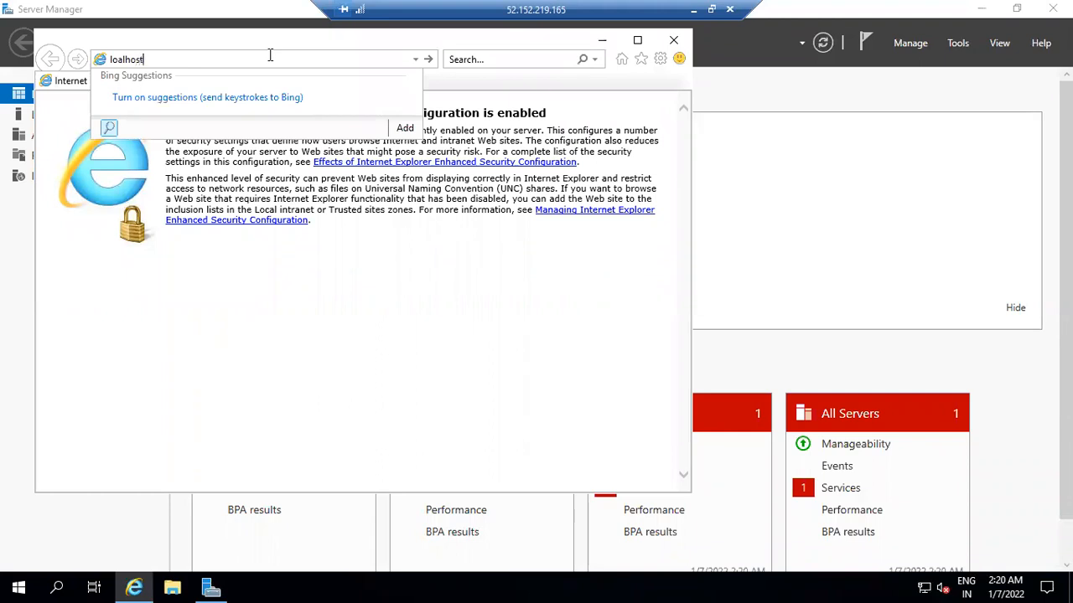
{"action": "key", "text": "Return"}
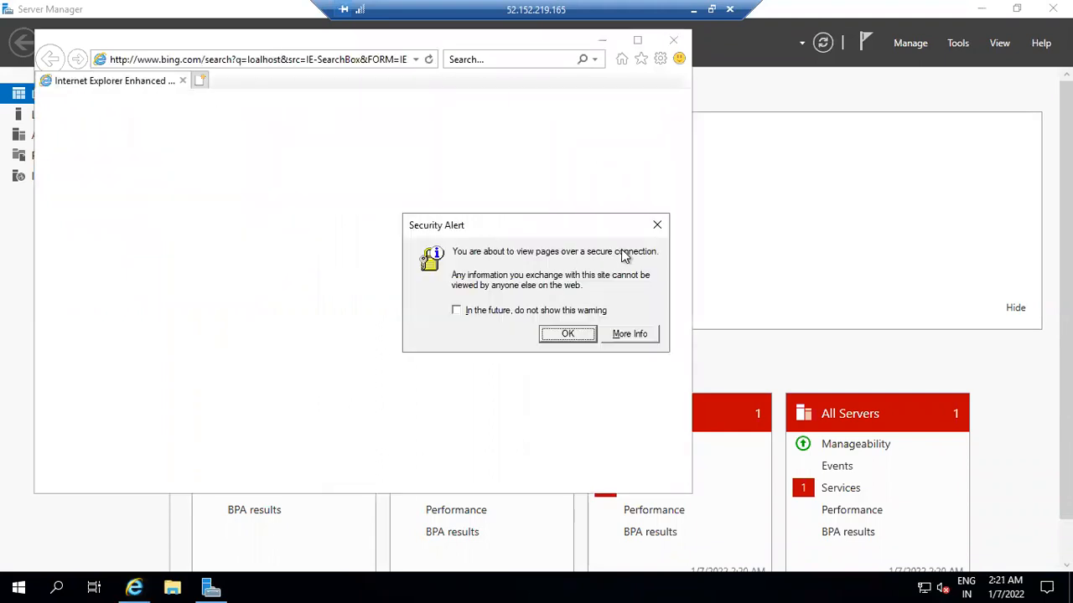
{"action": "left_click", "coordinate": [658, 225]}
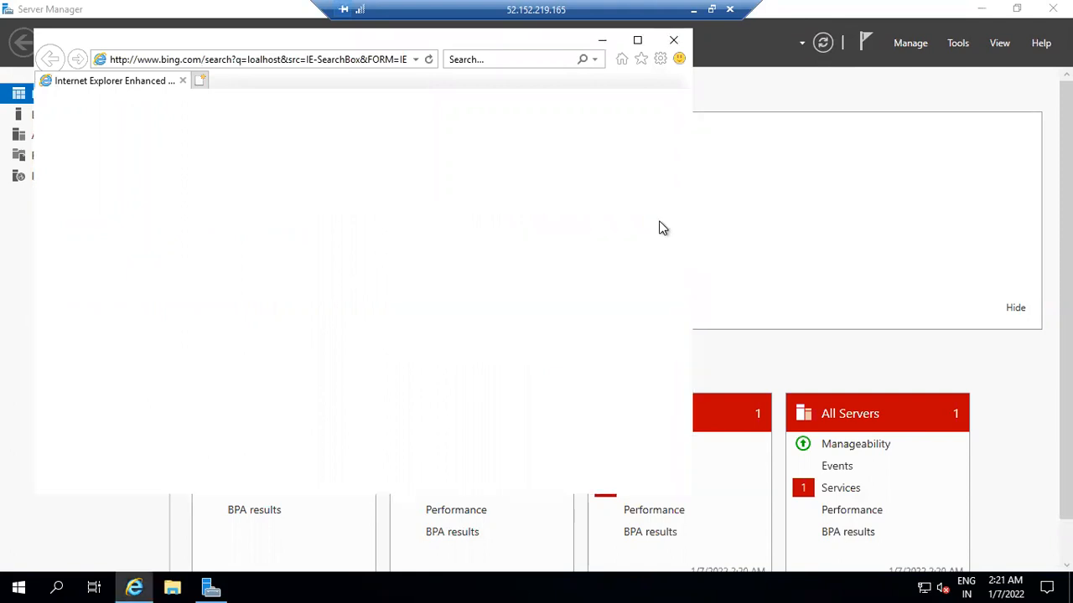
{"action": "left_click", "coordinate": [308, 64]}
{"action": "type", "text": "local"}
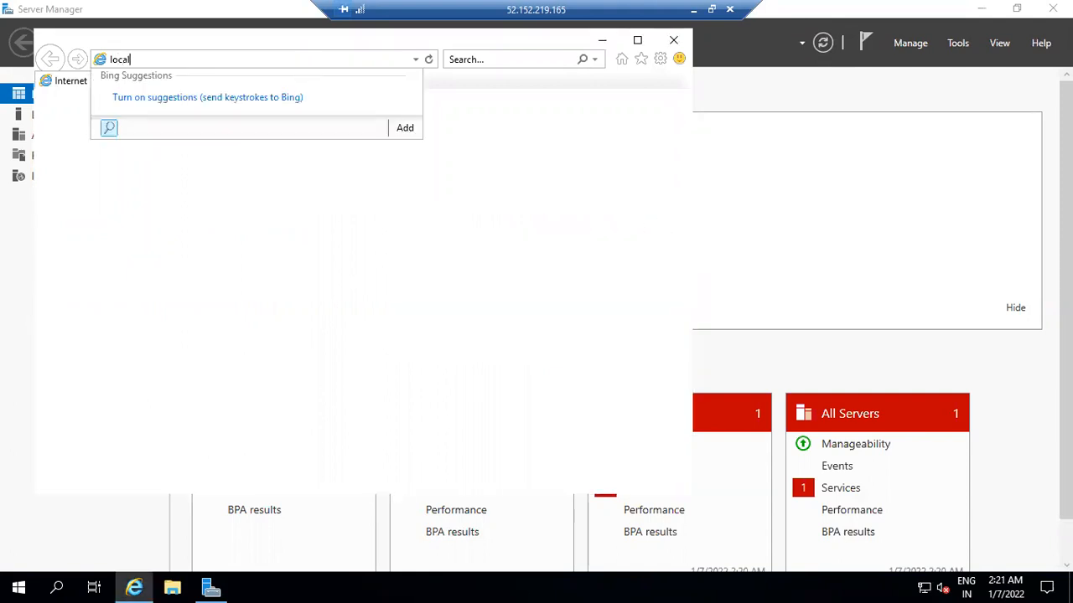
{"action": "type", "text": "host"}
{"action": "key", "text": "Return"}
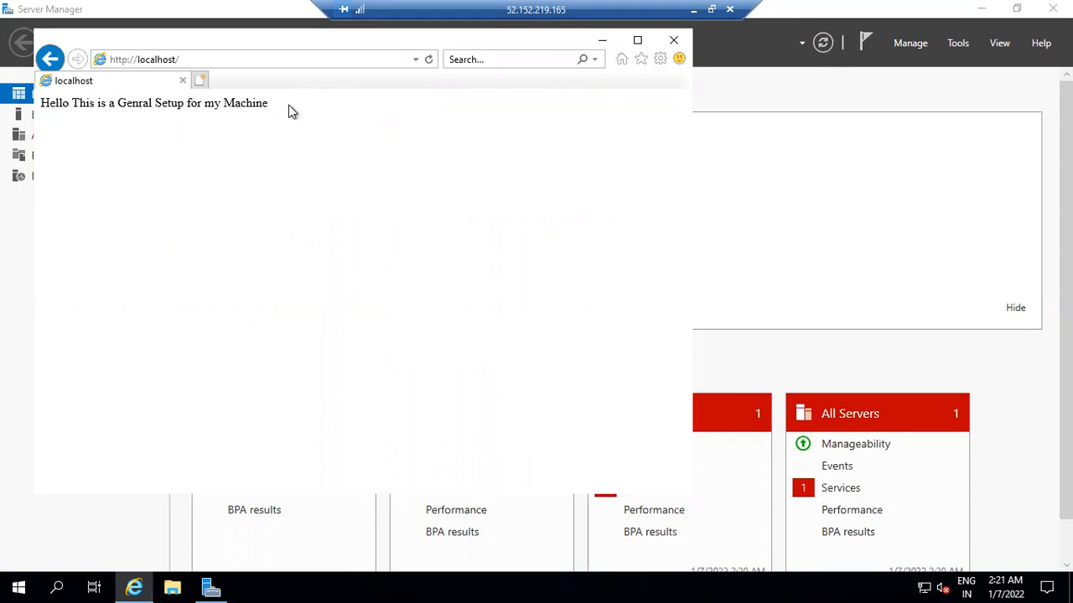
{"action": "left_click_drag", "start_coordinate": [260, 33], "coordinate": [547, 159]}
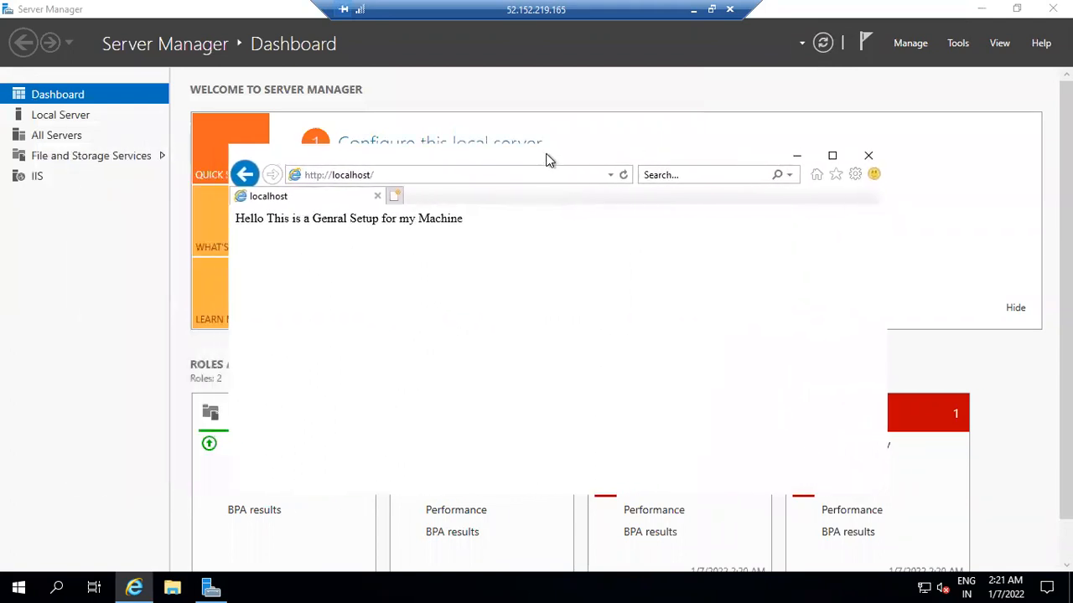